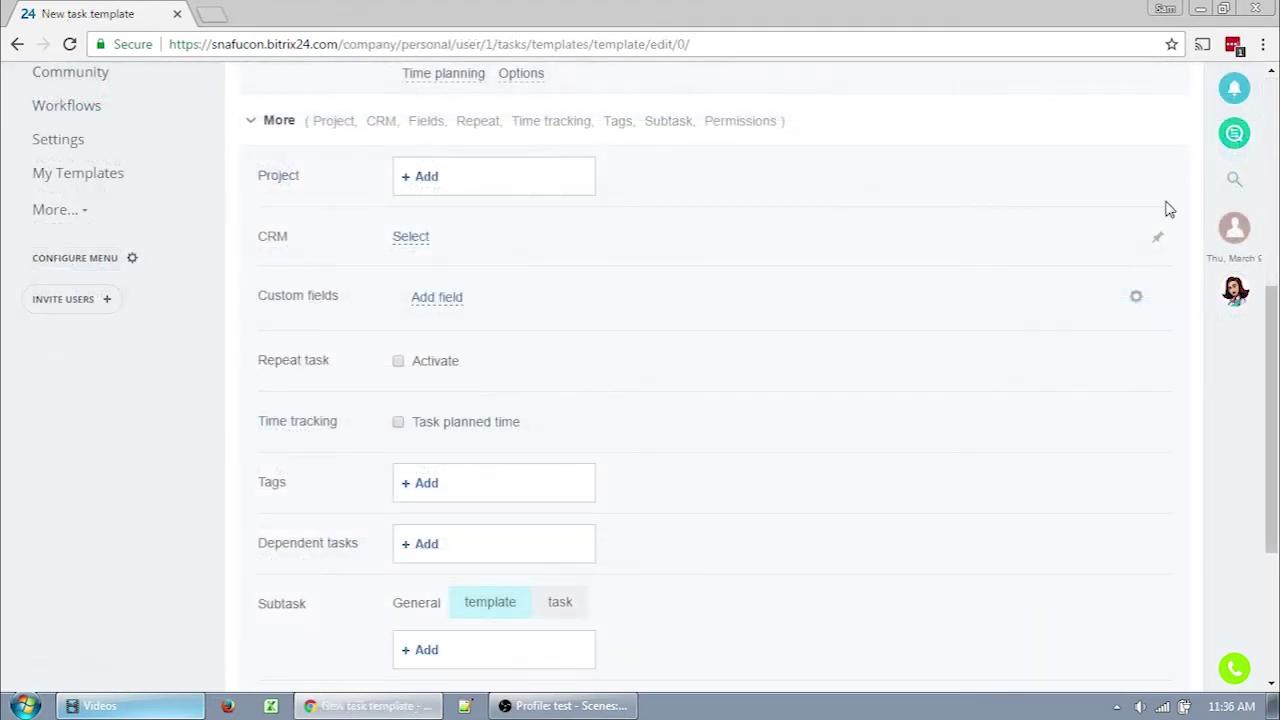
Step: Pin the Project, Repeat task and Access permissions fields in the new task template form
left_click(1157, 180)
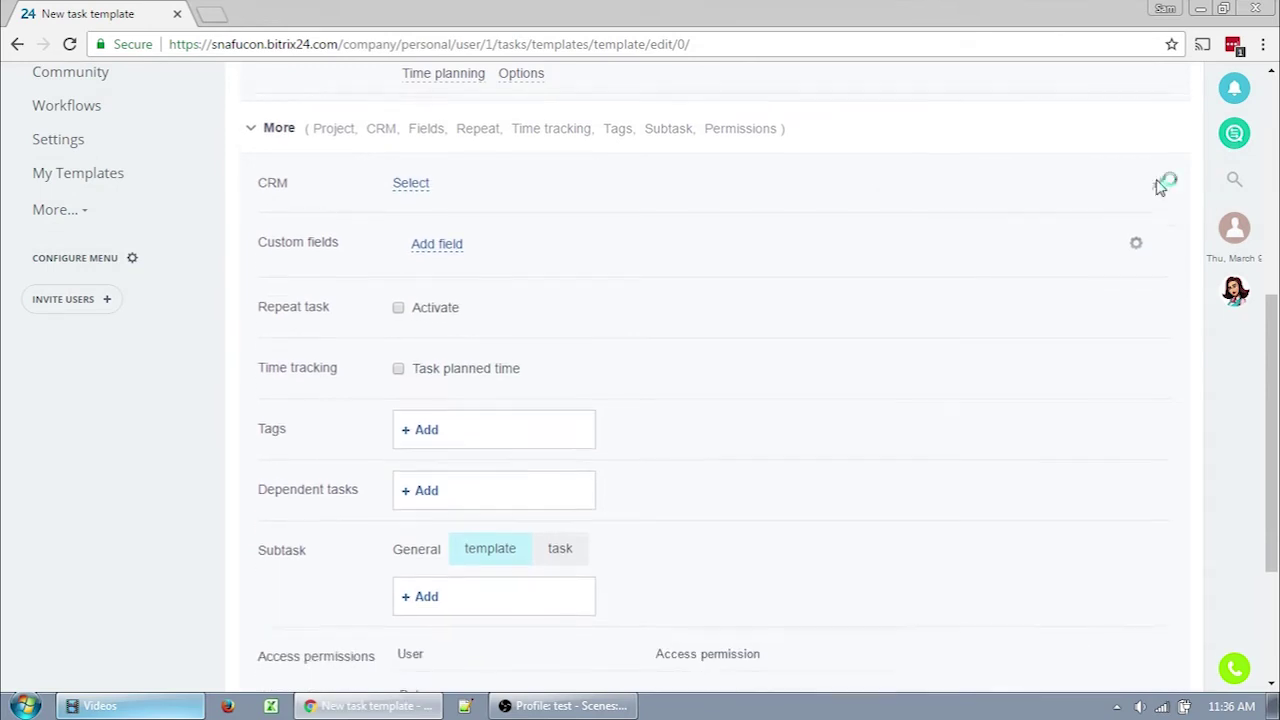
left_click(1160, 364)
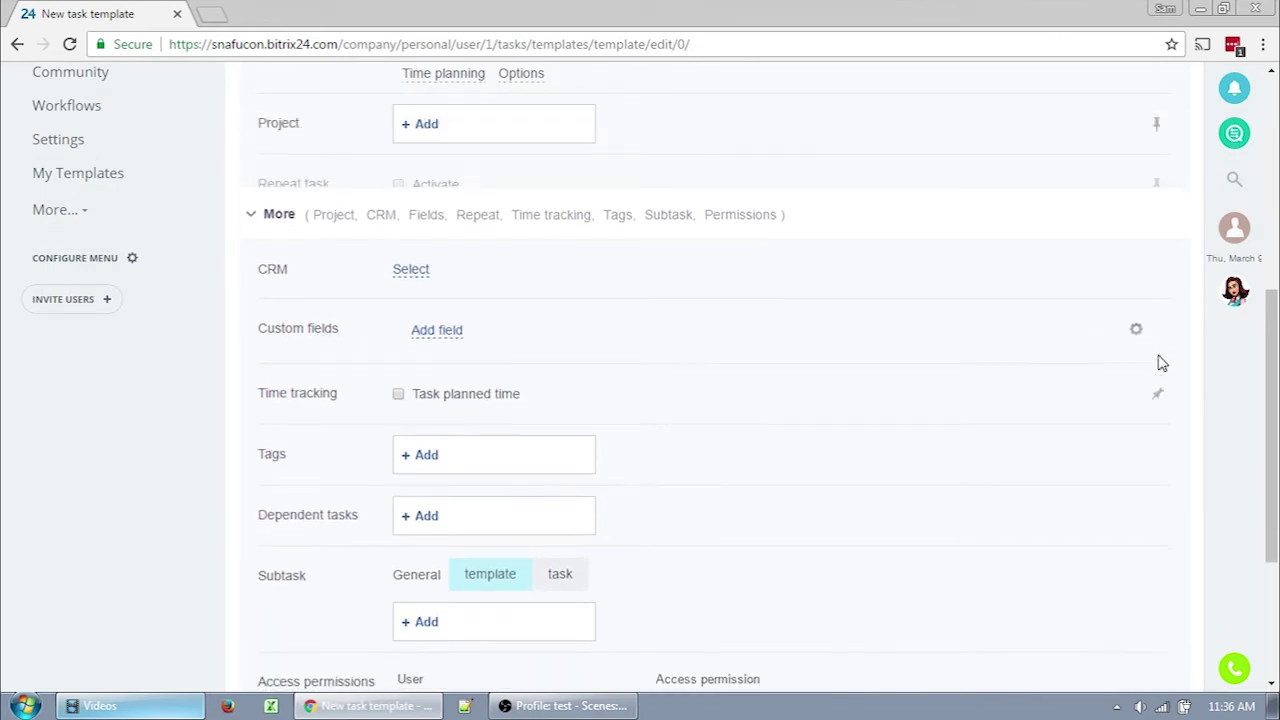
scroll(1158, 363, "down", 3)
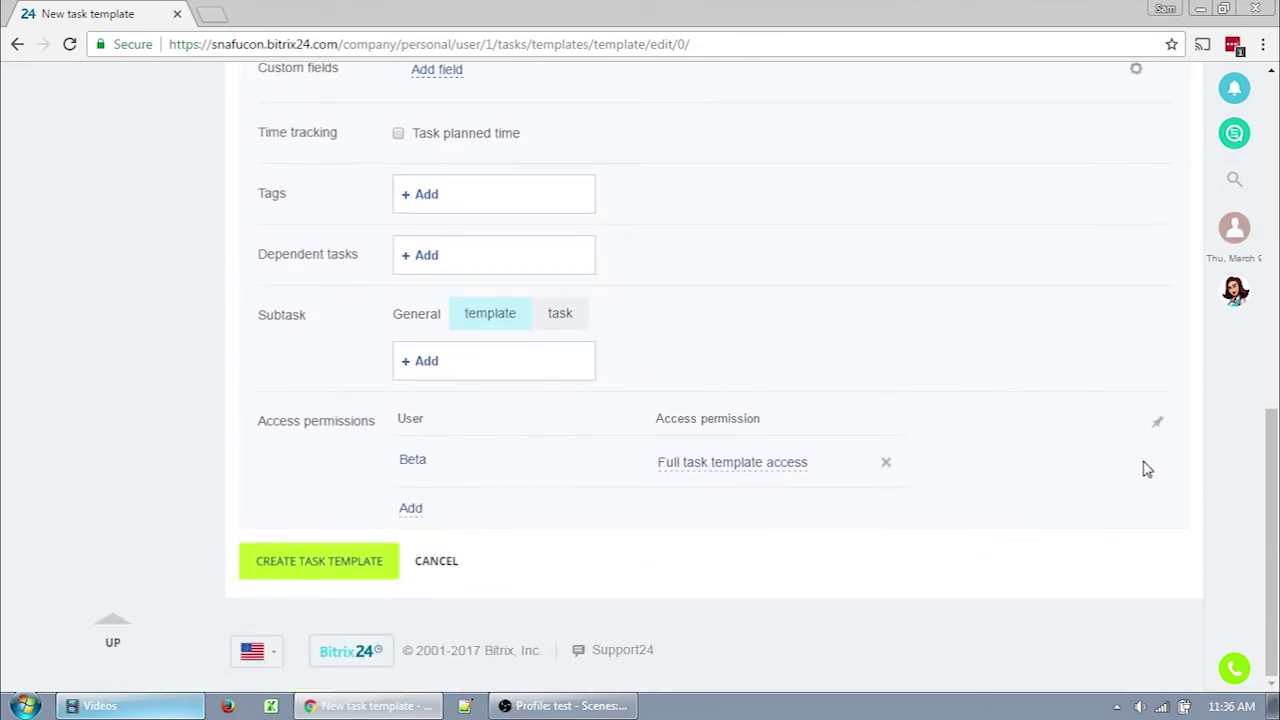
left_click(1157, 421)
scroll(1162, 425, "up", 5)
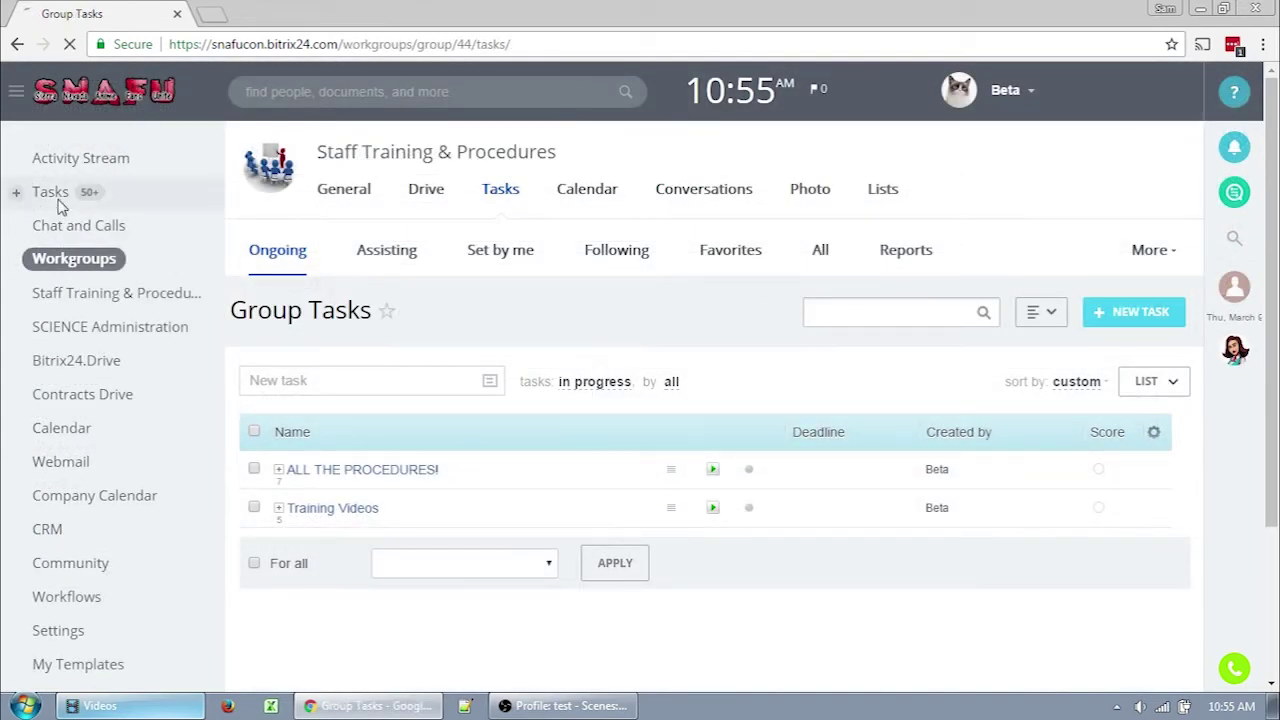
Step: Open the "Bitrix 24 video test!" template from the full list of task templates for editing
left_click(57, 200)
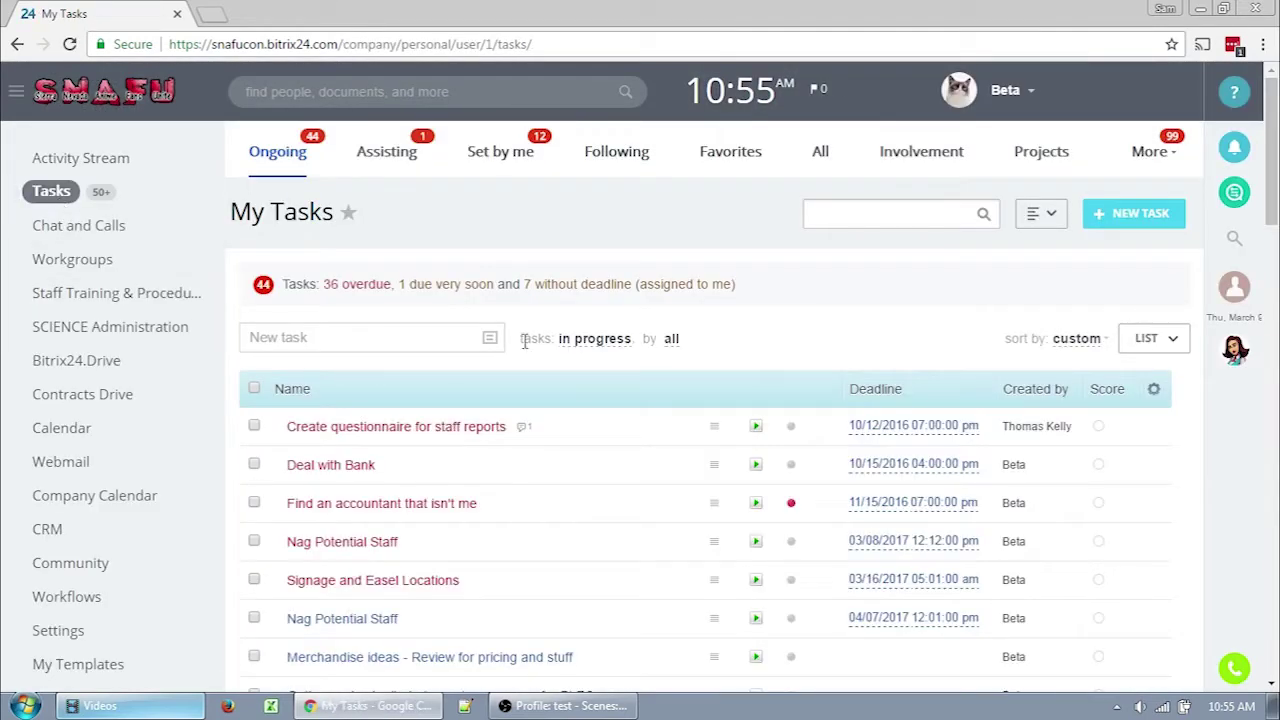
left_click(1055, 216)
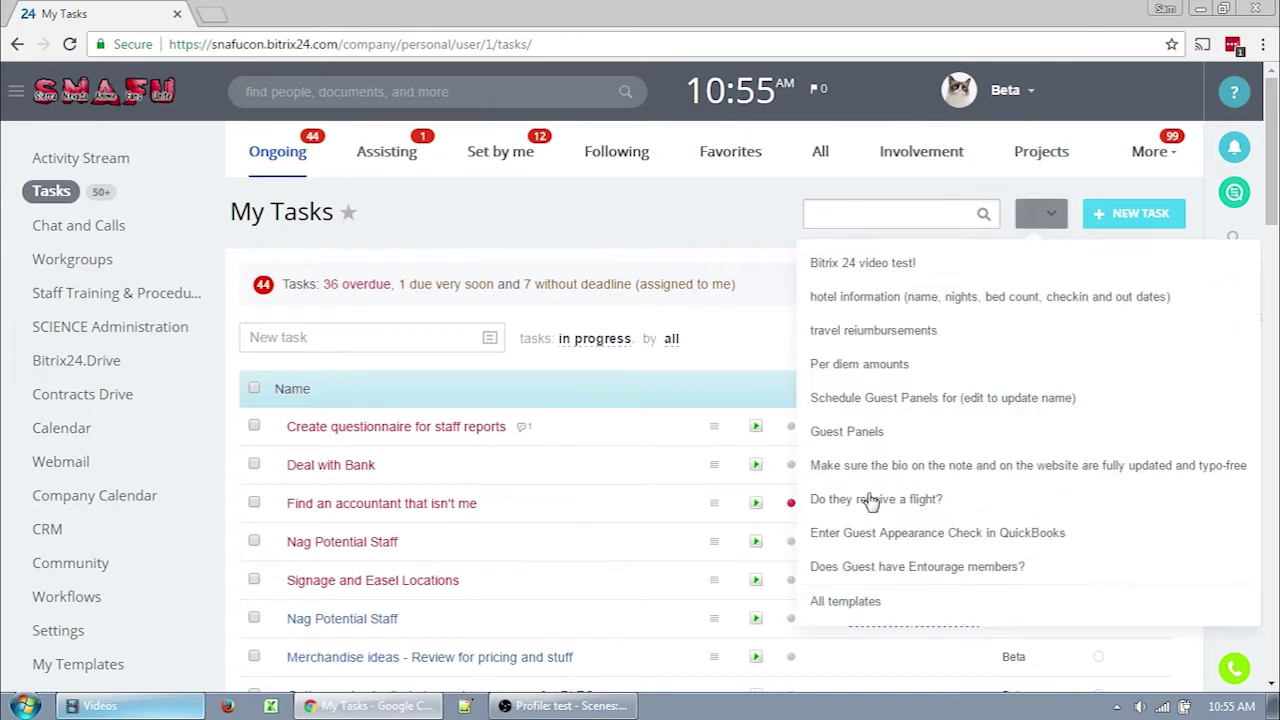
left_click(845, 603)
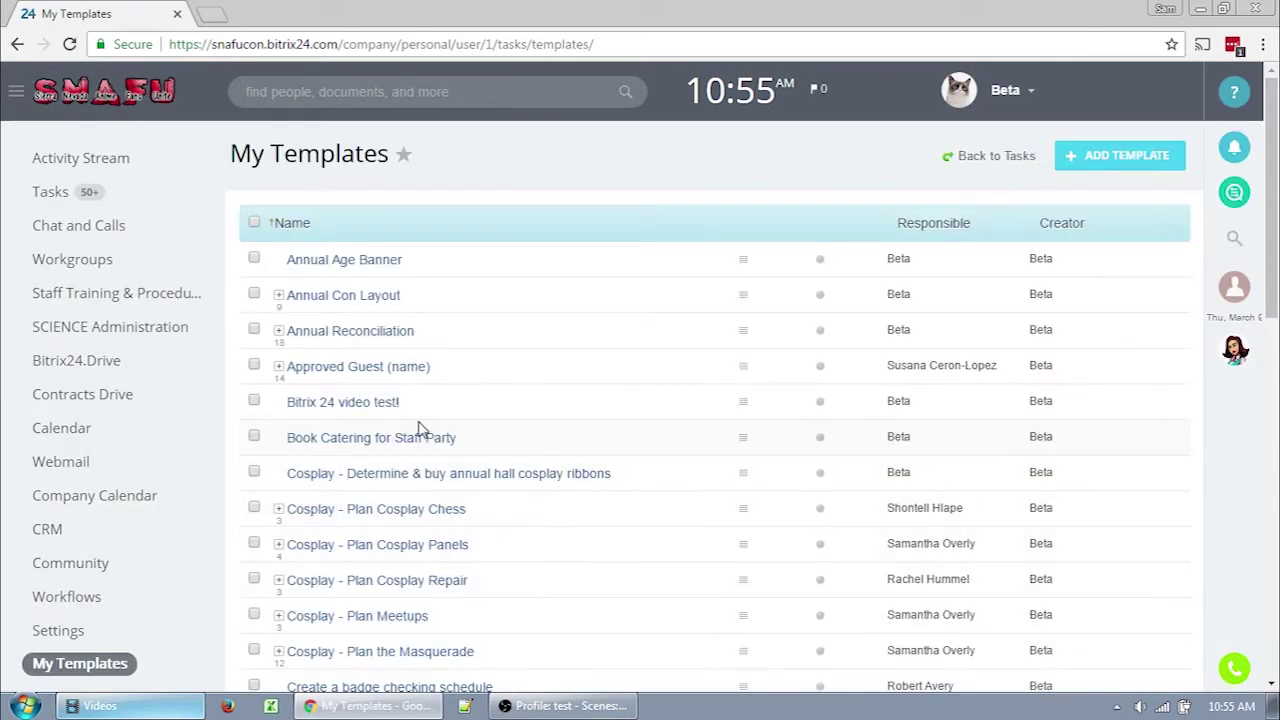
left_click(386, 404)
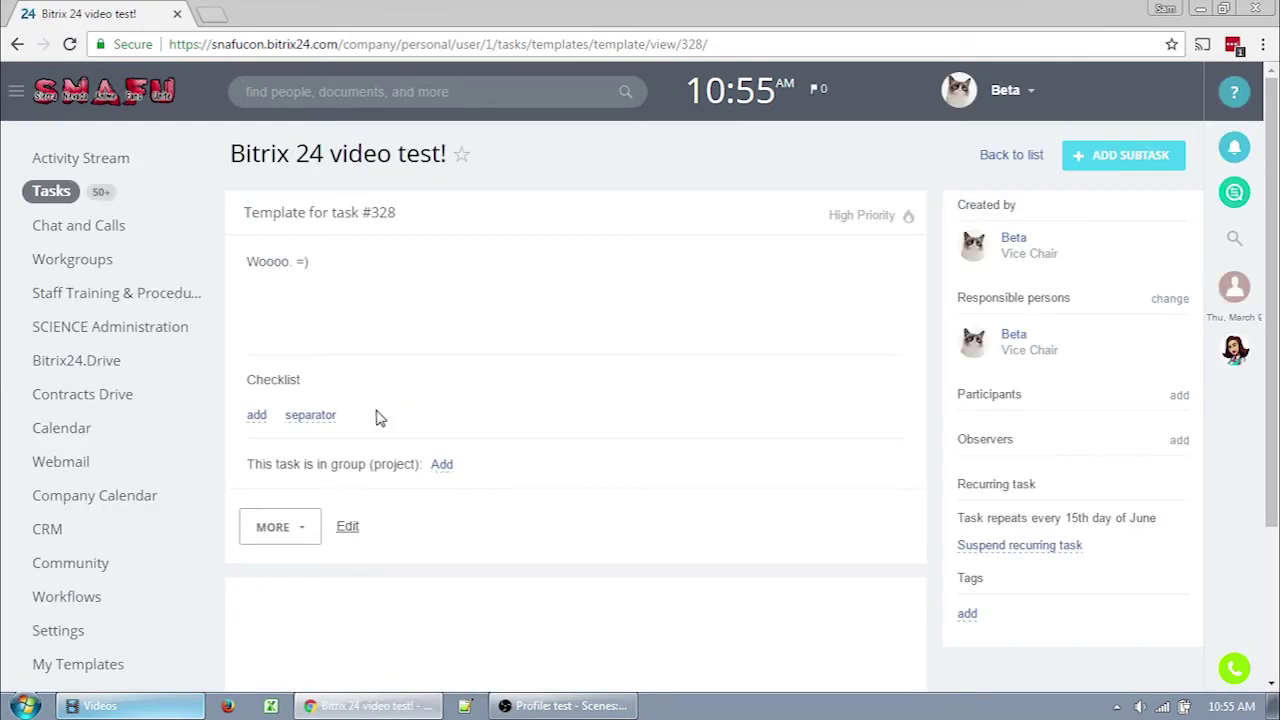
left_click(348, 528)
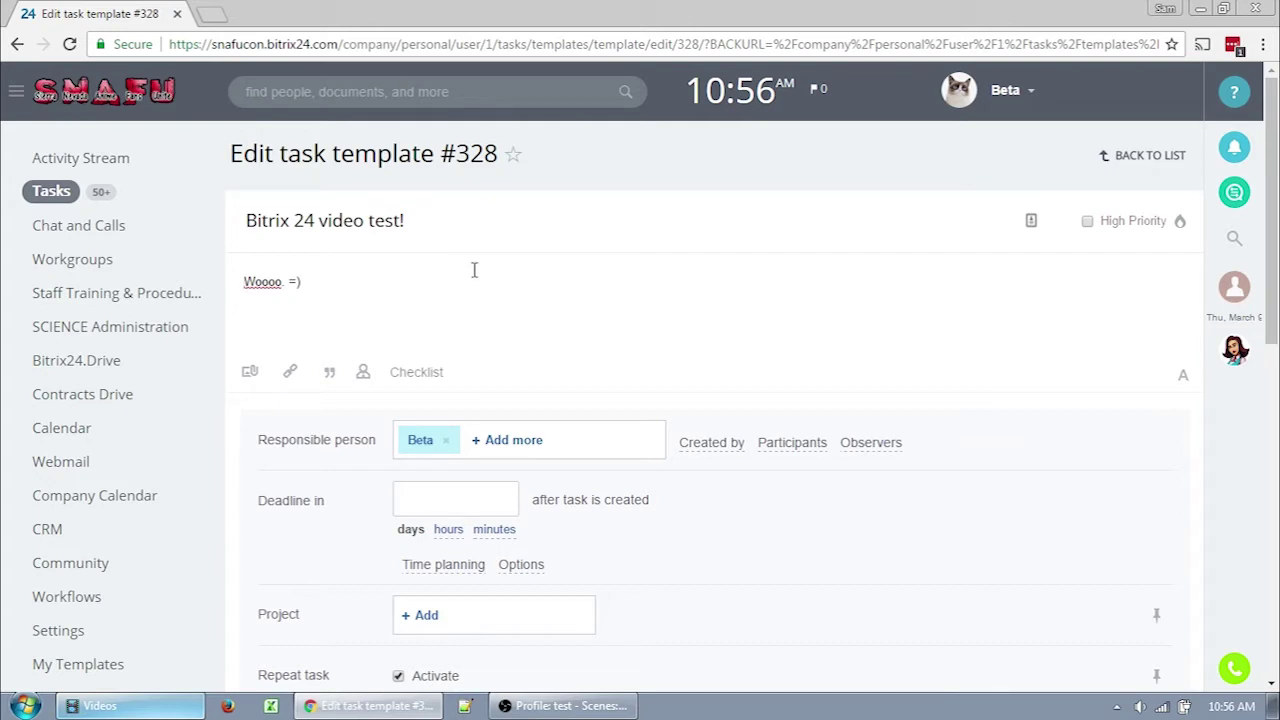
Step: Show the text formatting tools and add the lines "bold and" and "bullet points" below the template's description text
left_click(1183, 374)
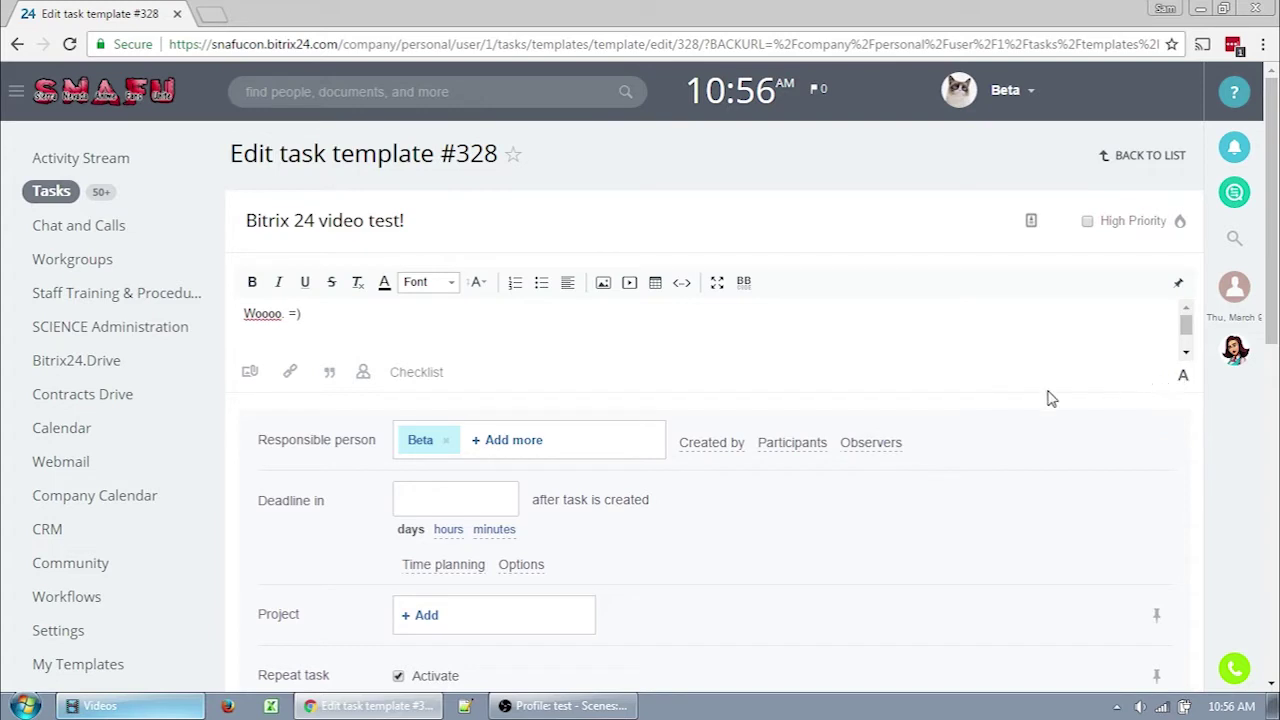
left_click(865, 331)
key("Return")
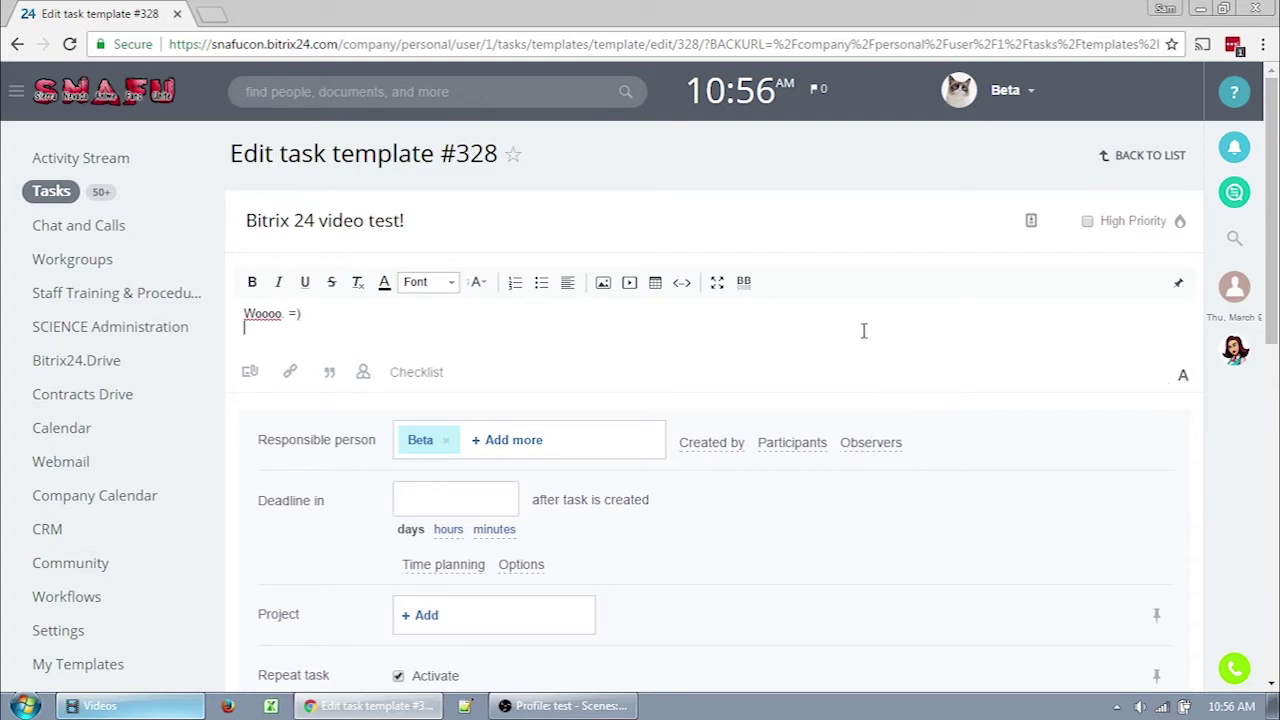
type("bold and")
key("Return")
type("bullet points")
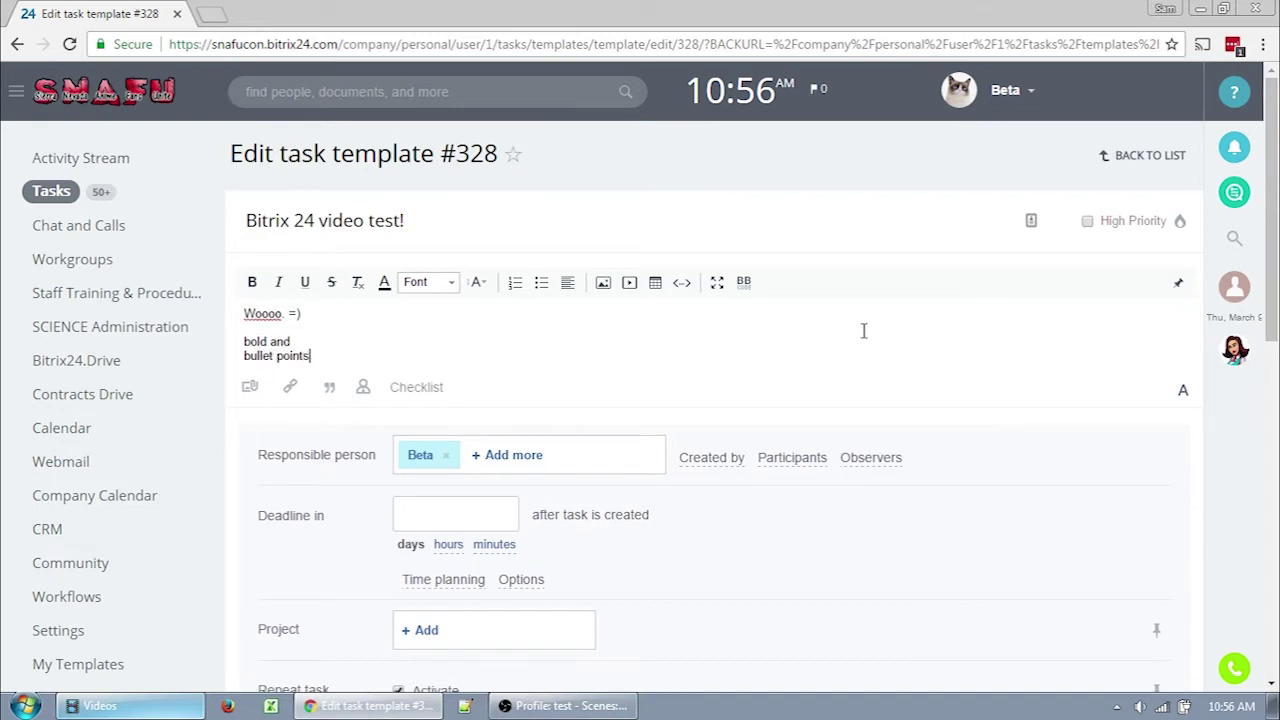
key("Return")
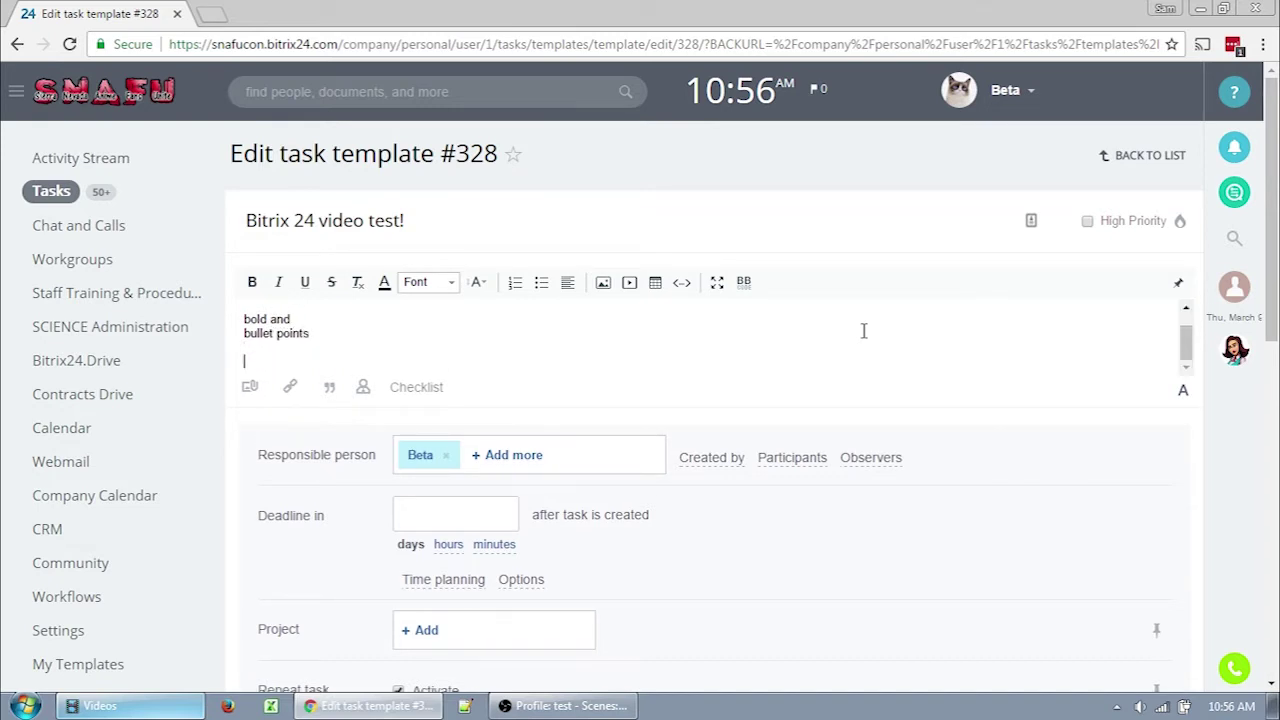
Step: Format the lines "bold and" and "bullet points" as a bold bulleted list
left_click_drag(312, 356, 237, 340)
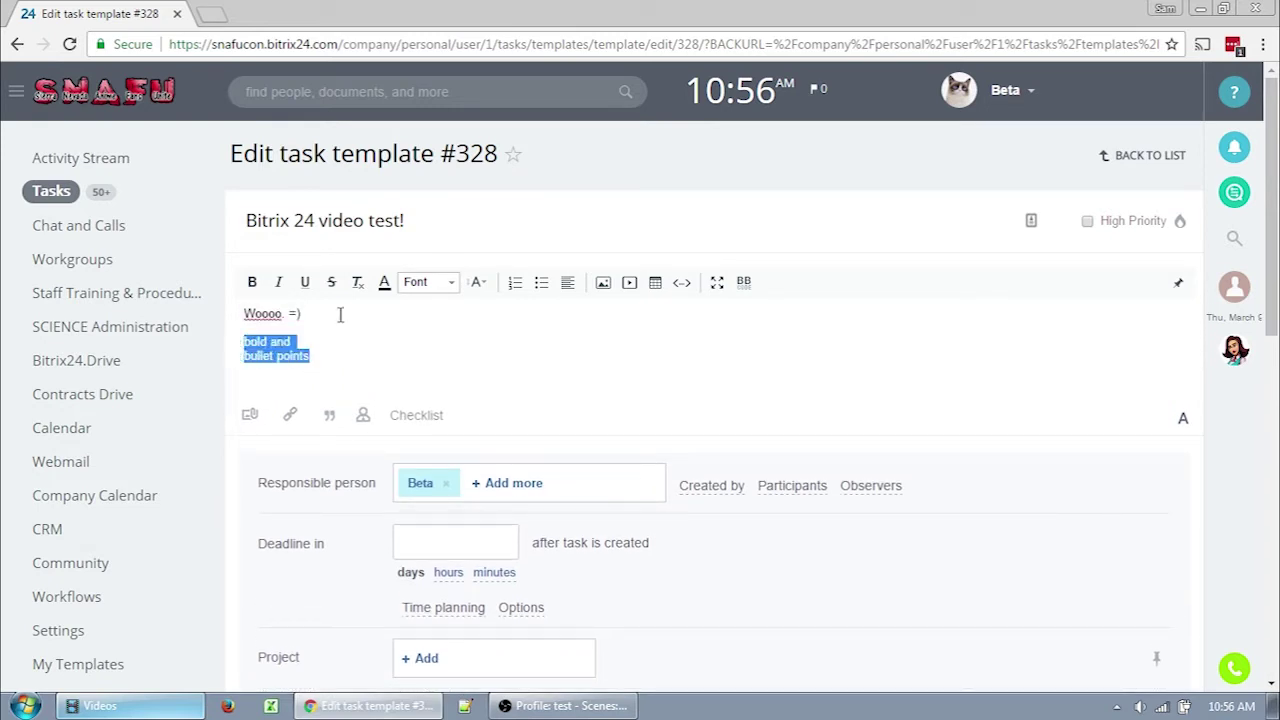
left_click(541, 282)
left_click(252, 282)
left_click(366, 394)
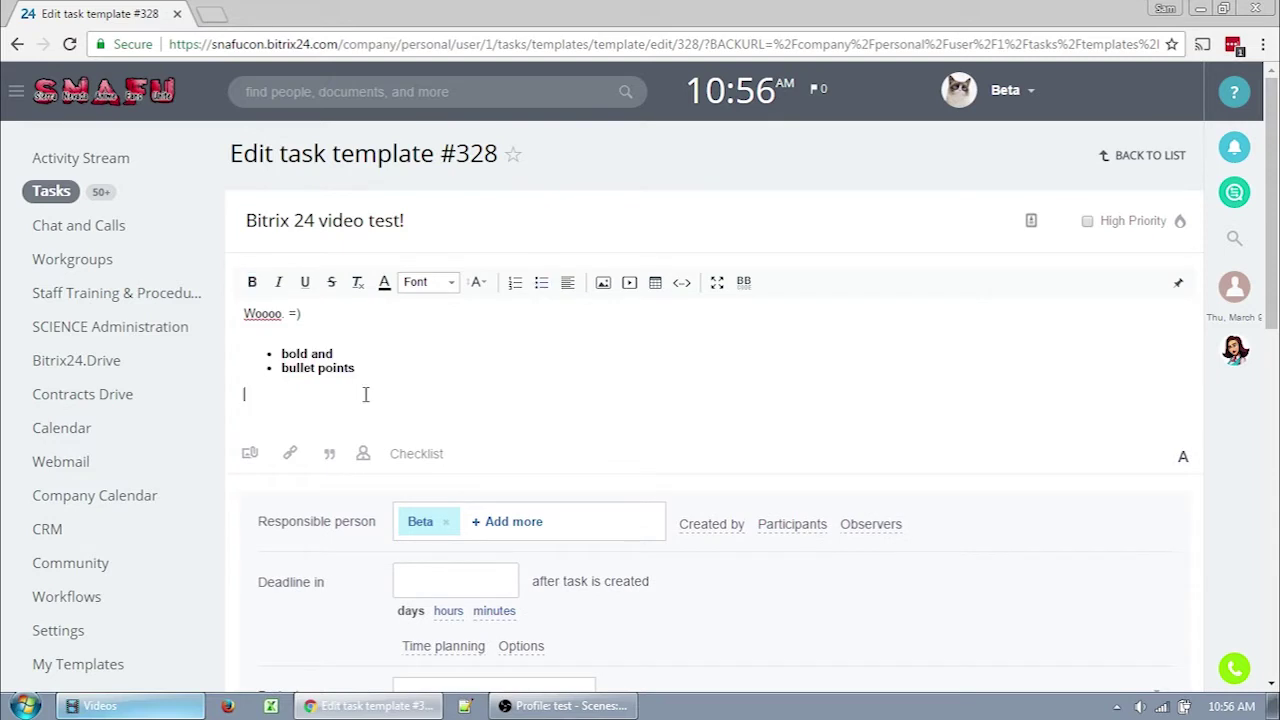
Step: Add a checklist with "item 1", "item 2" and "item 3", and move item 3 above item 2
scroll(463, 389, "down", 1)
left_click(416, 362)
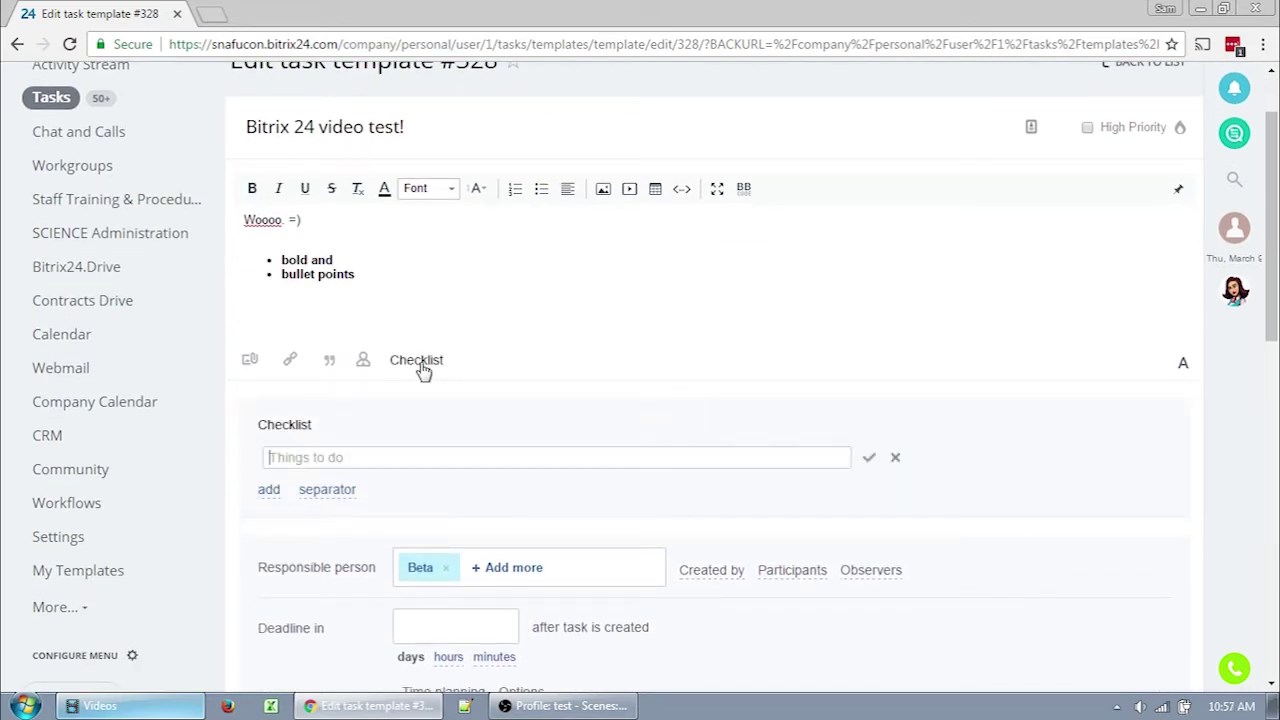
type("item 1")
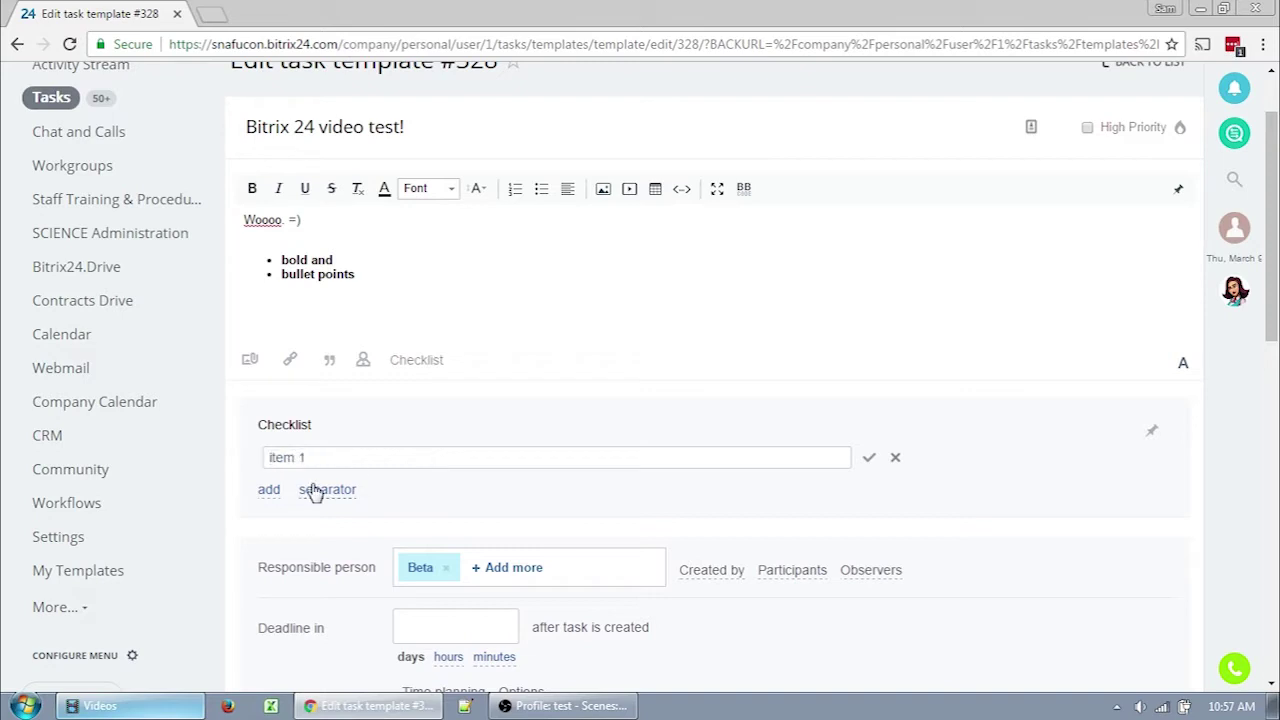
left_click(270, 490)
type("item 2")
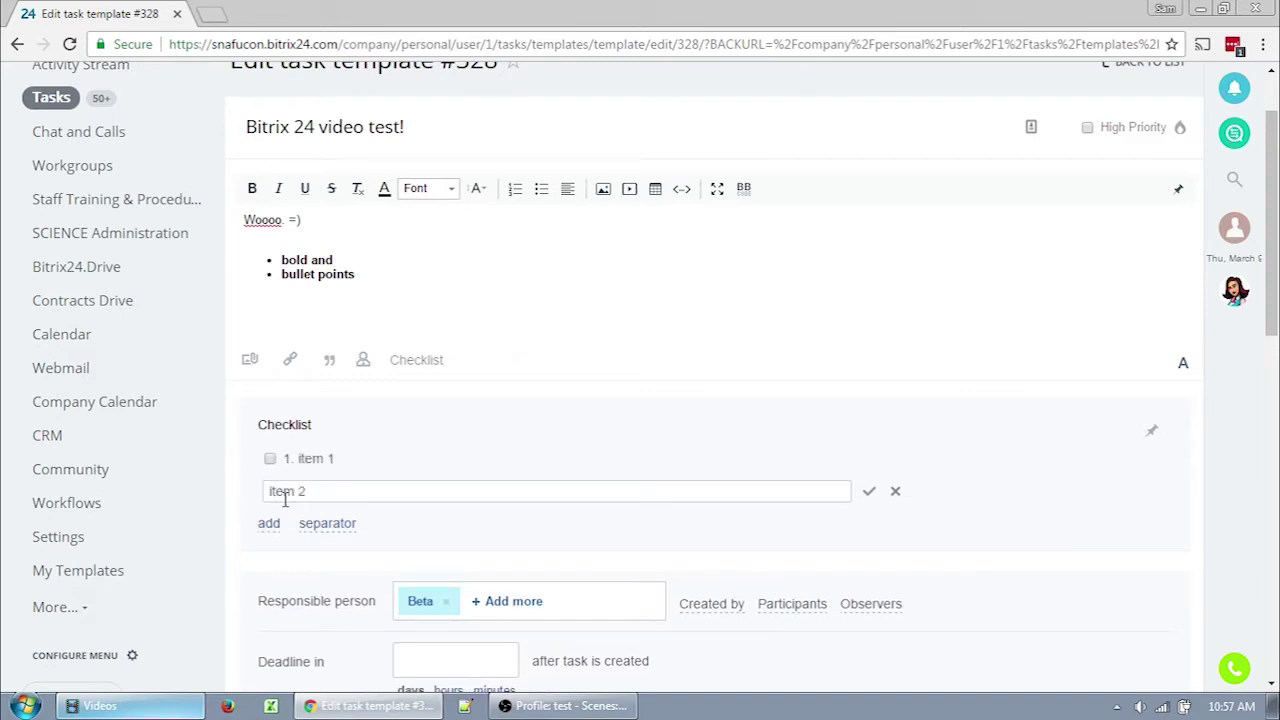
left_click(269, 522)
type("item 3")
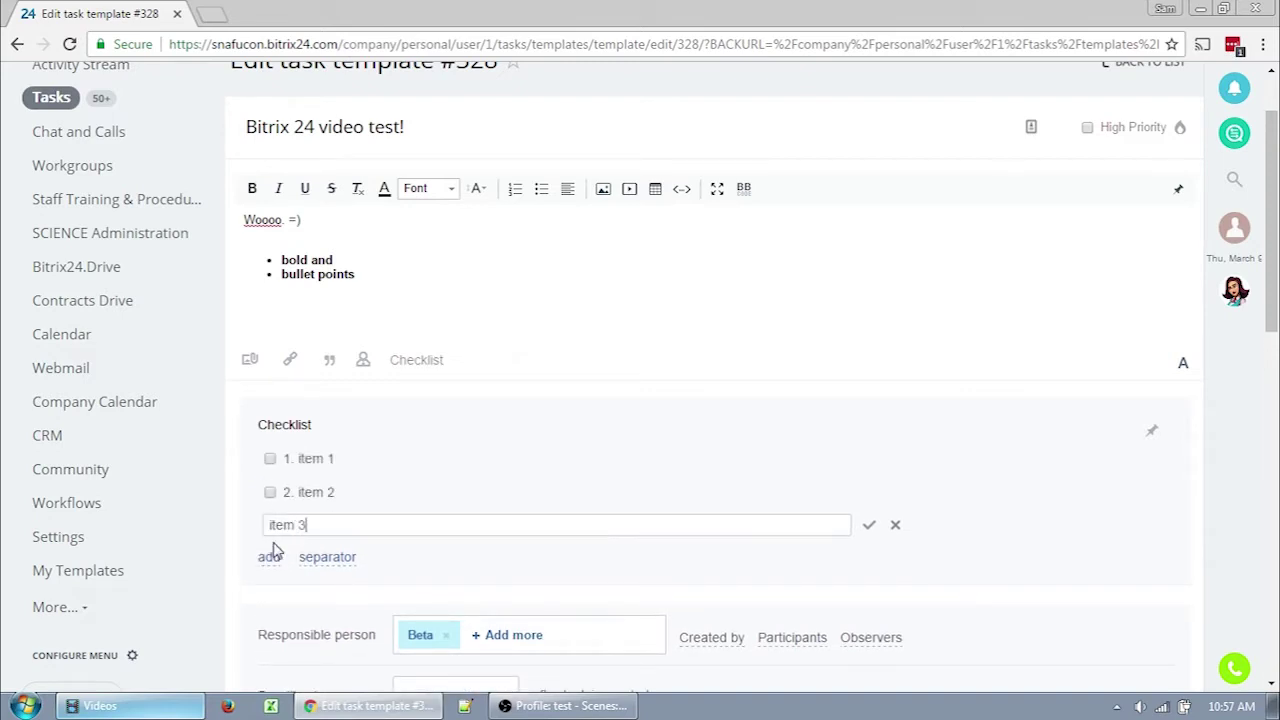
left_click(269, 556)
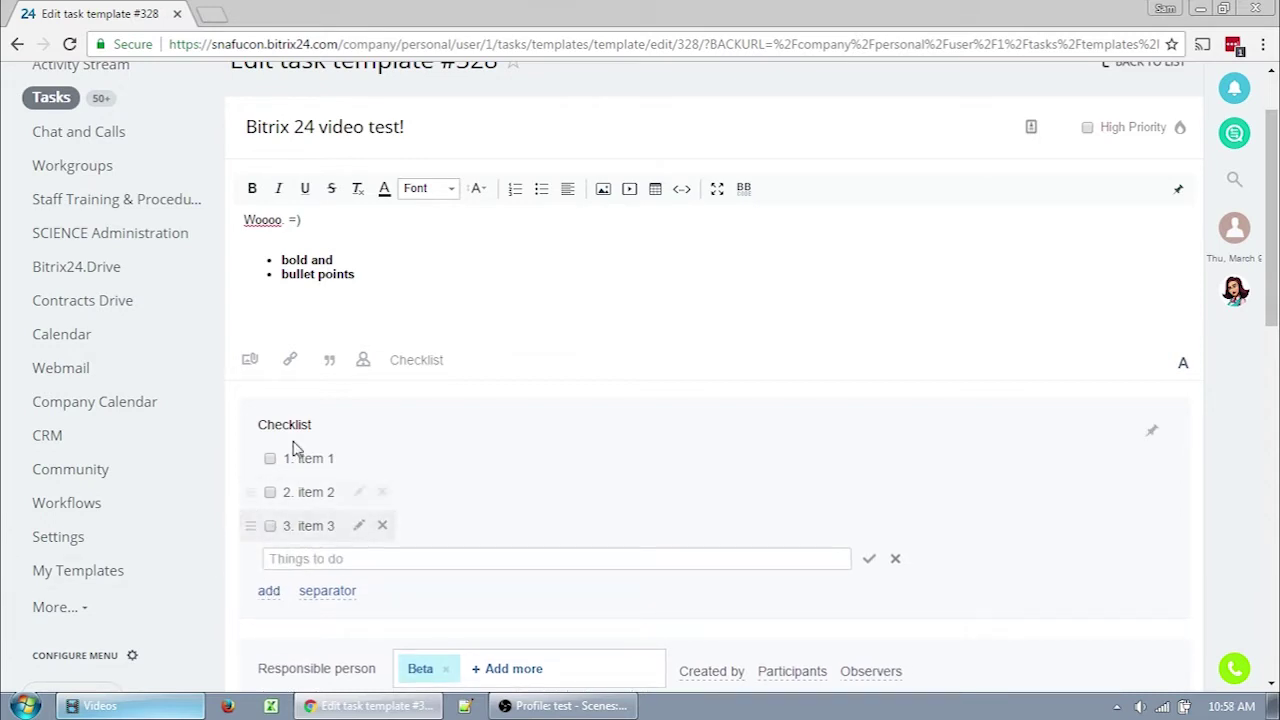
left_click_drag(246, 527, 251, 474)
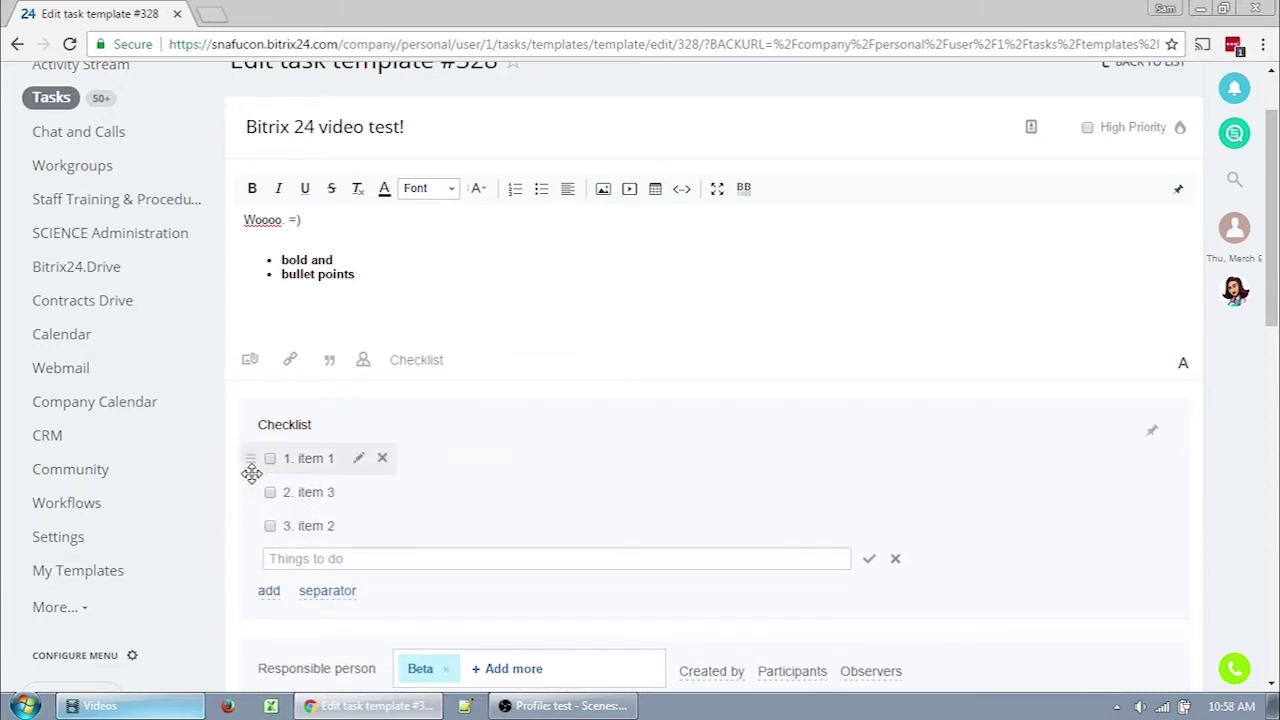
Step: Rename the first checklist entry to "item NO" and mark item 3 as completed
left_click(358, 457)
key("BackSpace")
type("NO")
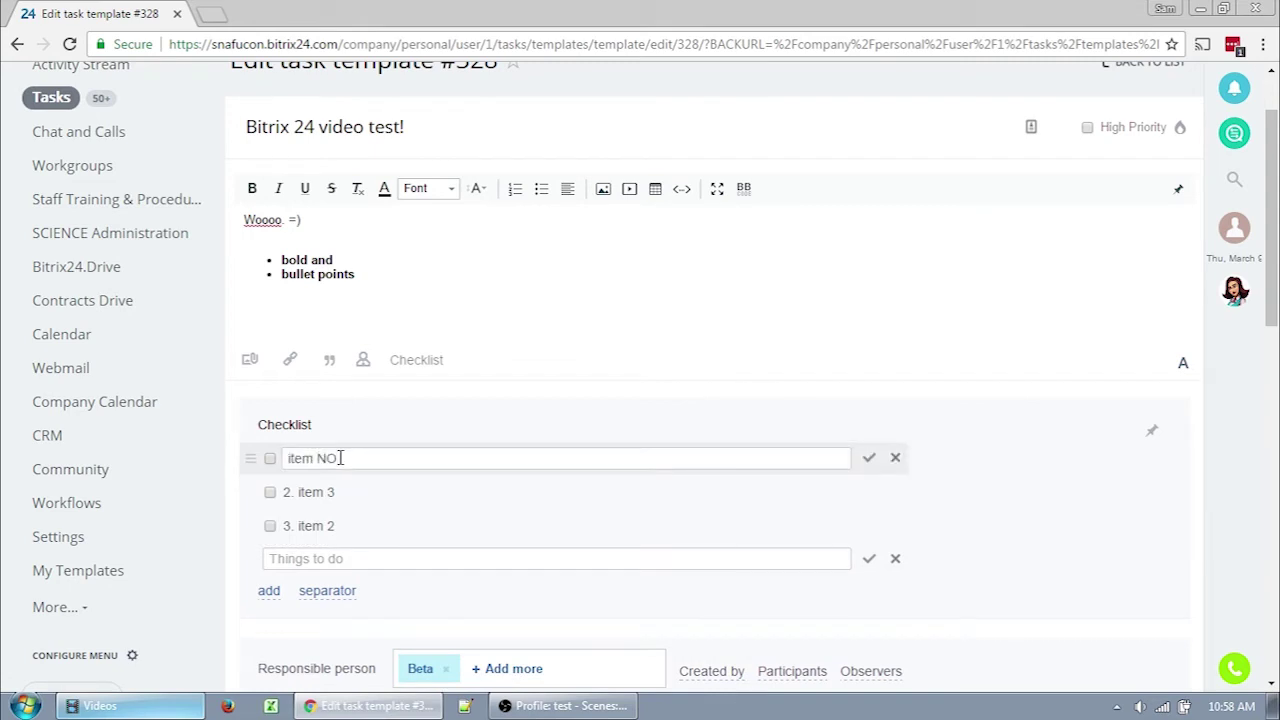
left_click(869, 462)
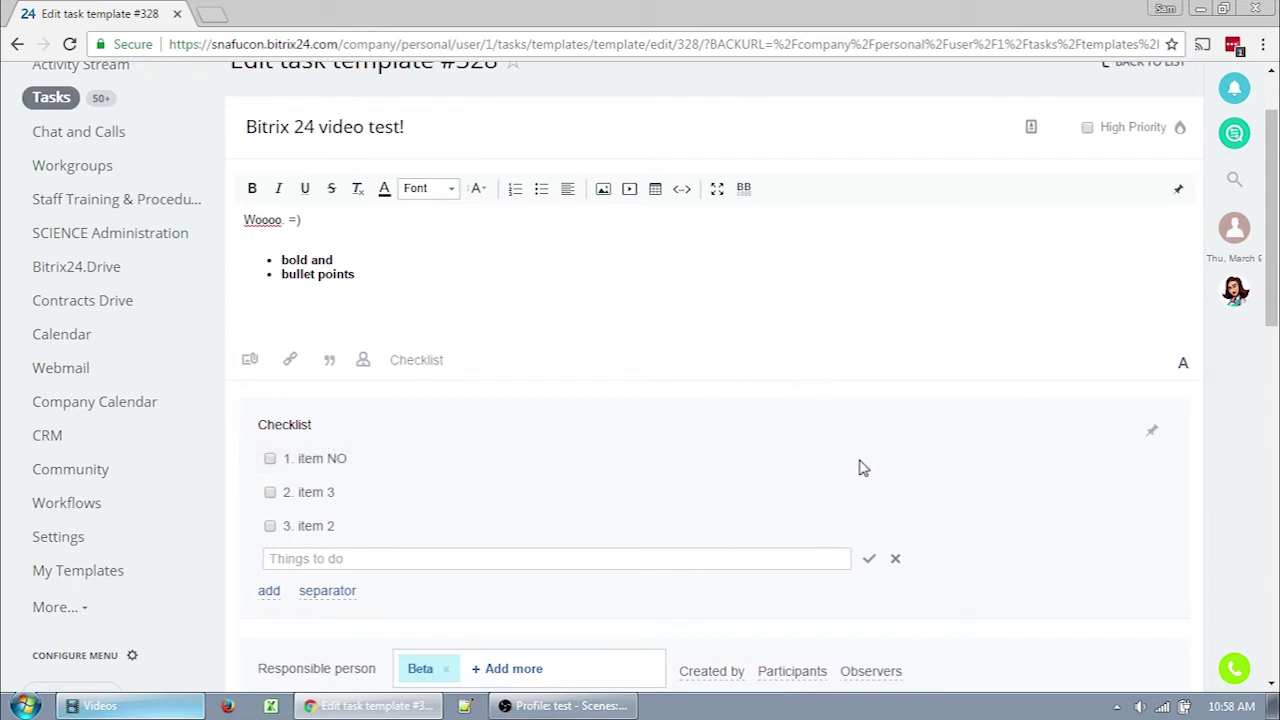
left_click(270, 494)
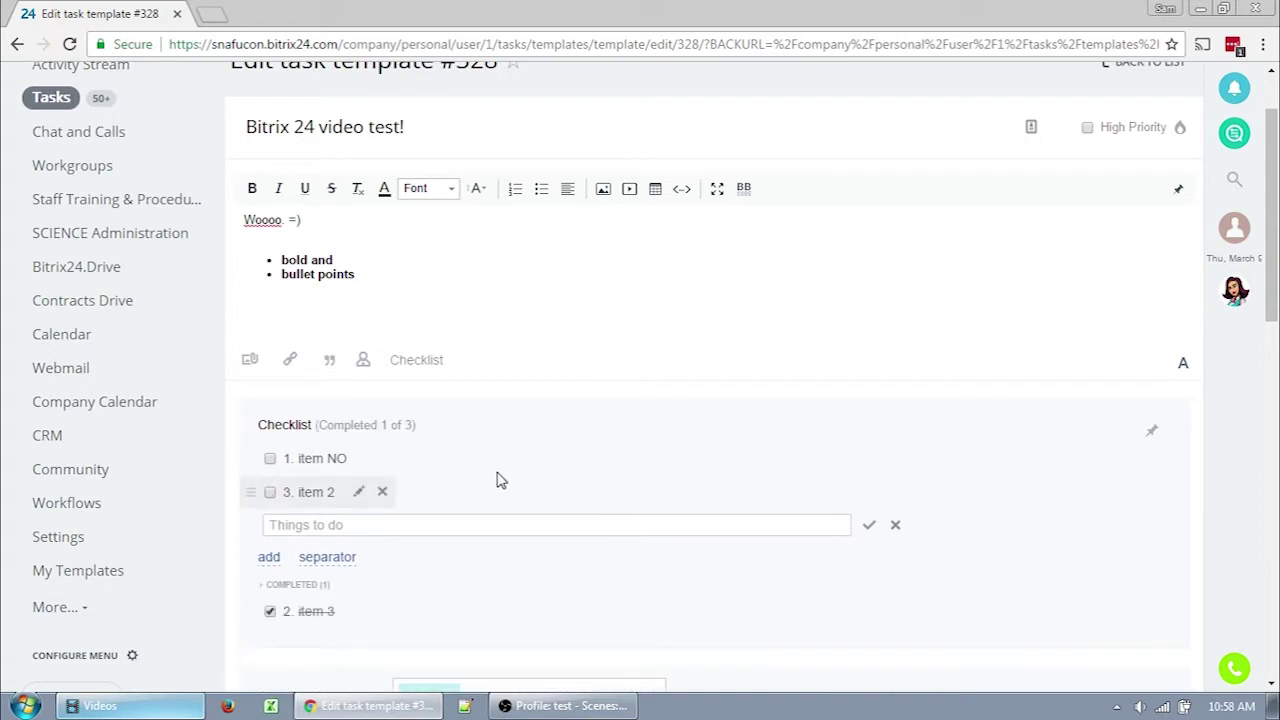
Step: Mention the responsible person below the description's bullet list and add a quote block reading "quote!"
scroll(497, 478, "down", 1)
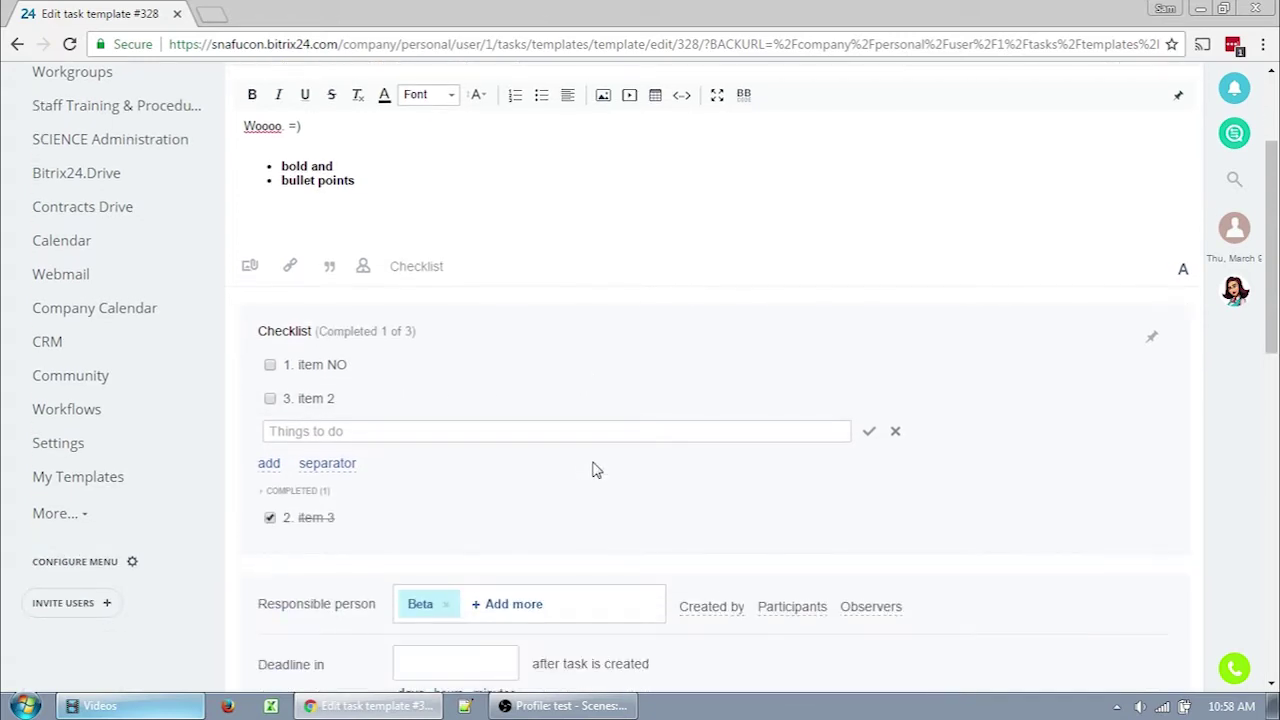
left_click(364, 267)
left_click(388, 328)
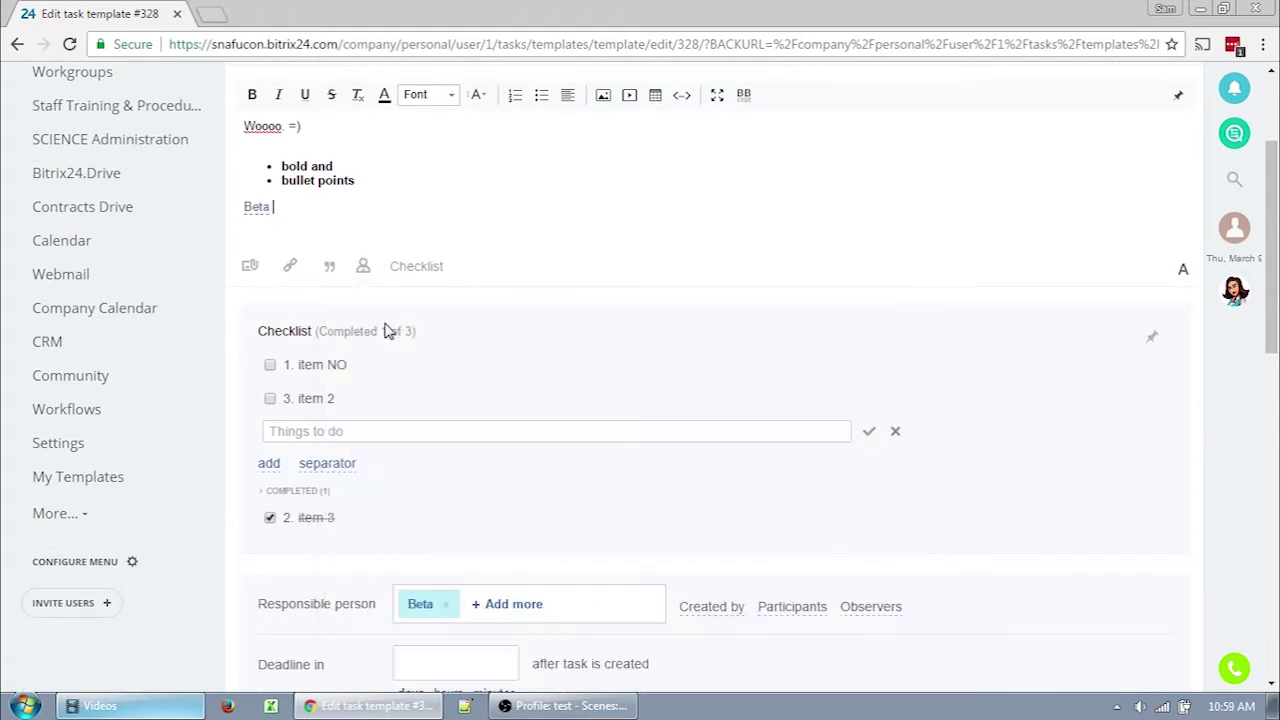
left_click(330, 270)
type("quote!")
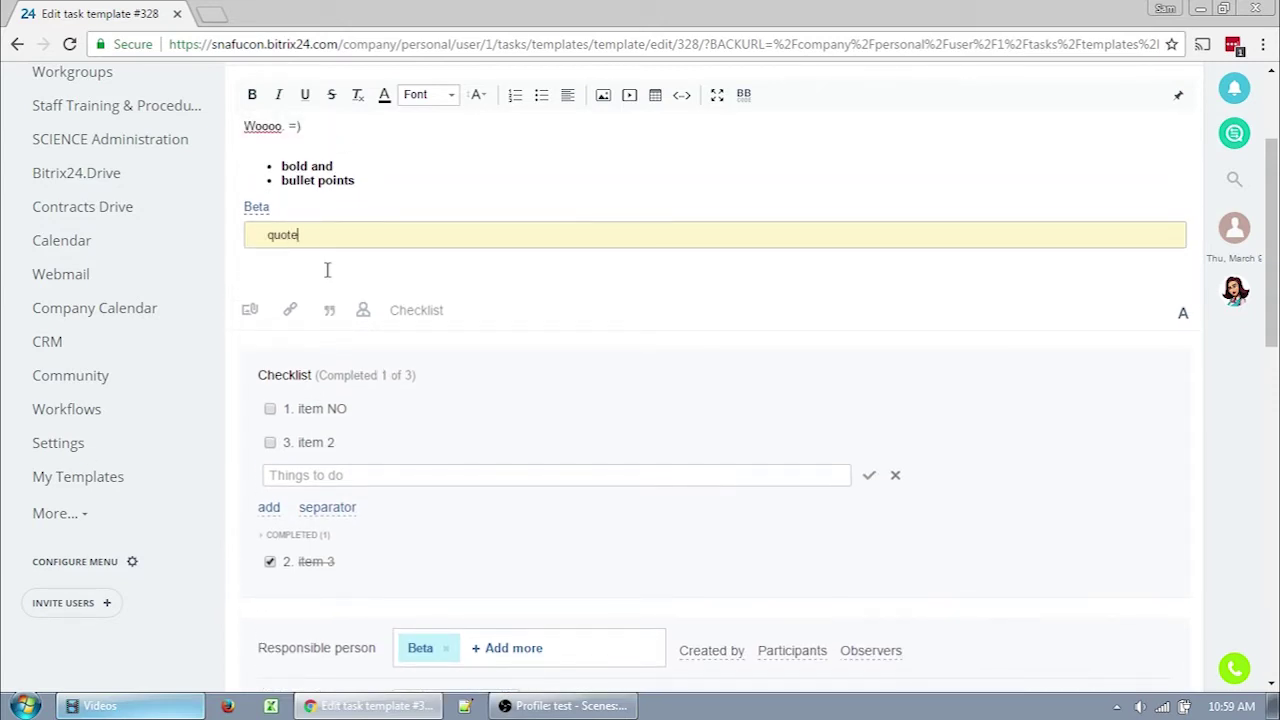
left_click(290, 312)
left_click(708, 176)
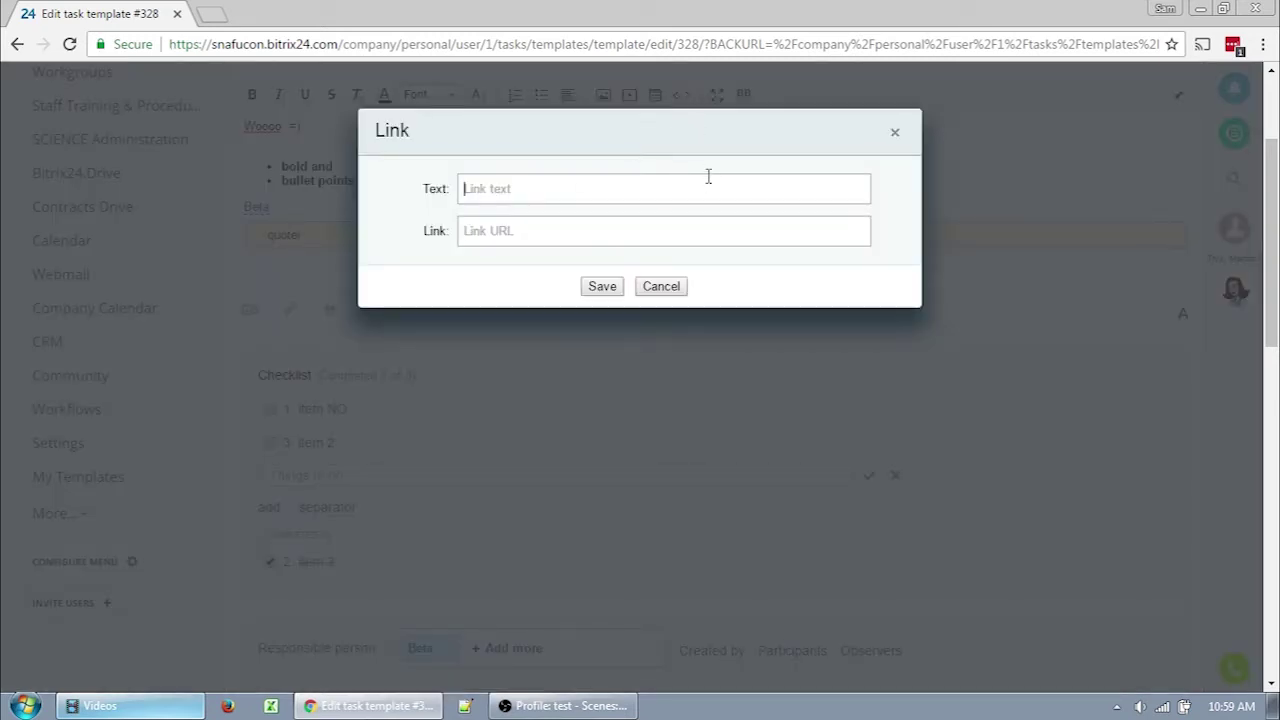
type("WIKIhttp://sn")
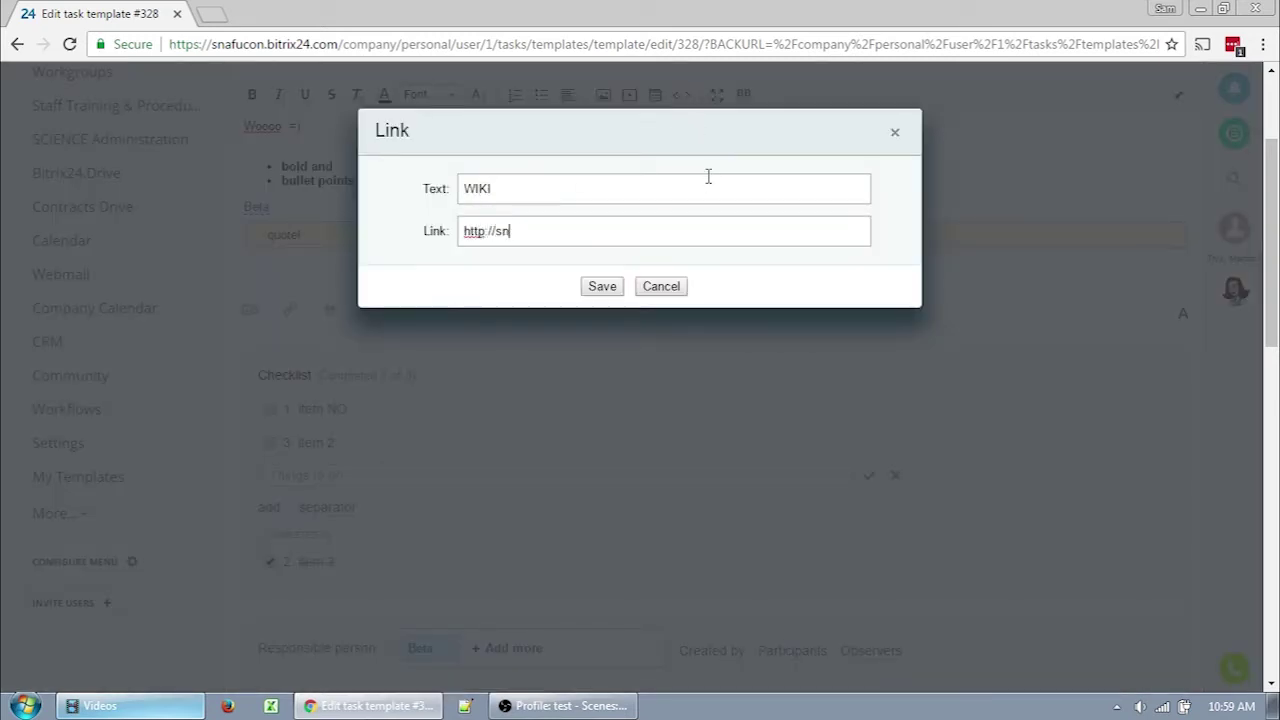
type("afucon.com/wiki")
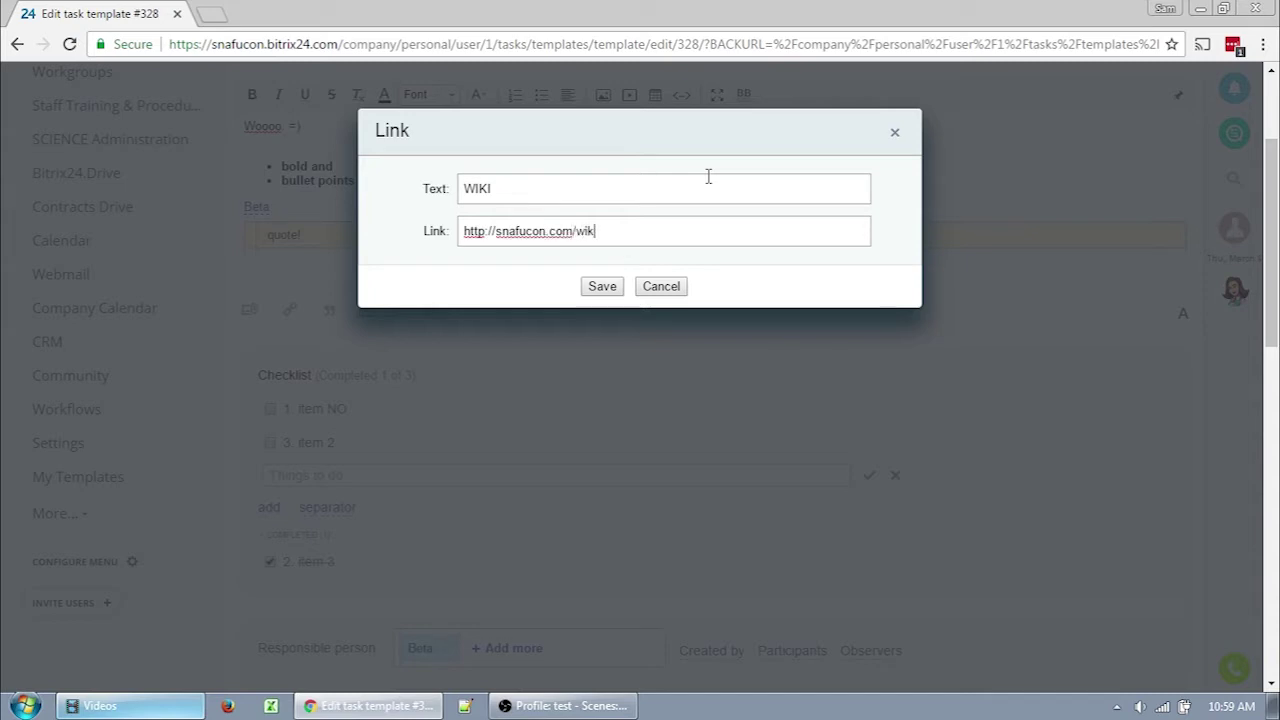
left_click(617, 288)
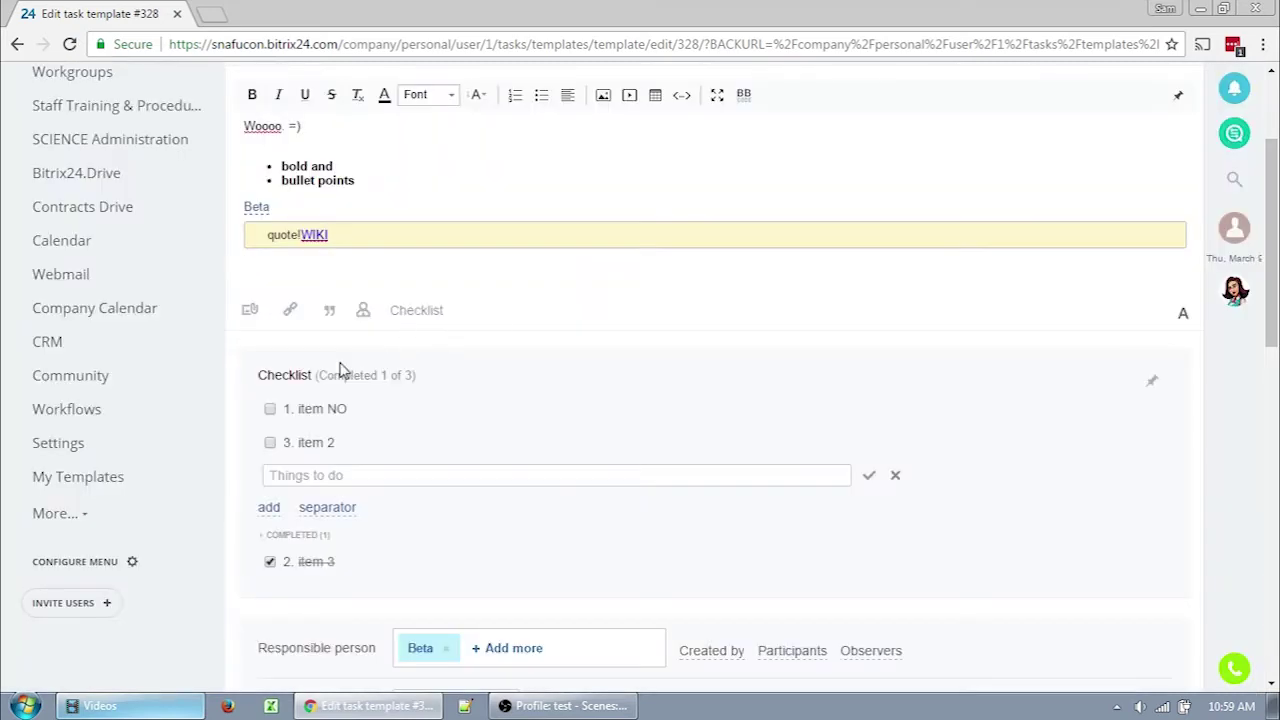
Step: Show the description's file attachment options and browse the Bitrix24 document picker without selecting a document
left_click(250, 314)
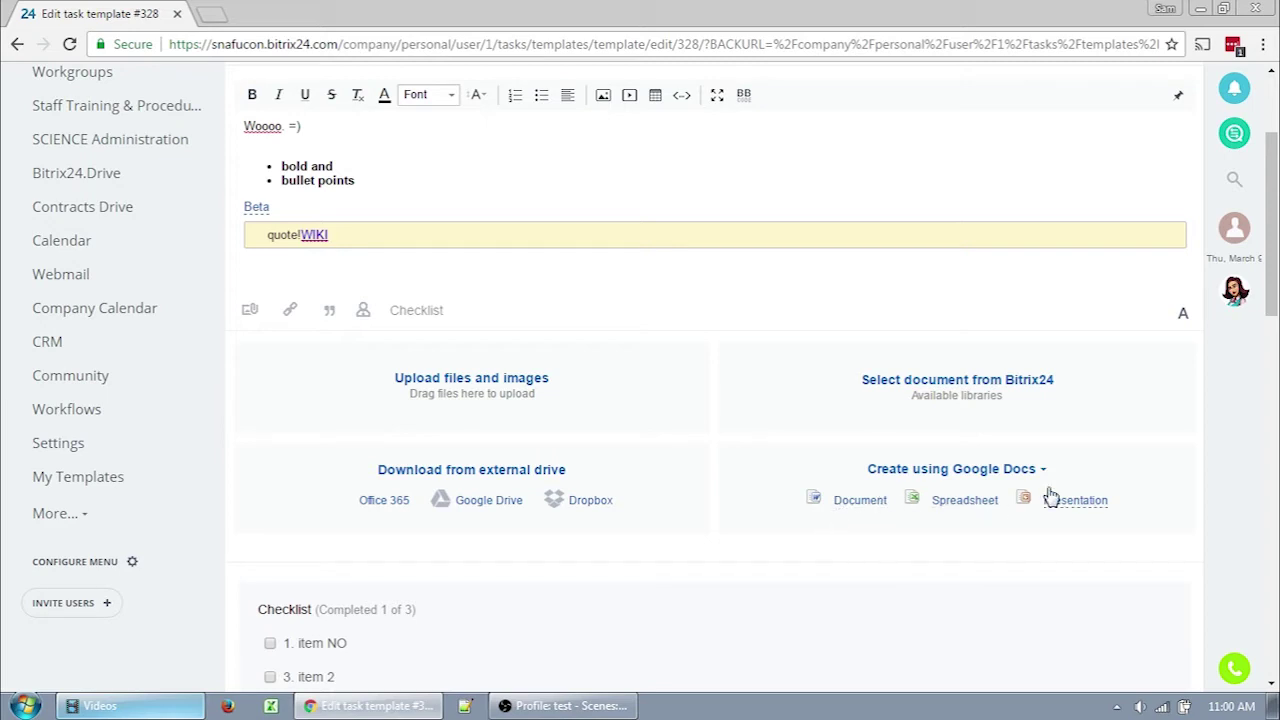
left_click(1043, 385)
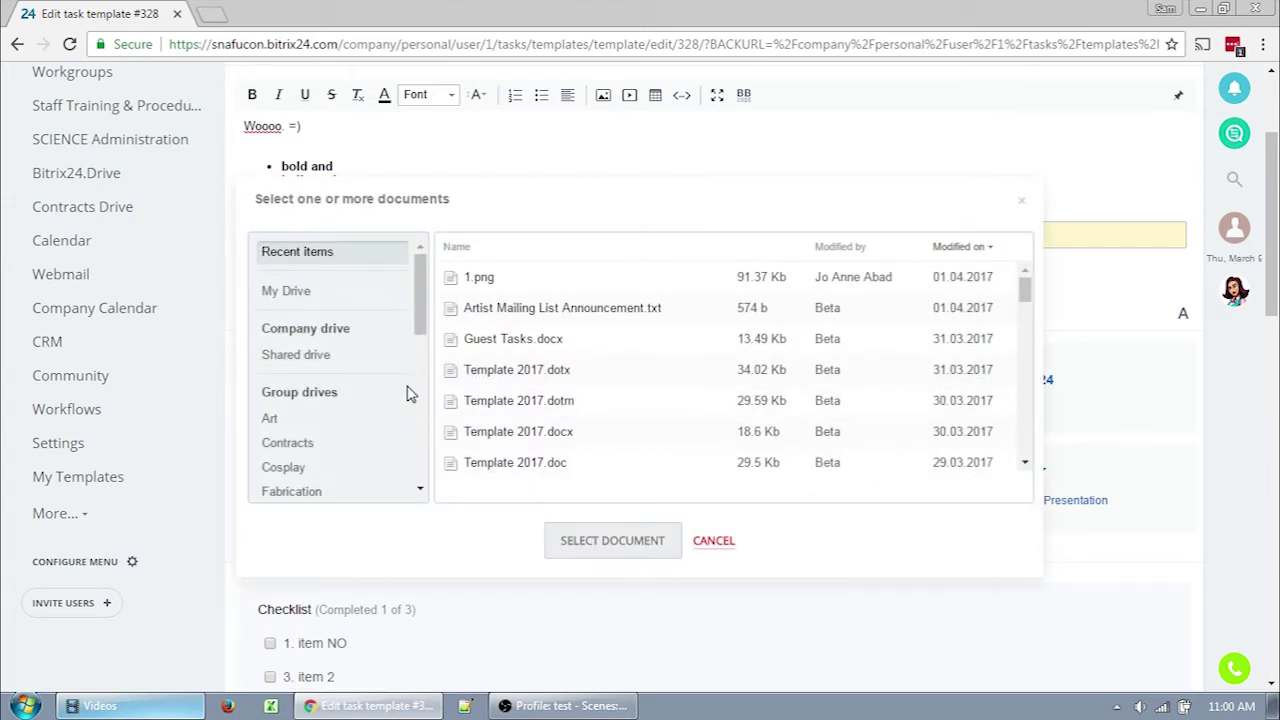
scroll(400, 400, "down", 4)
scroll(394, 409, "up", 6)
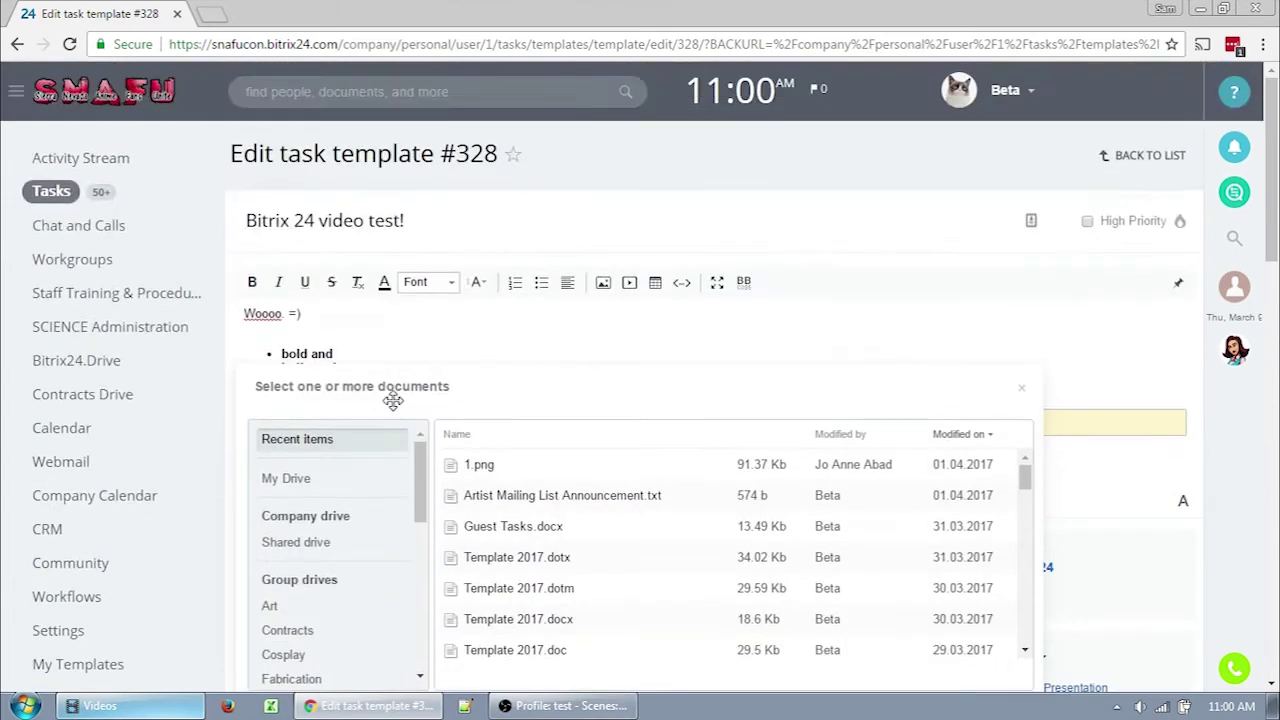
scroll(1030, 365, "down", 3)
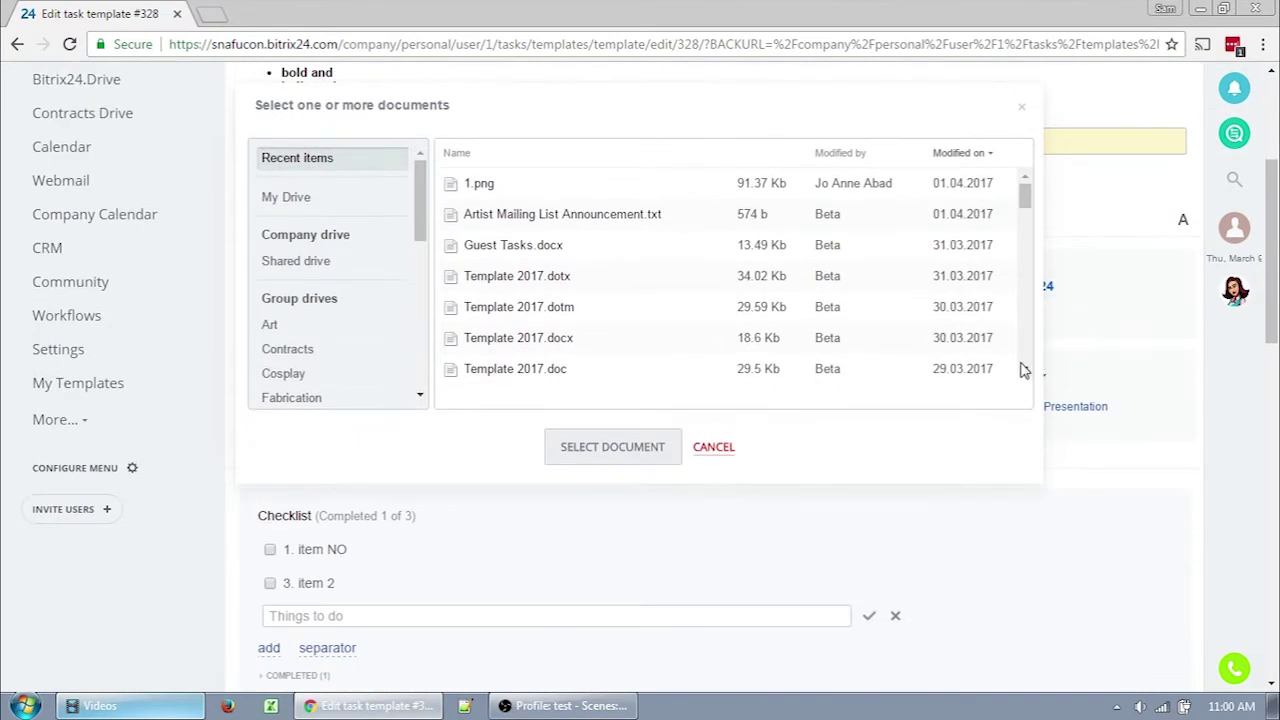
left_click(724, 452)
scroll(712, 441, "up", 2)
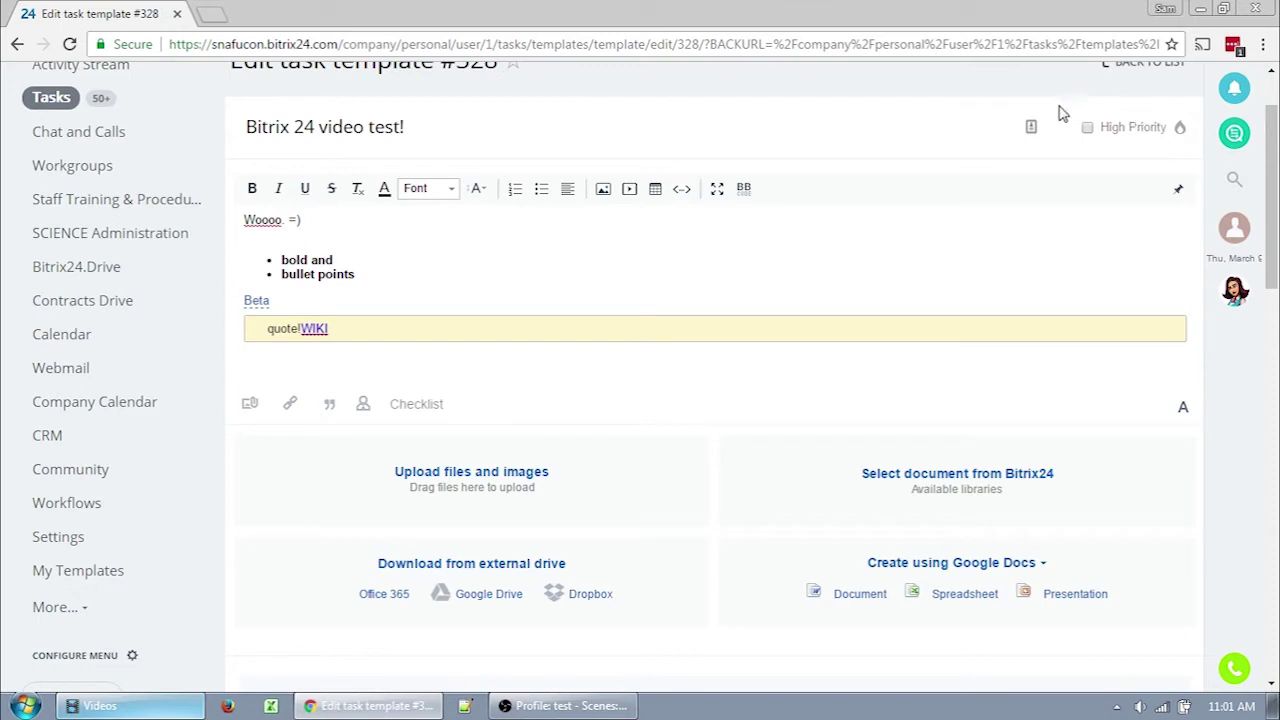
Step: Mark the task template as high priority
left_click(1089, 129)
left_click(1106, 130)
Step: Try adding two more people as responsible persons and remove both again
scroll(926, 268, "down", 5)
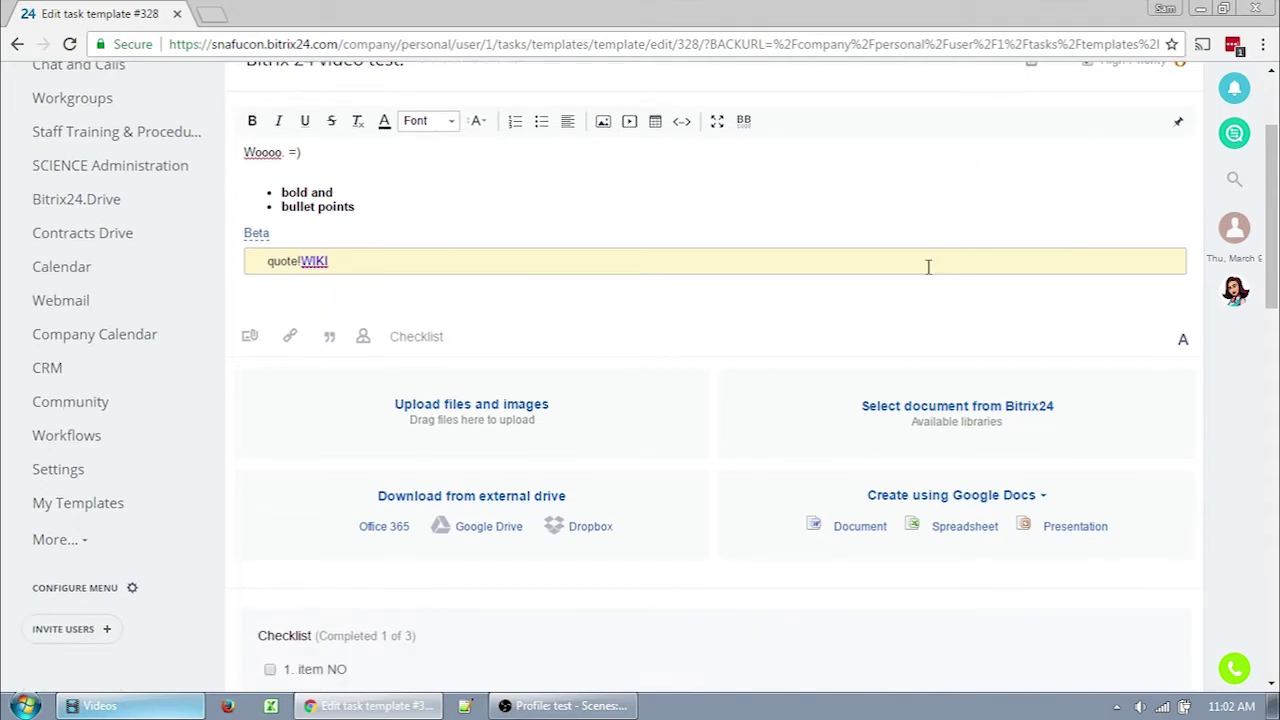
scroll(926, 274, "down", 4)
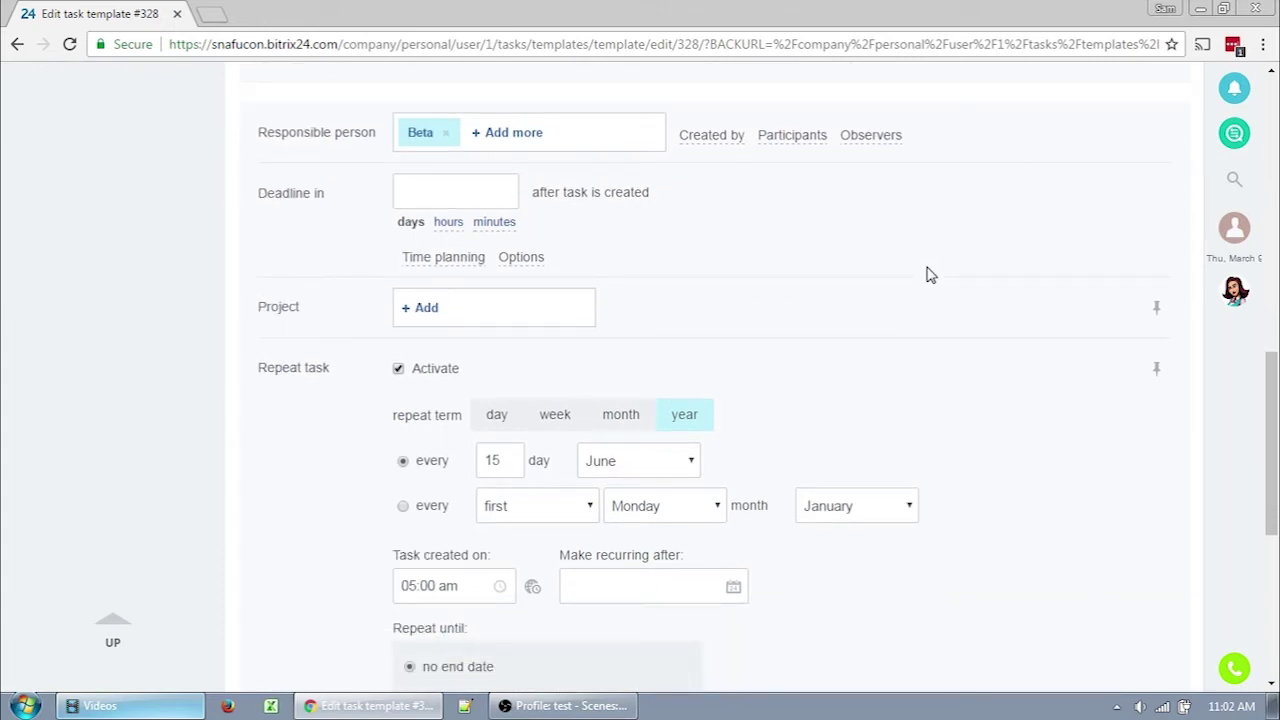
scroll(926, 274, "up", 1)
left_click(445, 183)
left_click(491, 290)
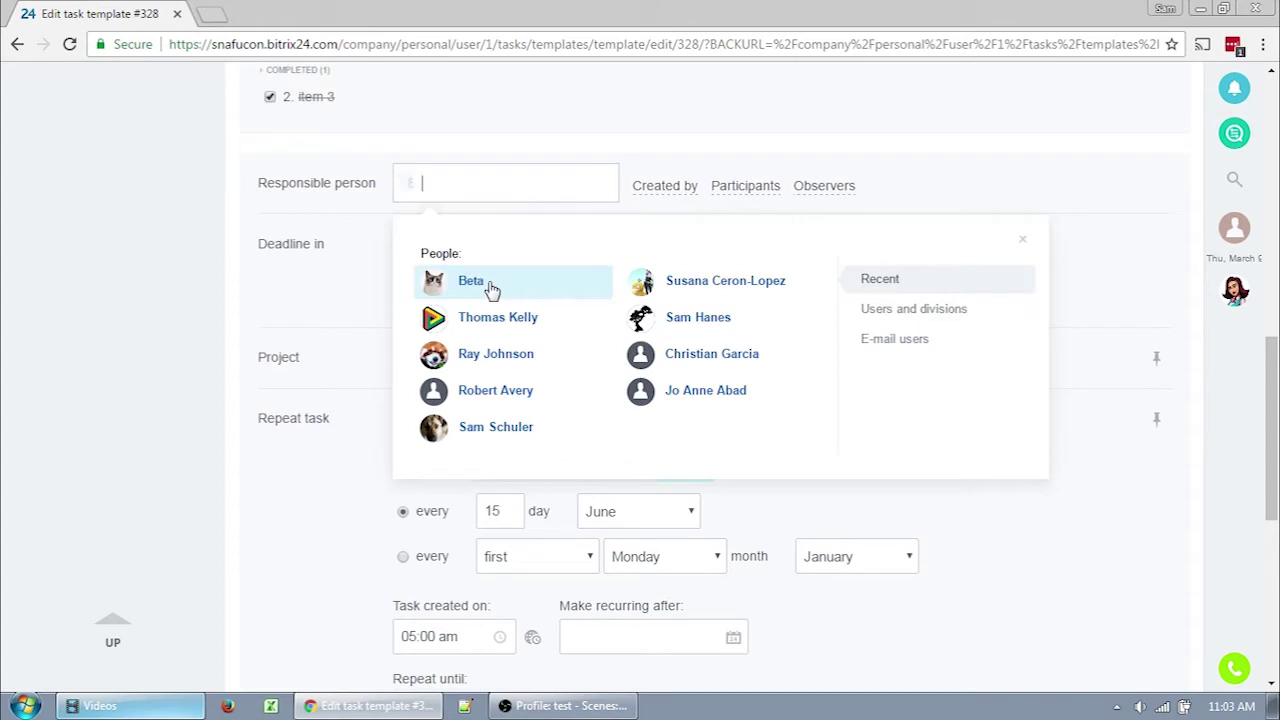
left_click(525, 317)
left_click(526, 350)
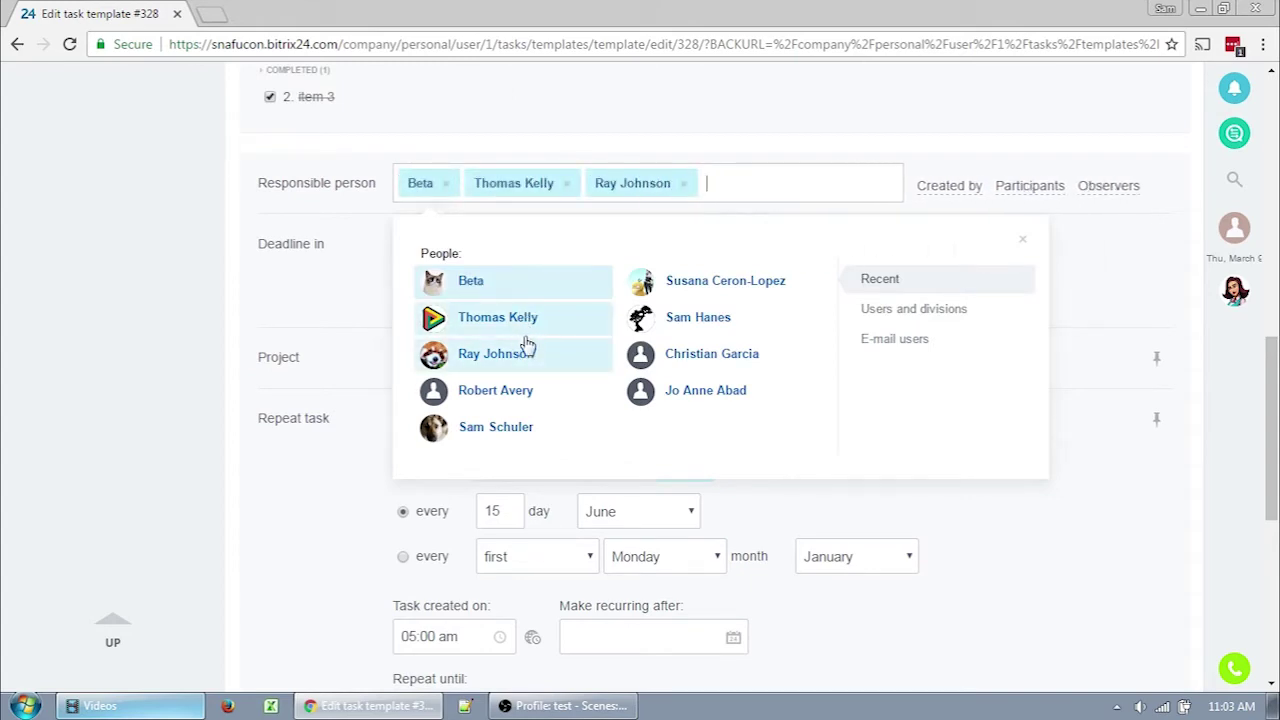
left_click(715, 184)
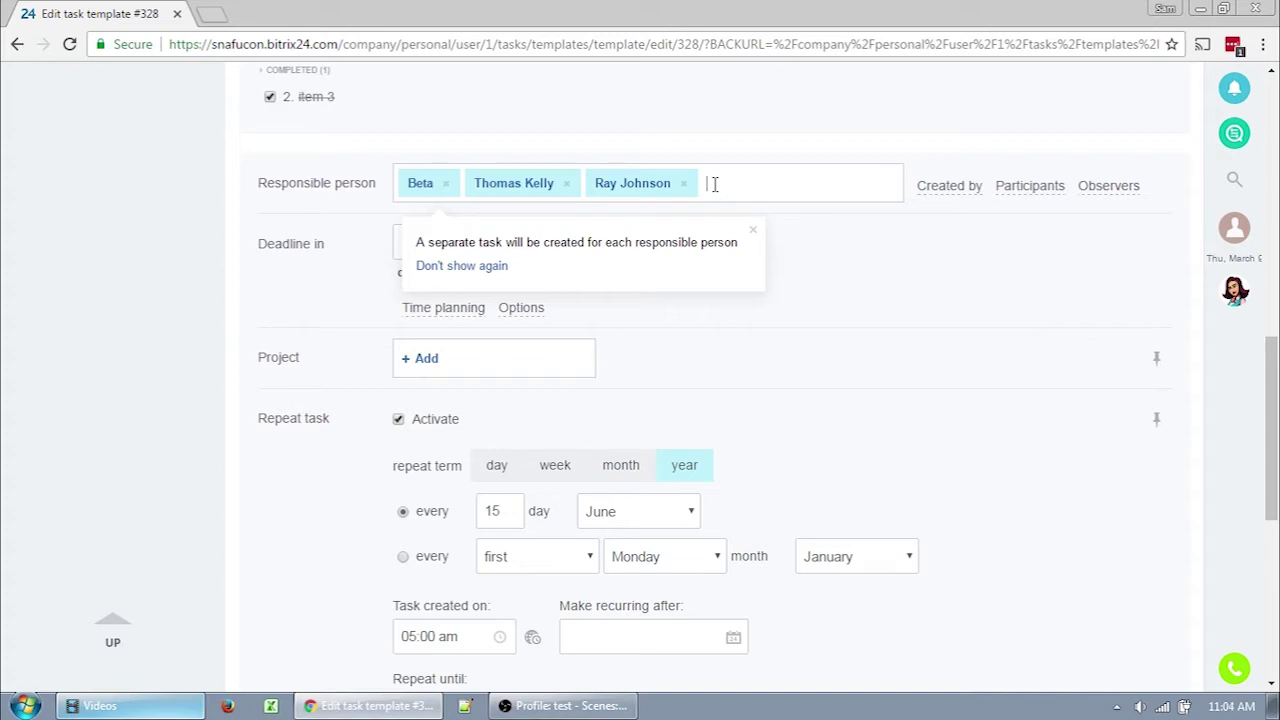
left_click(683, 184)
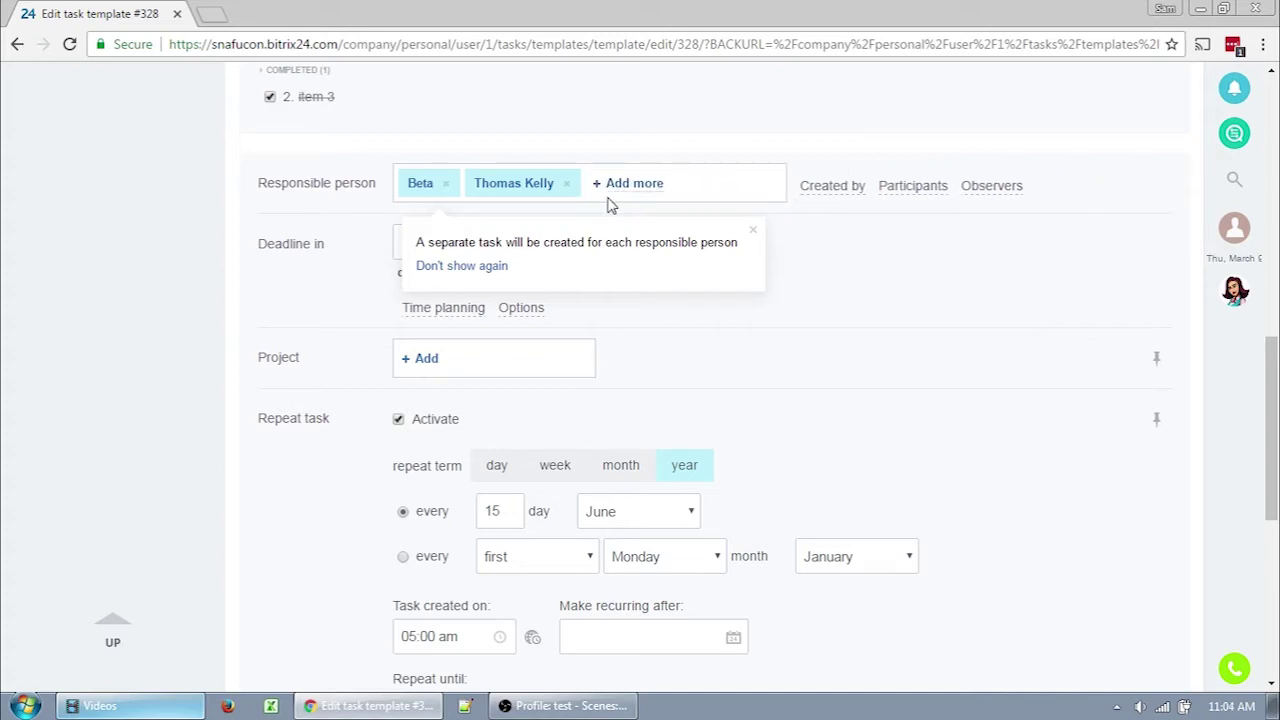
left_click(568, 186)
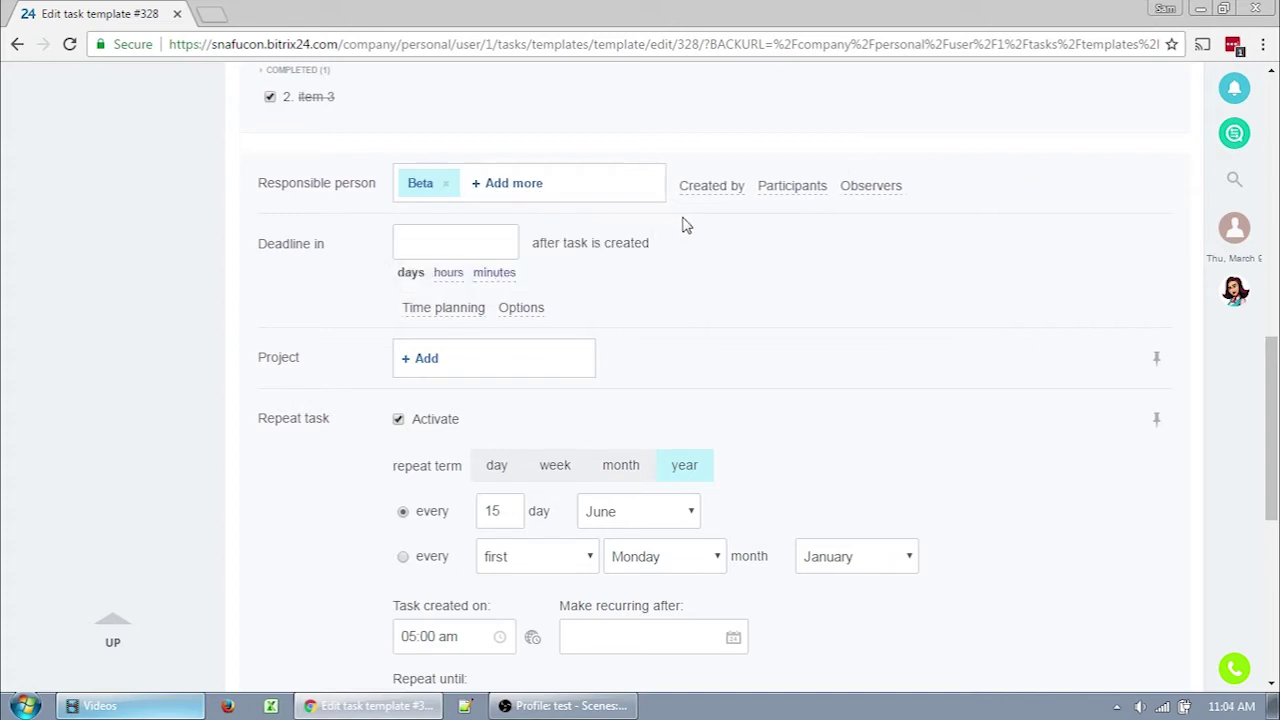
Step: Show the Created by field and reselect the same person as the task's creator
left_click(712, 186)
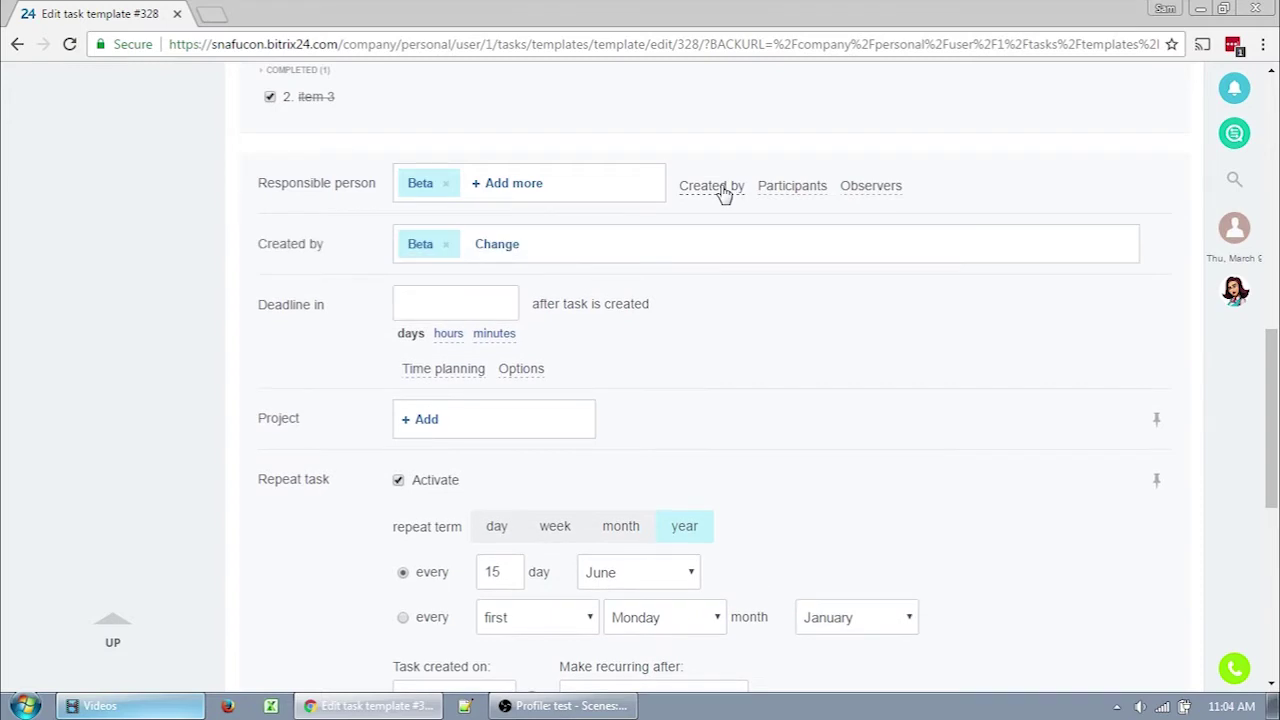
left_click(449, 244)
left_click(470, 343)
Step: Show the Participants field and add the first four recent people to it
left_click(800, 196)
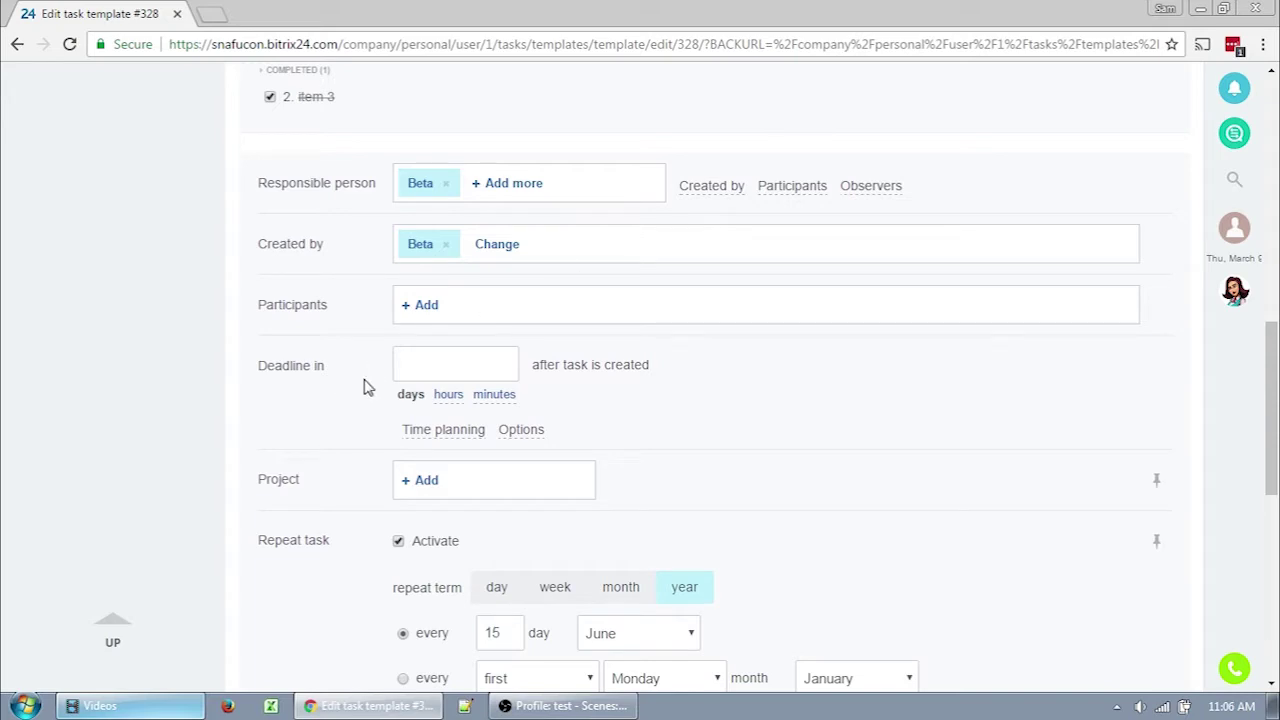
left_click(442, 310)
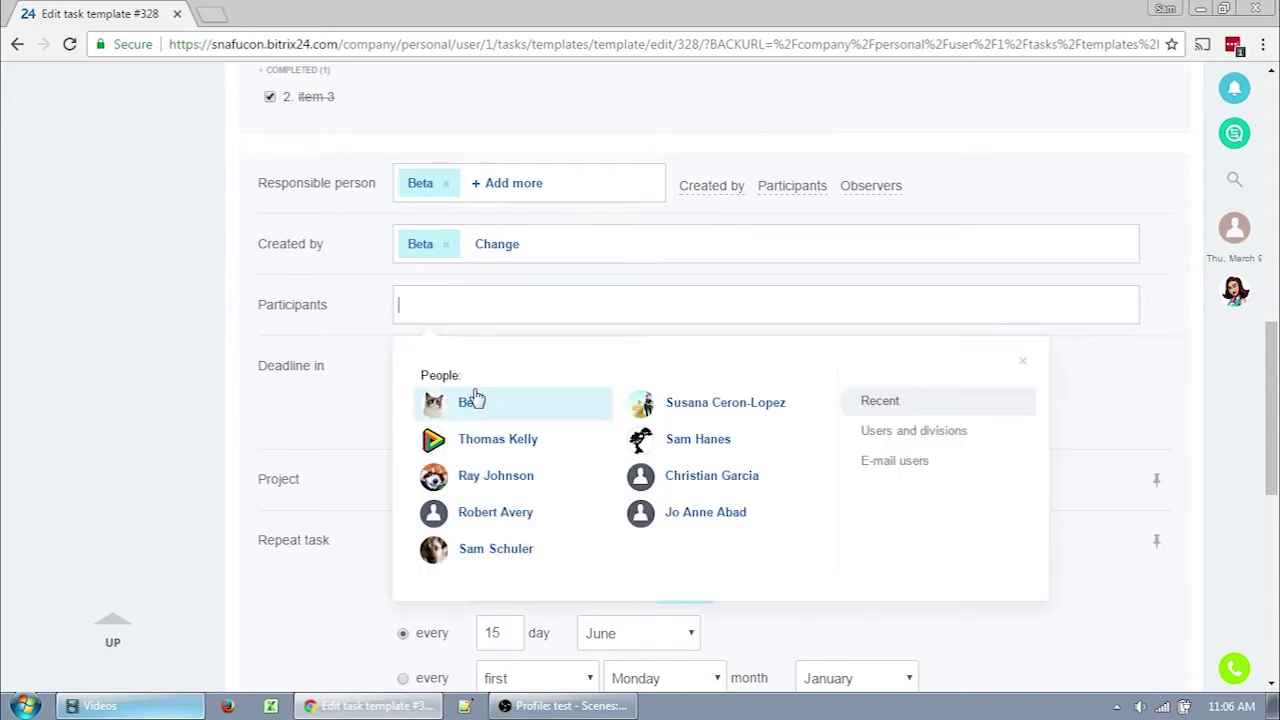
left_click(475, 404)
left_click(483, 438)
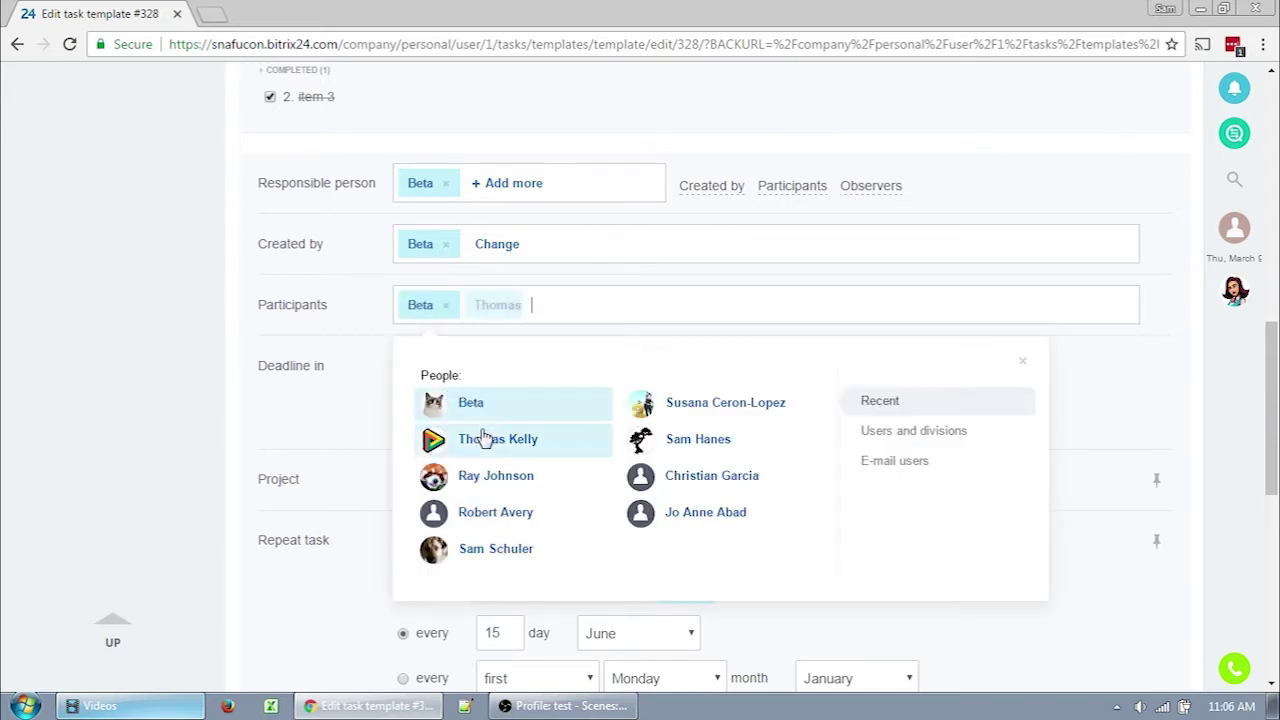
left_click(500, 476)
left_click(498, 513)
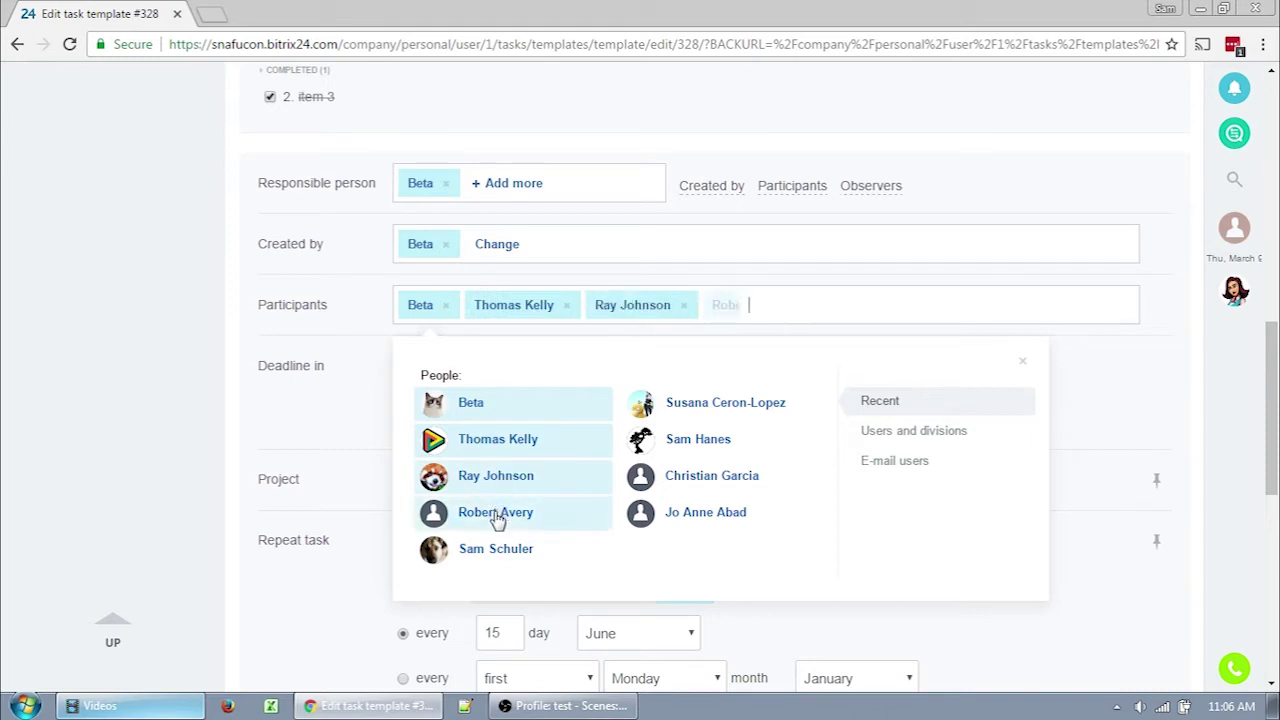
left_click(362, 378)
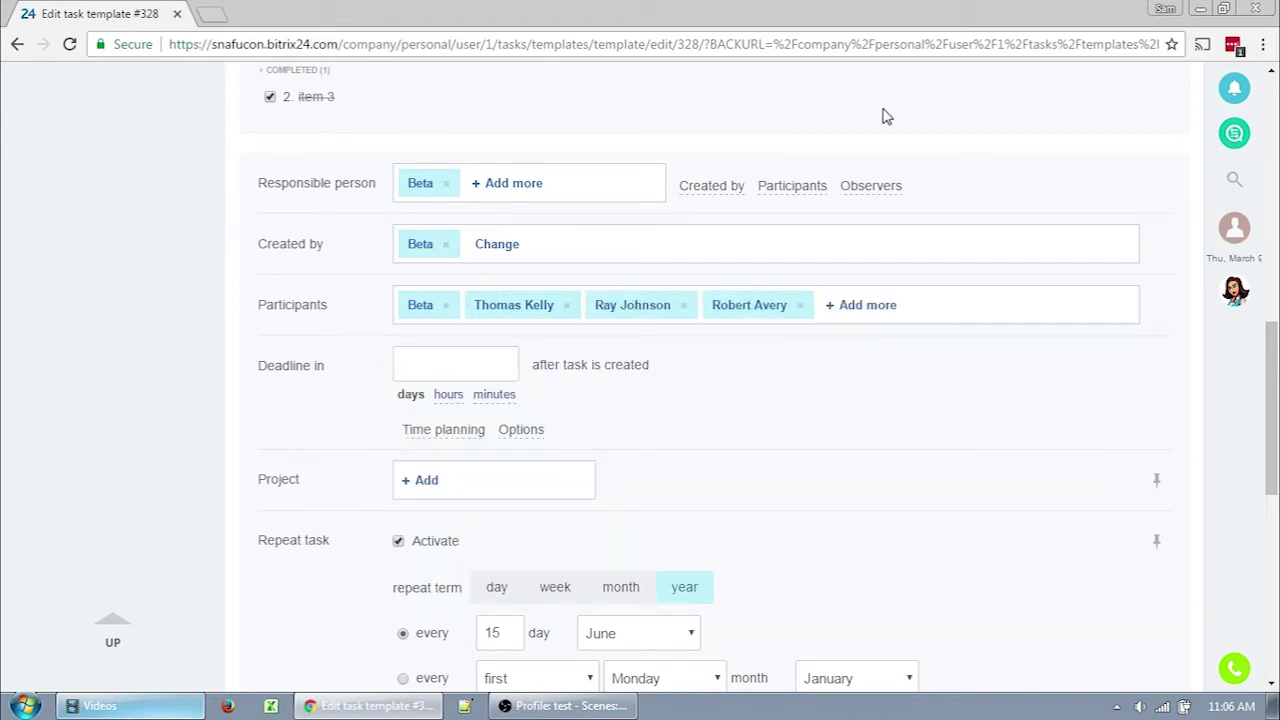
Step: Show the Observers field and add the first two recent people as observers
left_click(880, 188)
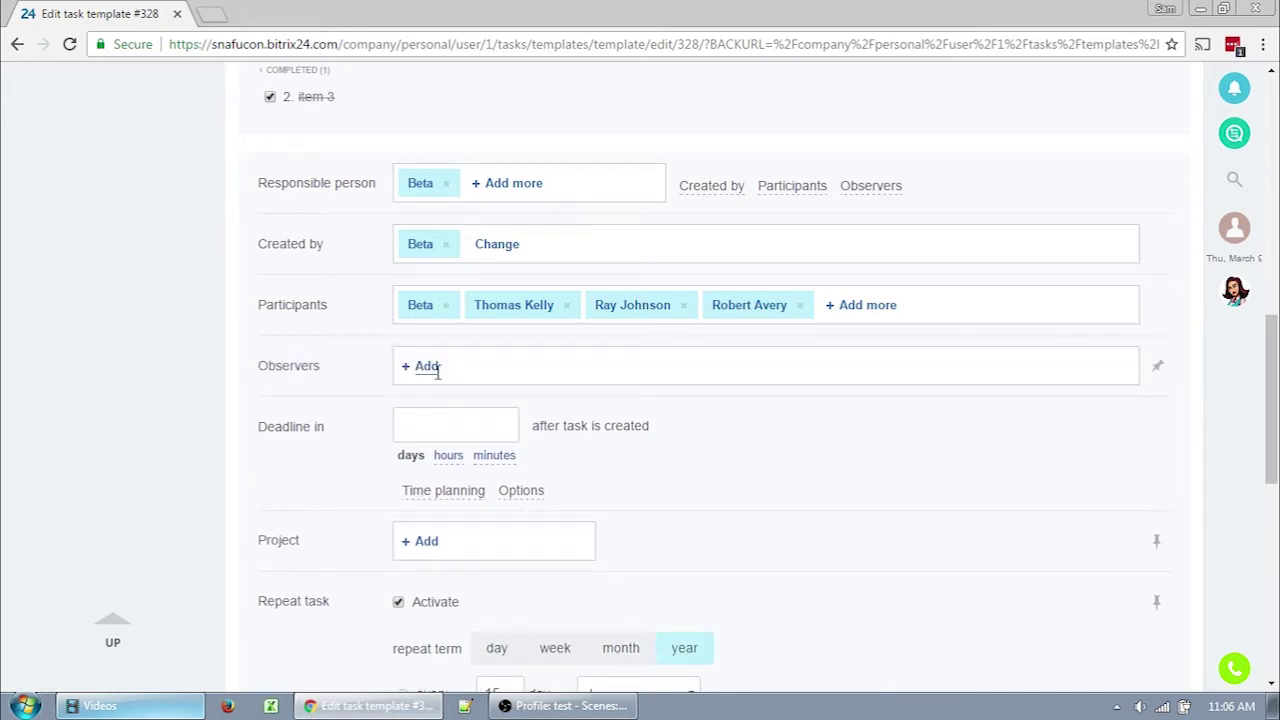
left_click(426, 366)
left_click(465, 468)
left_click(478, 503)
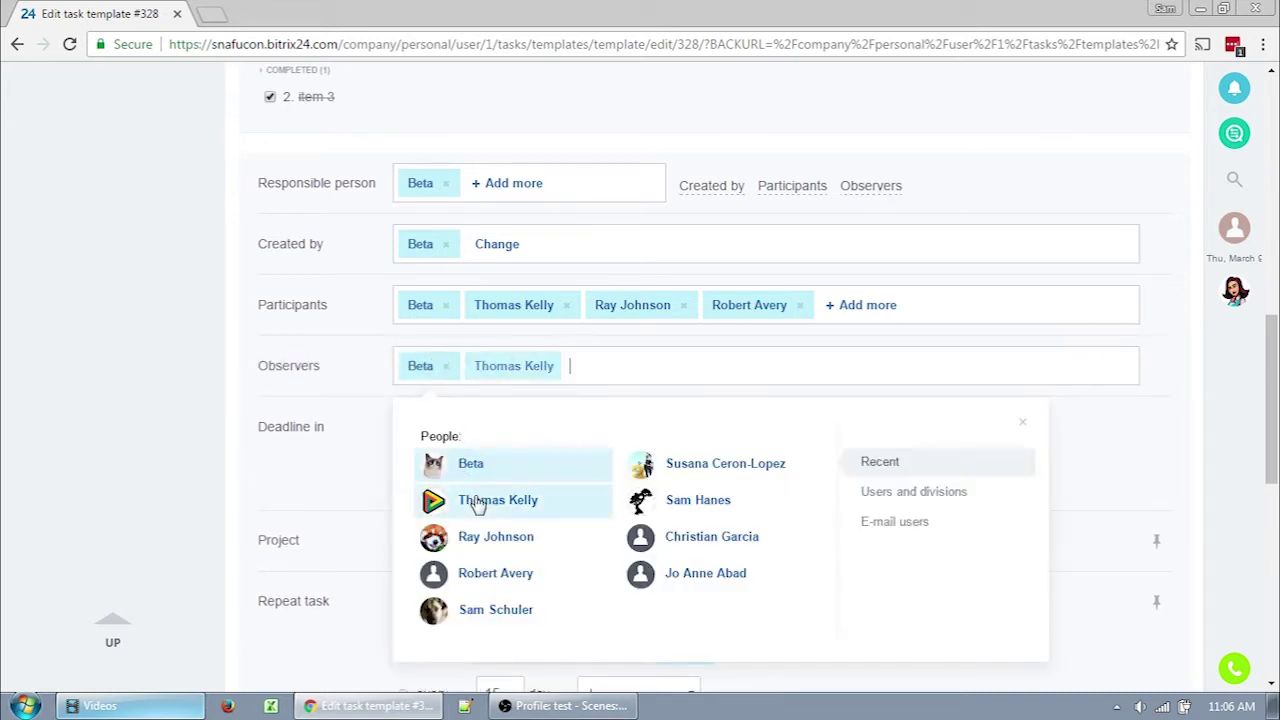
left_click(376, 414)
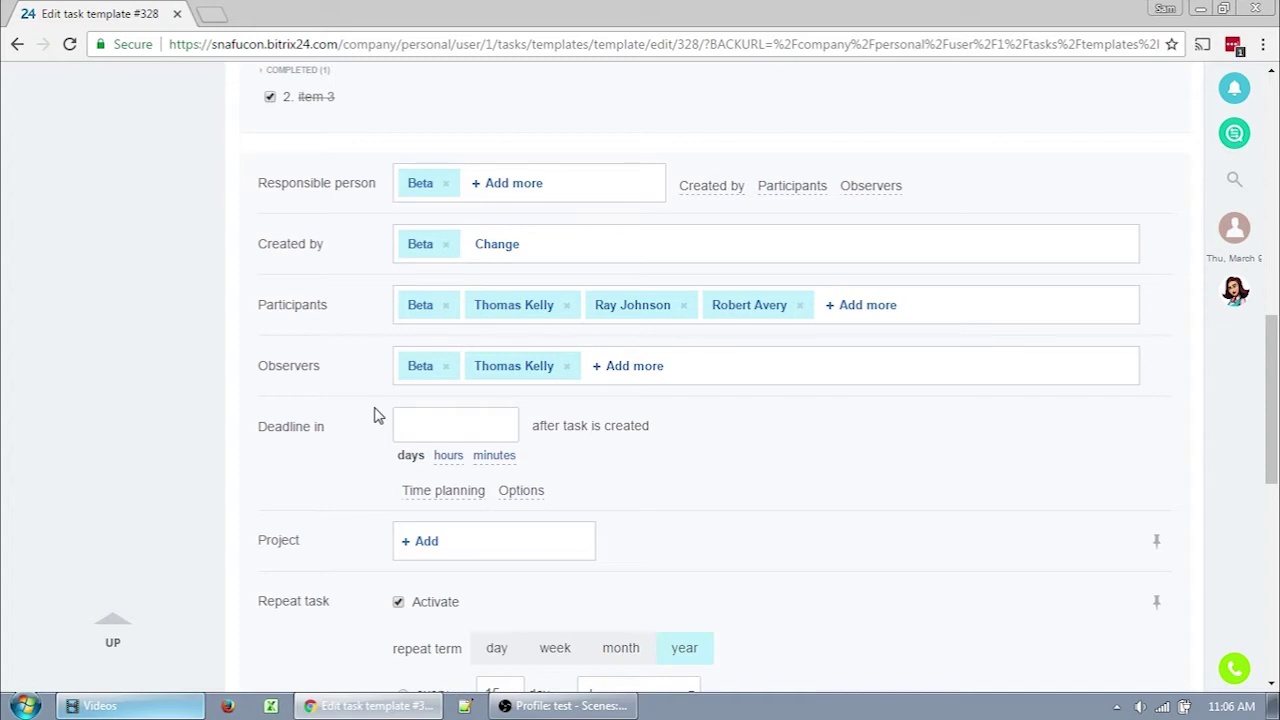
Step: Set the deadline to 7 days after the task is created, trying the hours and minutes units too
scroll(378, 415, "down", 1)
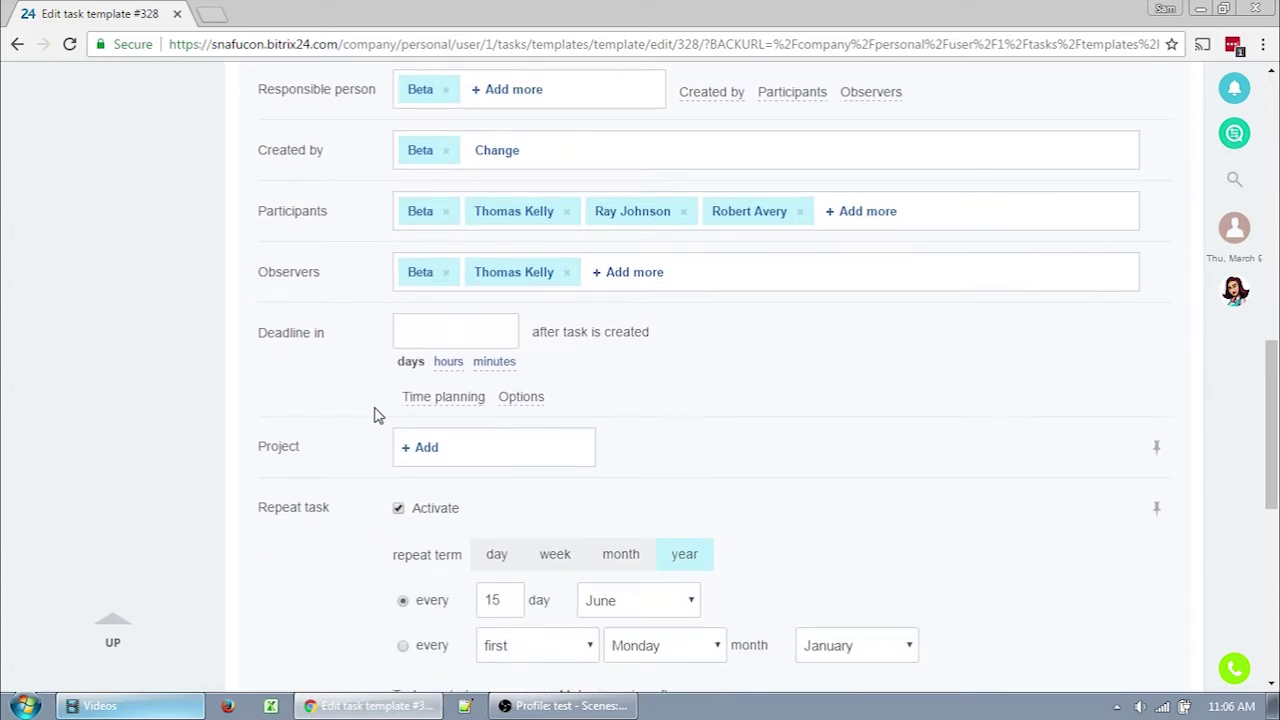
scroll(378, 415, "down", 2)
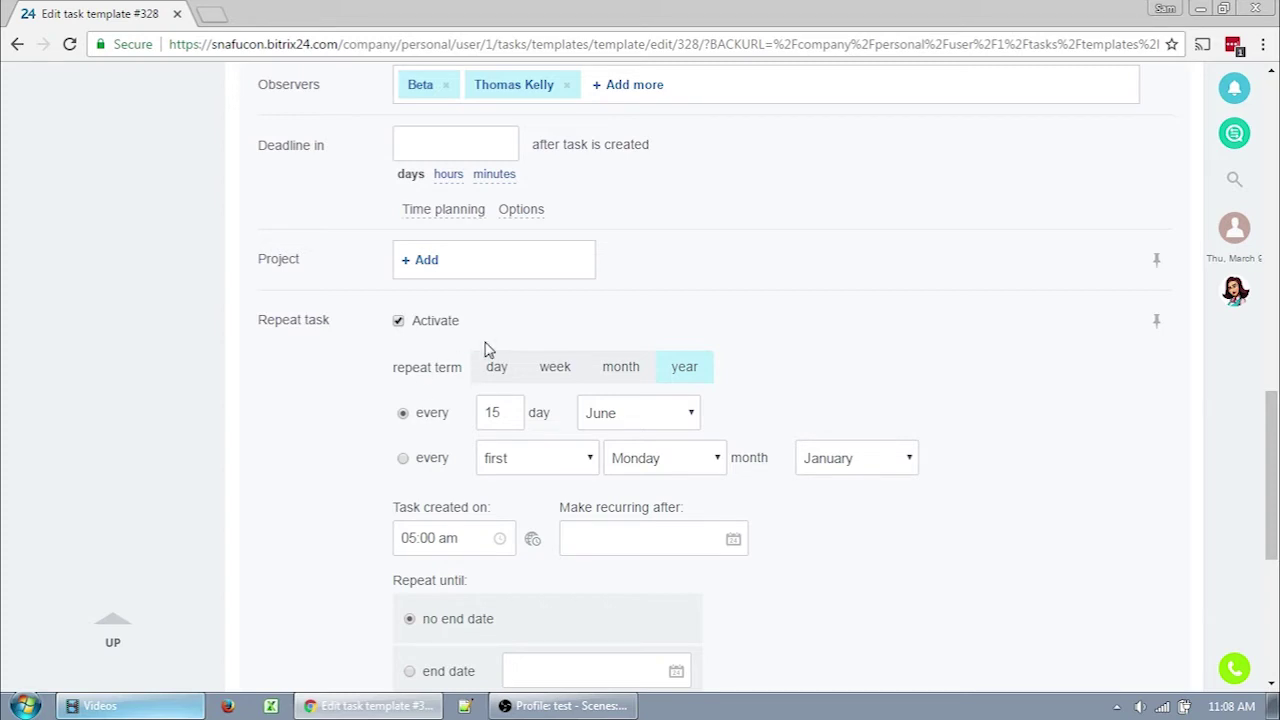
left_click(455, 152)
type("7")
left_click(452, 176)
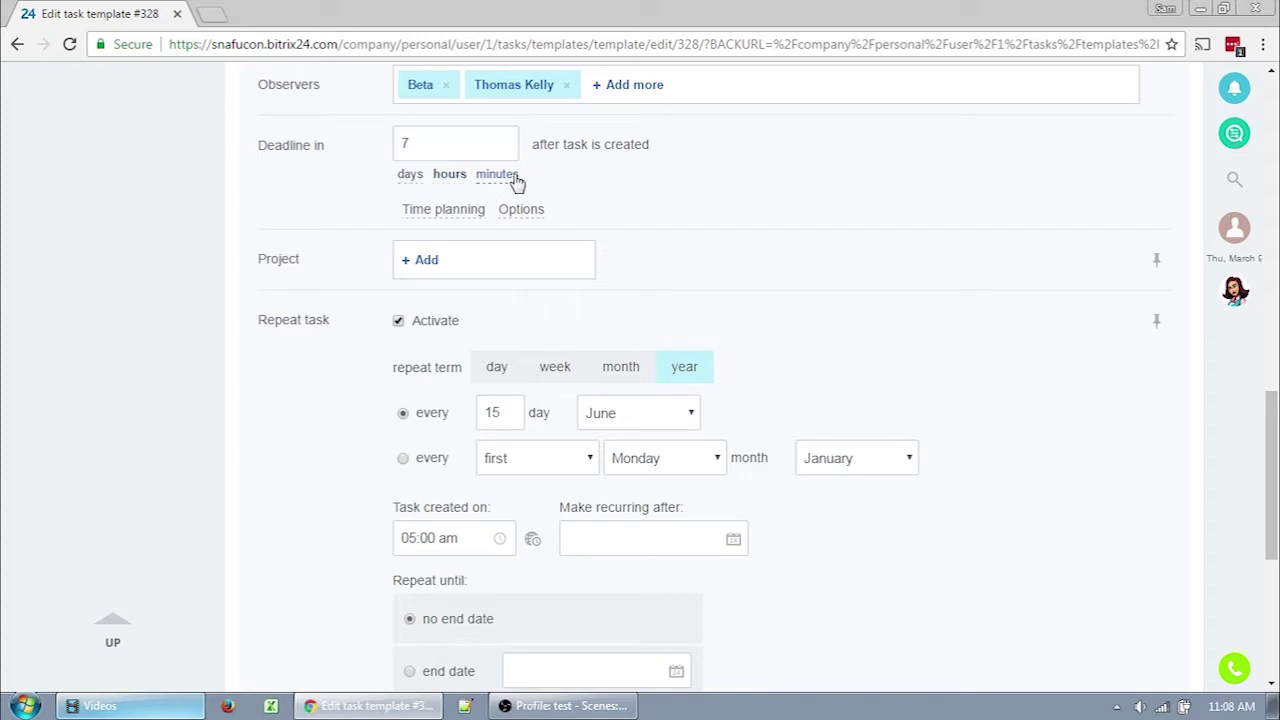
left_click(512, 177)
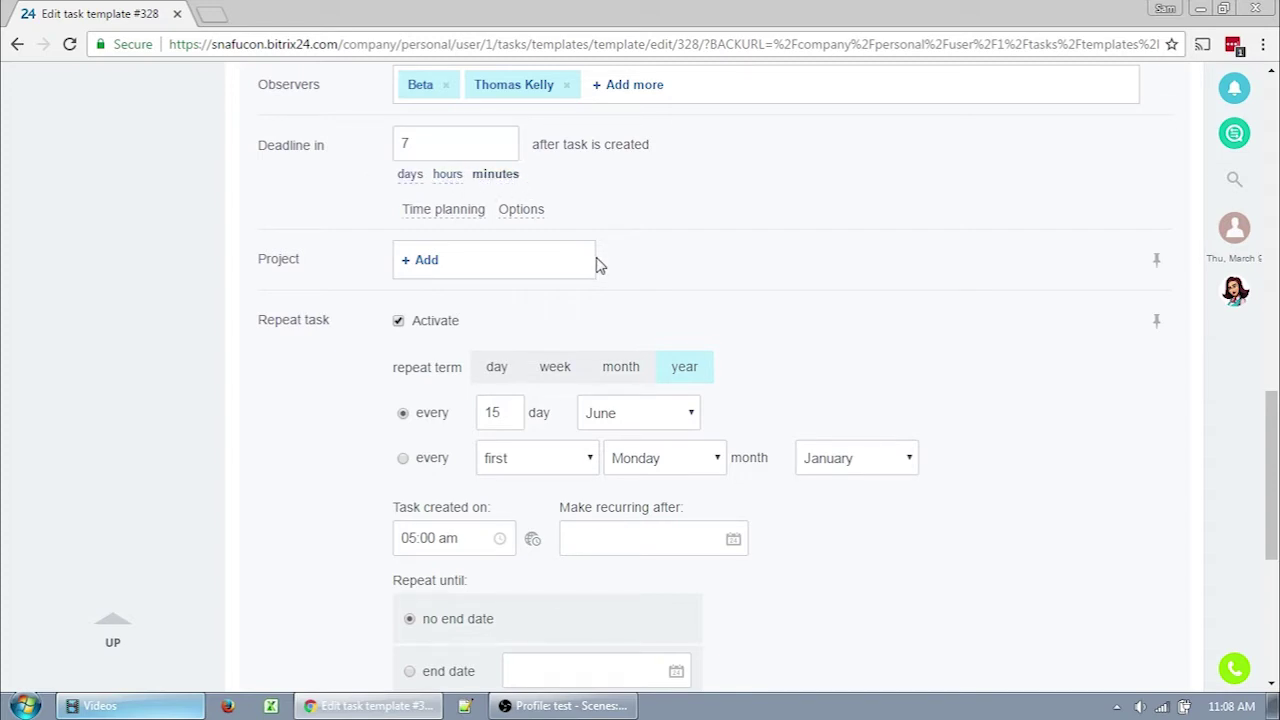
left_click(410, 176)
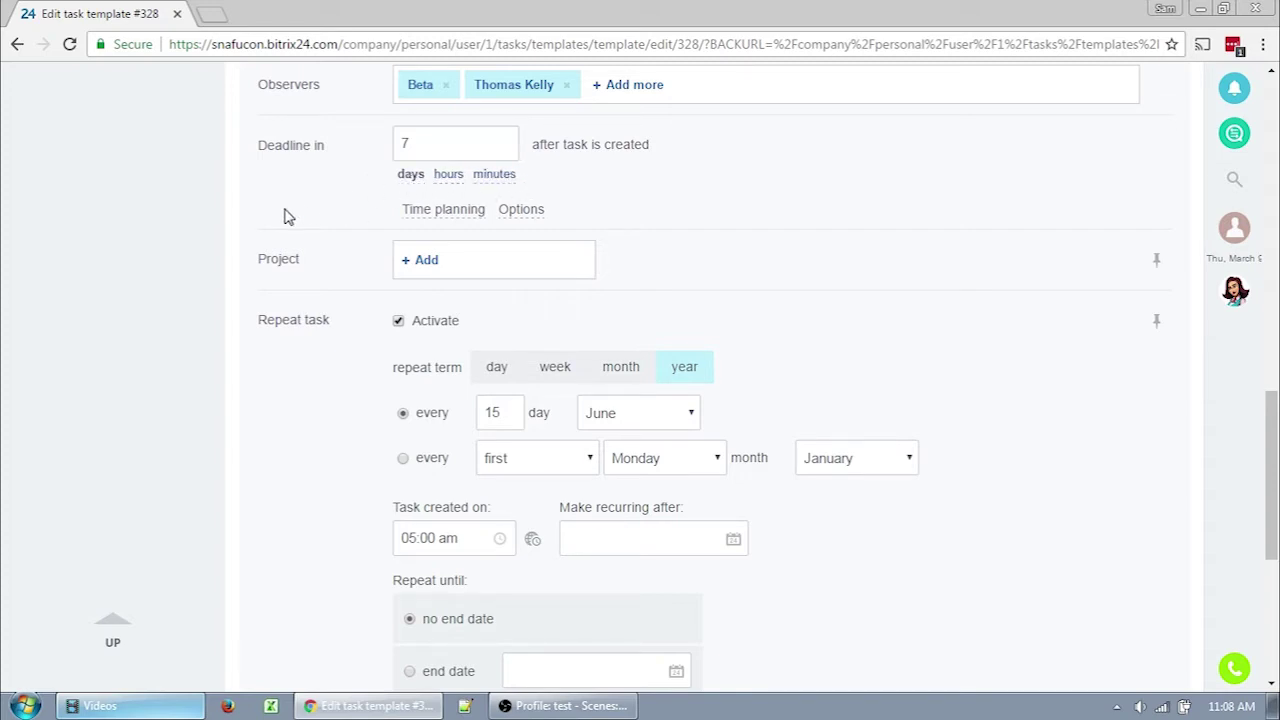
Step: Inspect the time planning fields and allow the responsible person to change the deadline, reading the explanations of the deadline options
left_click(412, 213)
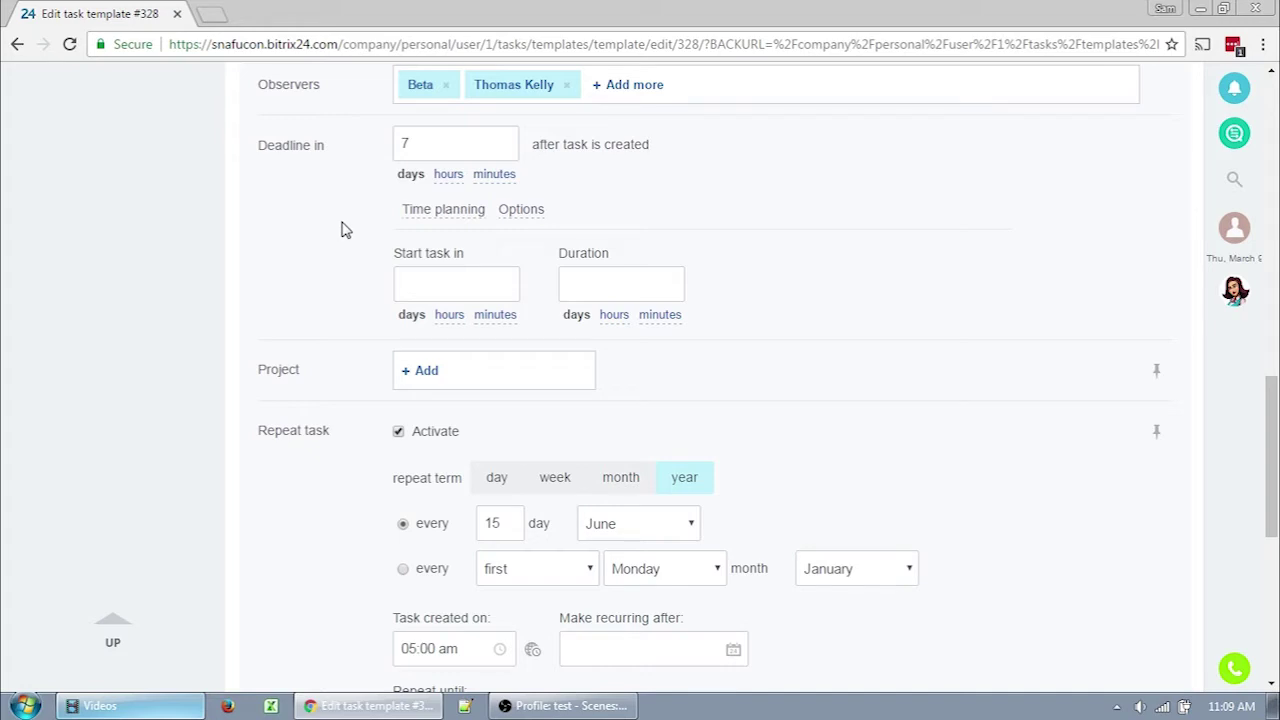
scroll(346, 234, "down", 2)
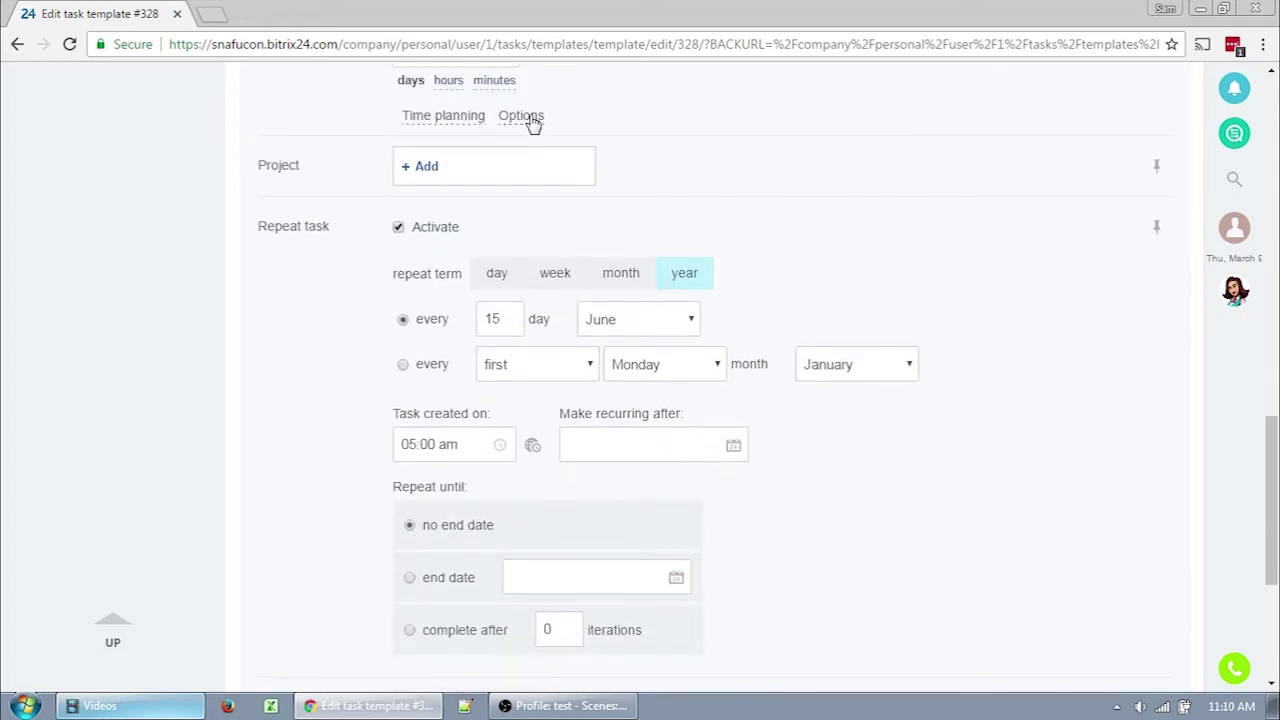
left_click(530, 118)
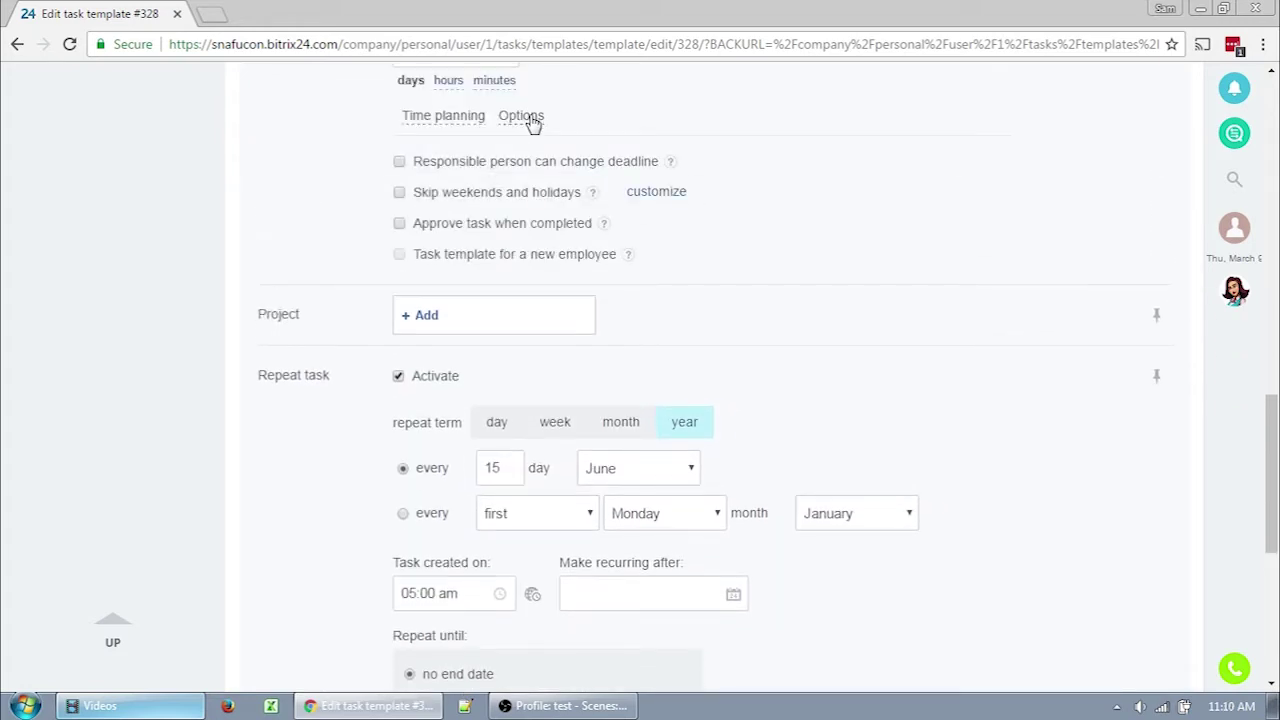
left_click(399, 163)
mouse_move(672, 166)
mouse_move(593, 195)
mouse_move(601, 229)
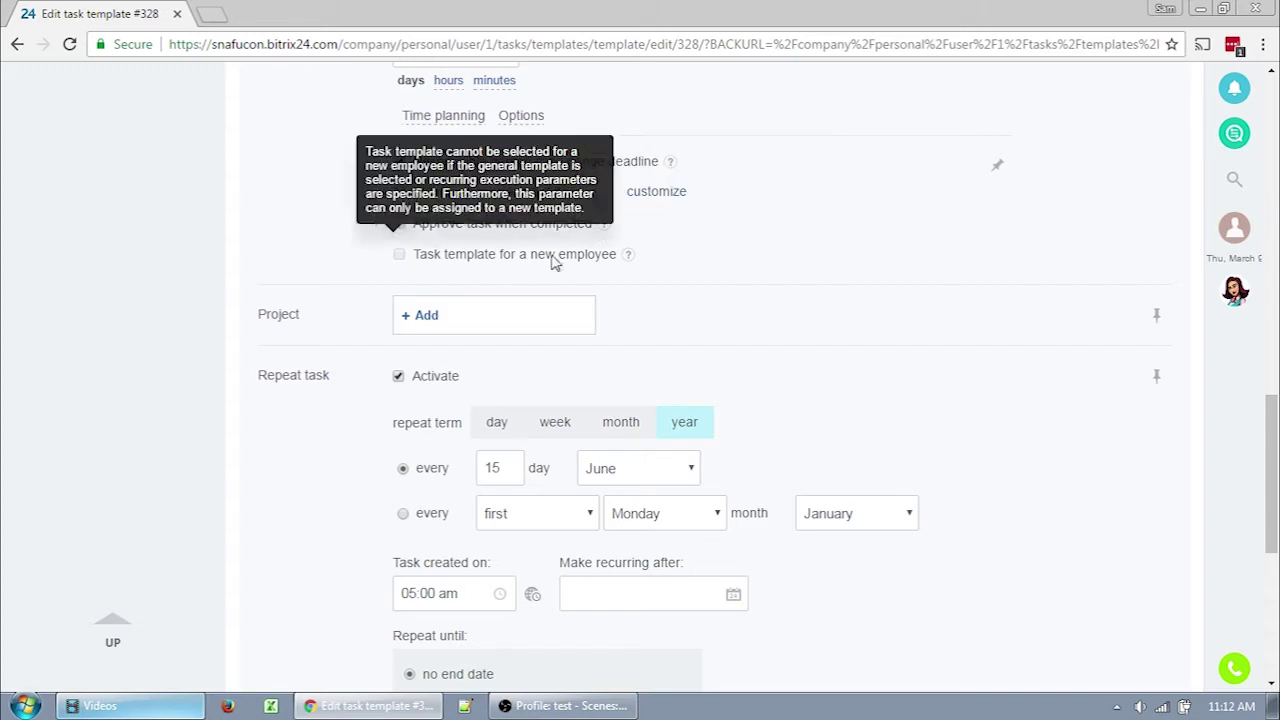
mouse_move(470, 248)
mouse_move(632, 257)
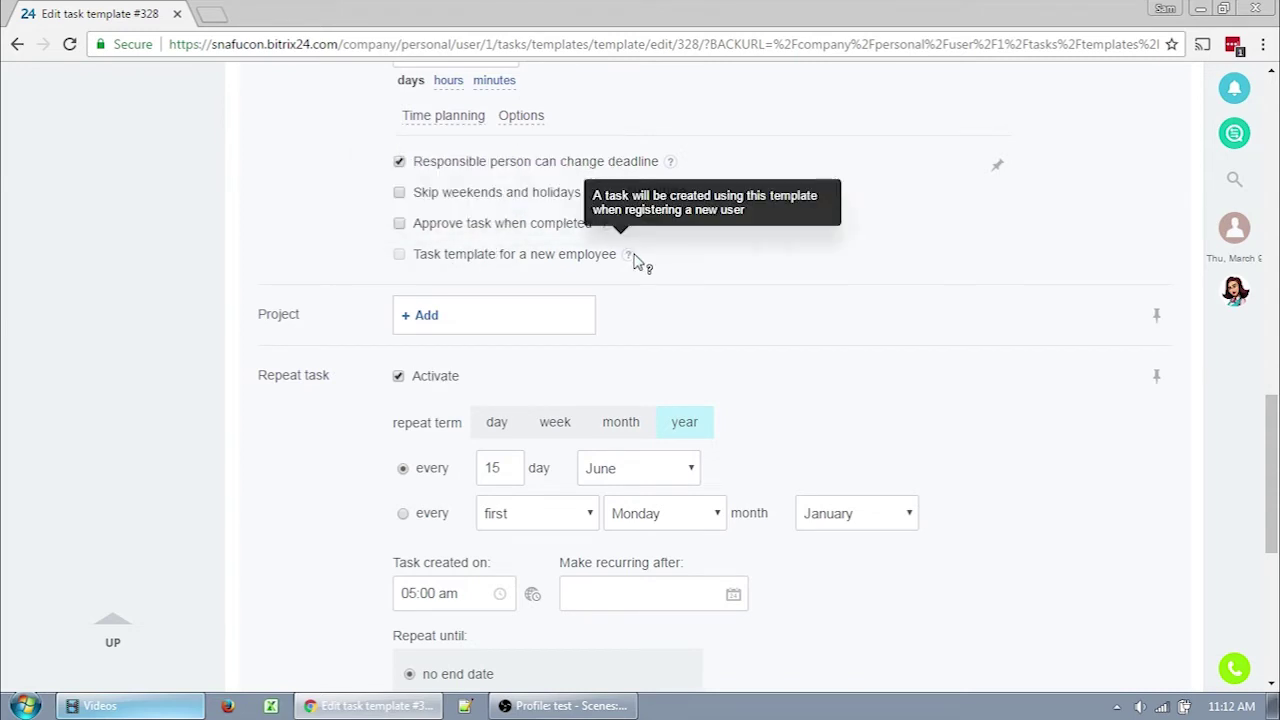
Step: Assign the template to the Staff Training & Procedures project and link the company BLFC in its CRM field
left_click(428, 316)
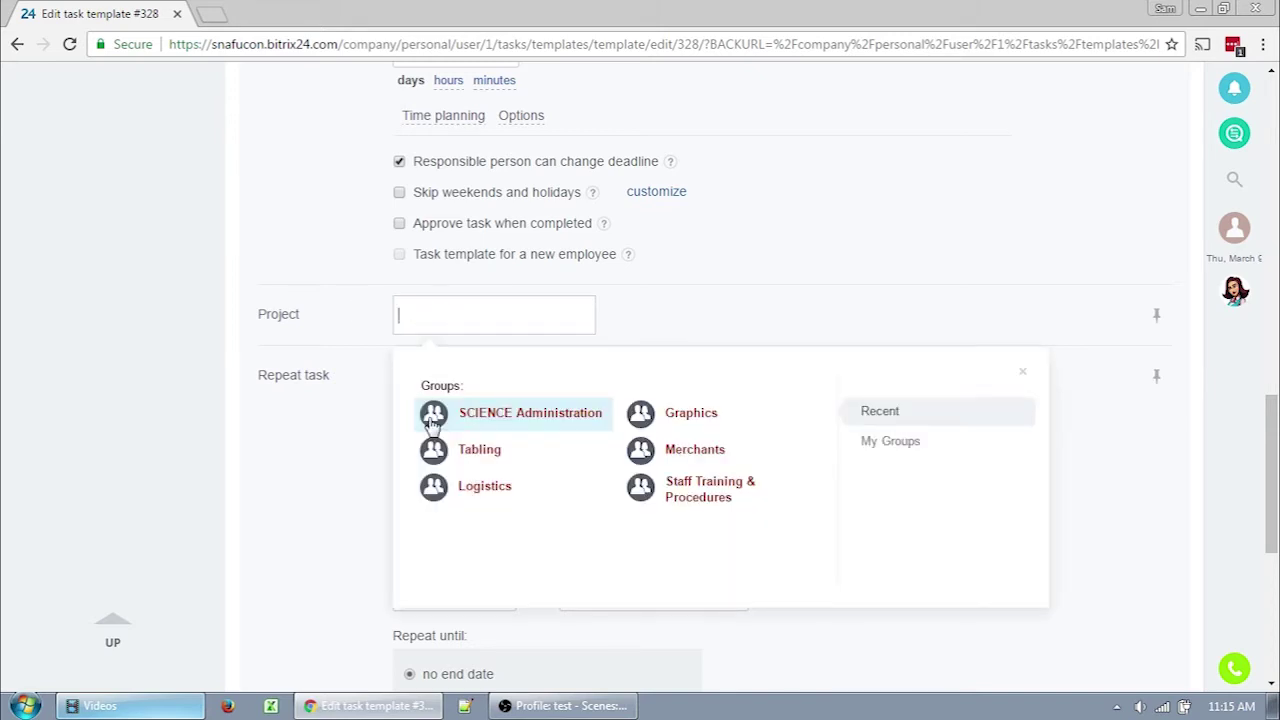
left_click(700, 492)
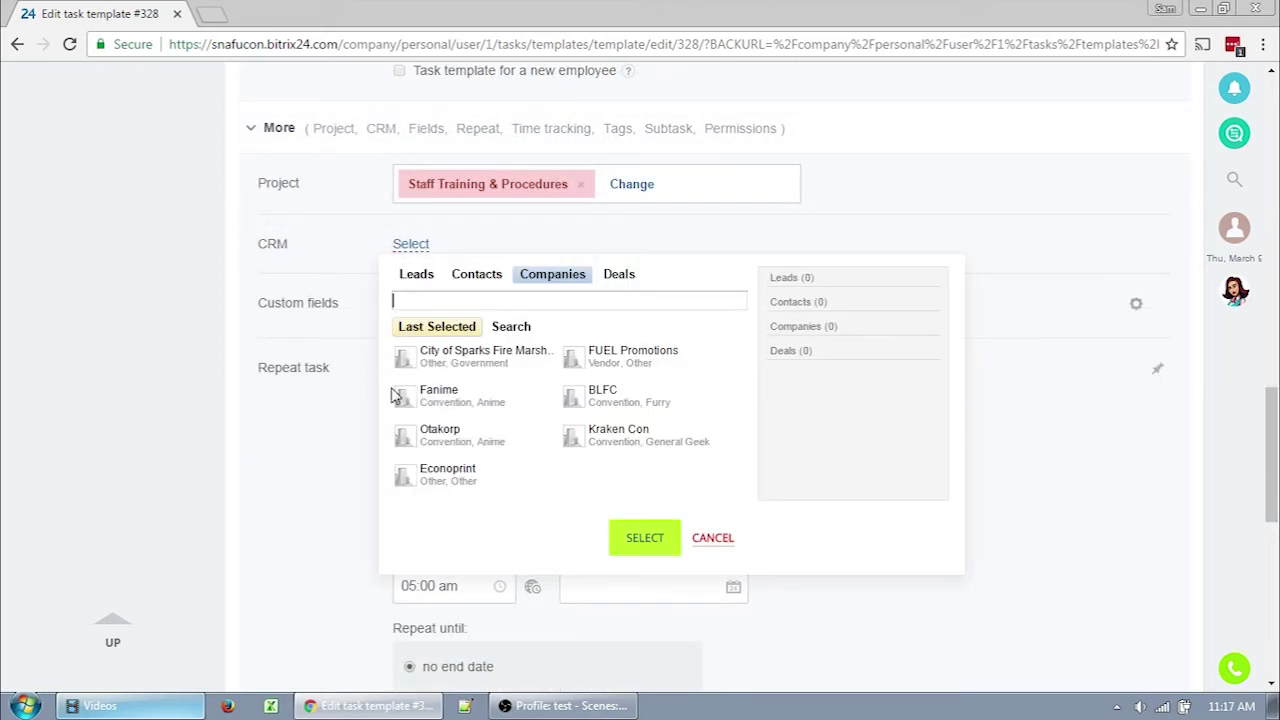
left_click(600, 395)
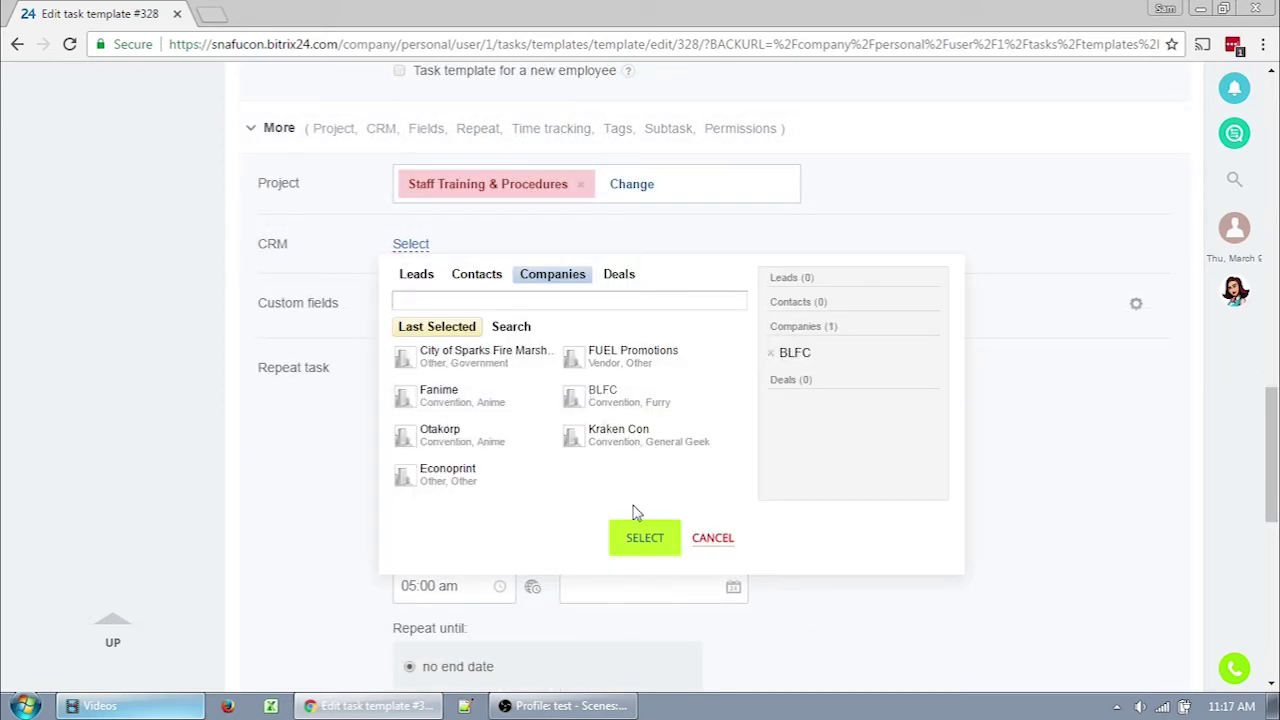
left_click(645, 537)
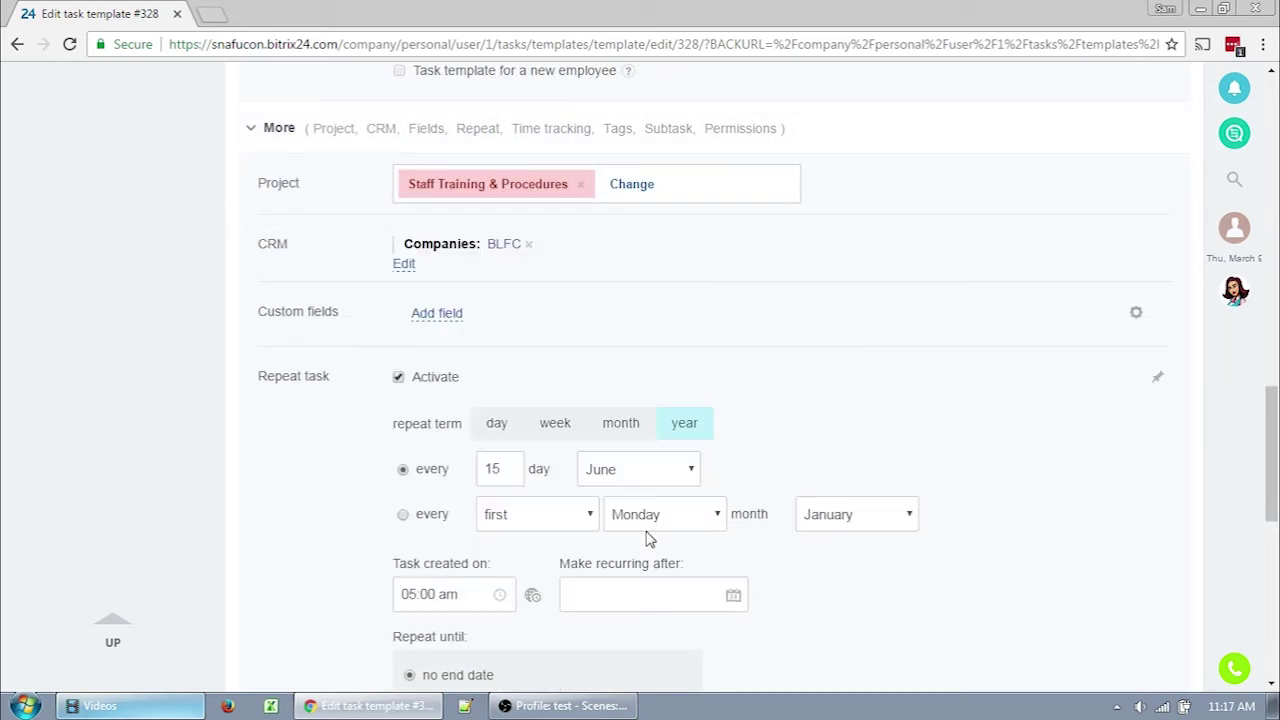
Step: Inspect the custom field set options and the template's repeat settings
left_click(1136, 316)
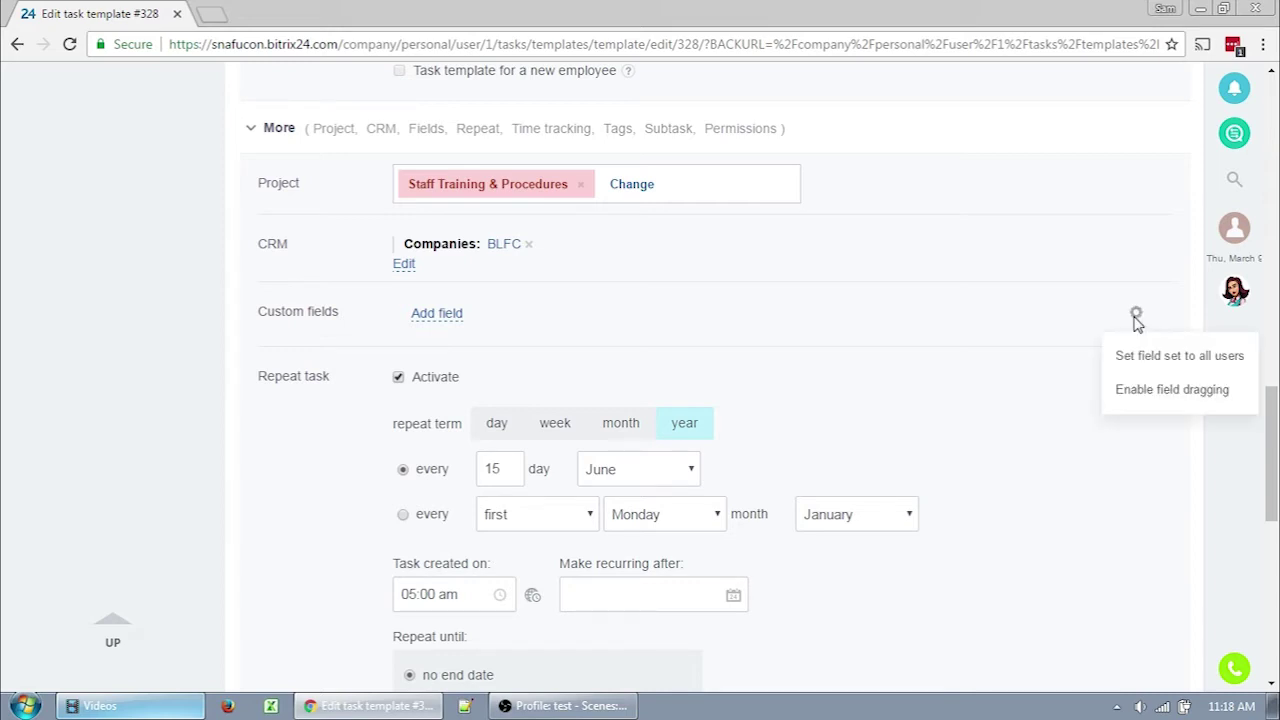
left_click(1154, 404)
scroll(990, 328, "down", 2)
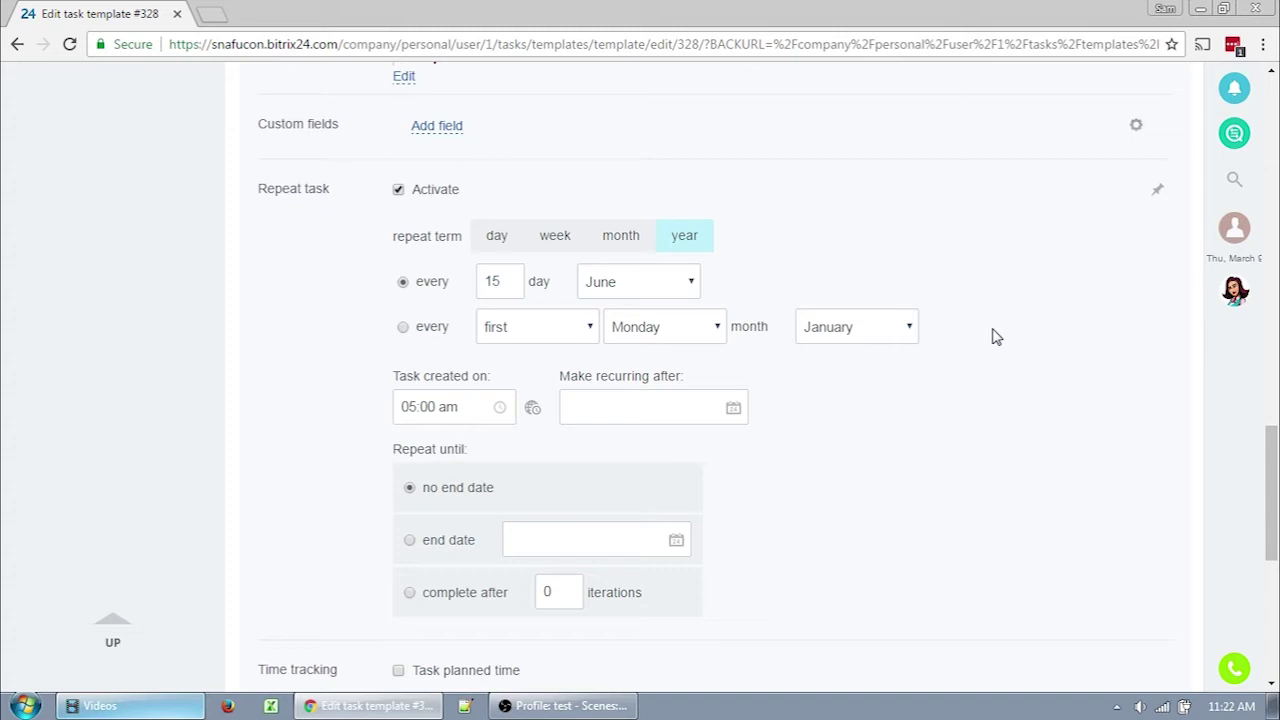
Step: Try the Task planned time option for time tracking, enabling it and disabling it again
scroll(996, 337, "down", 5)
scroll(996, 337, "down", 1)
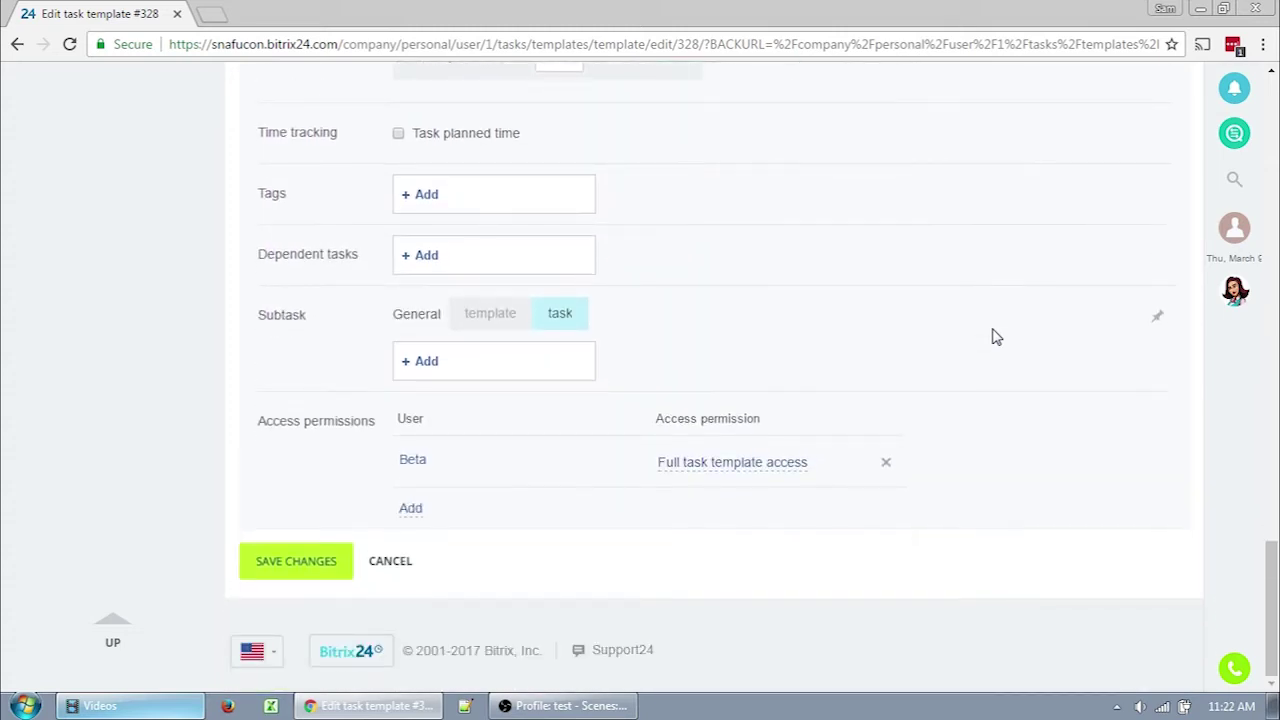
left_click(398, 134)
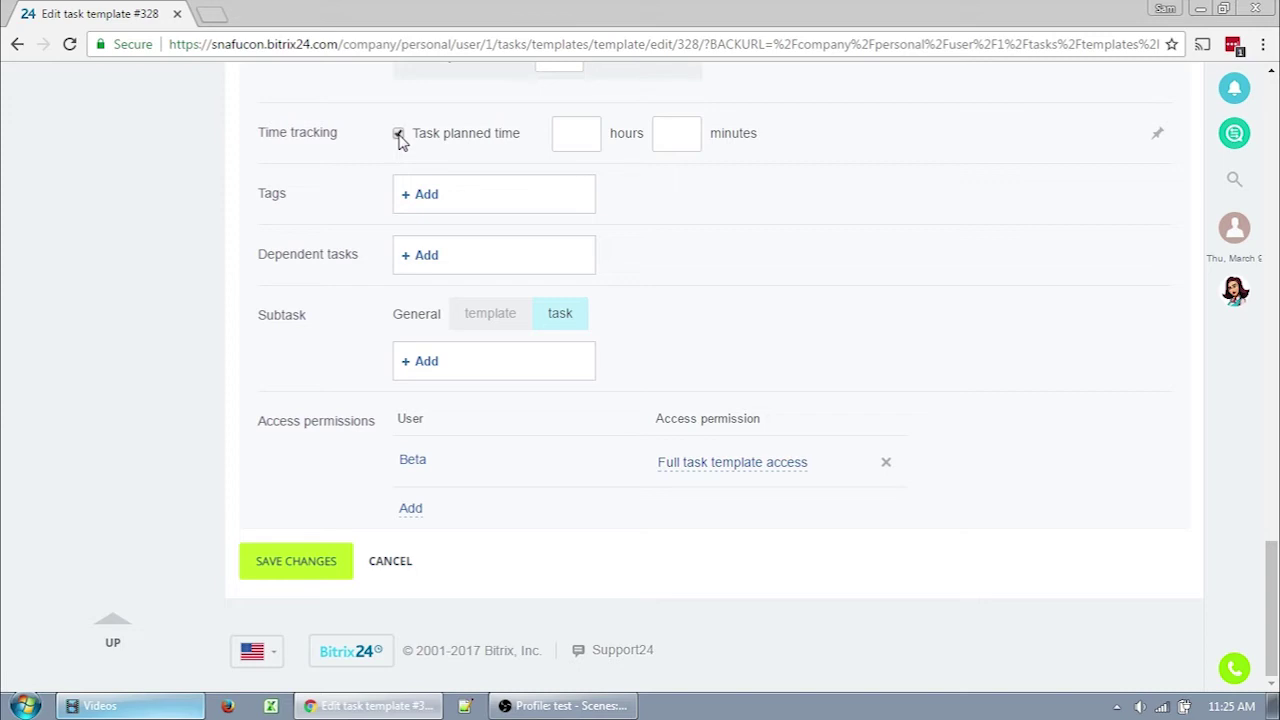
left_click(399, 136)
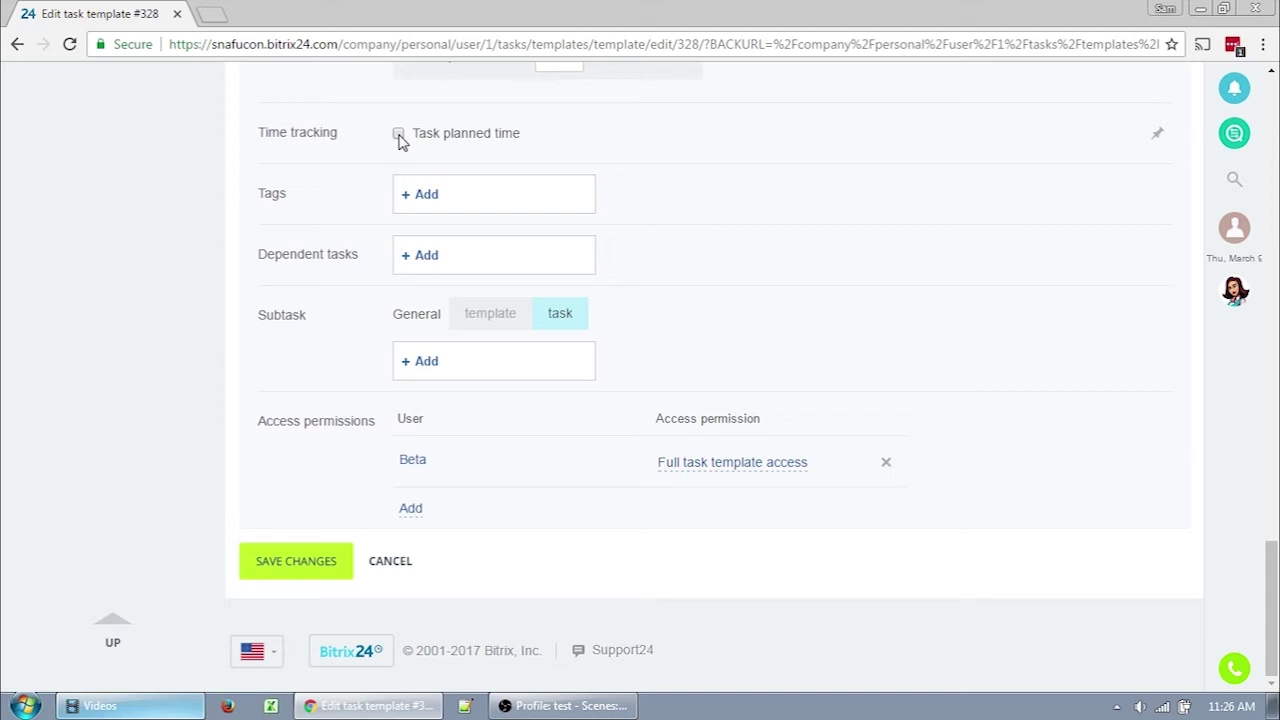
Step: Look at the choices offered for tags, dependent tasks and subtasks, closing each without selecting anything
left_click(421, 197)
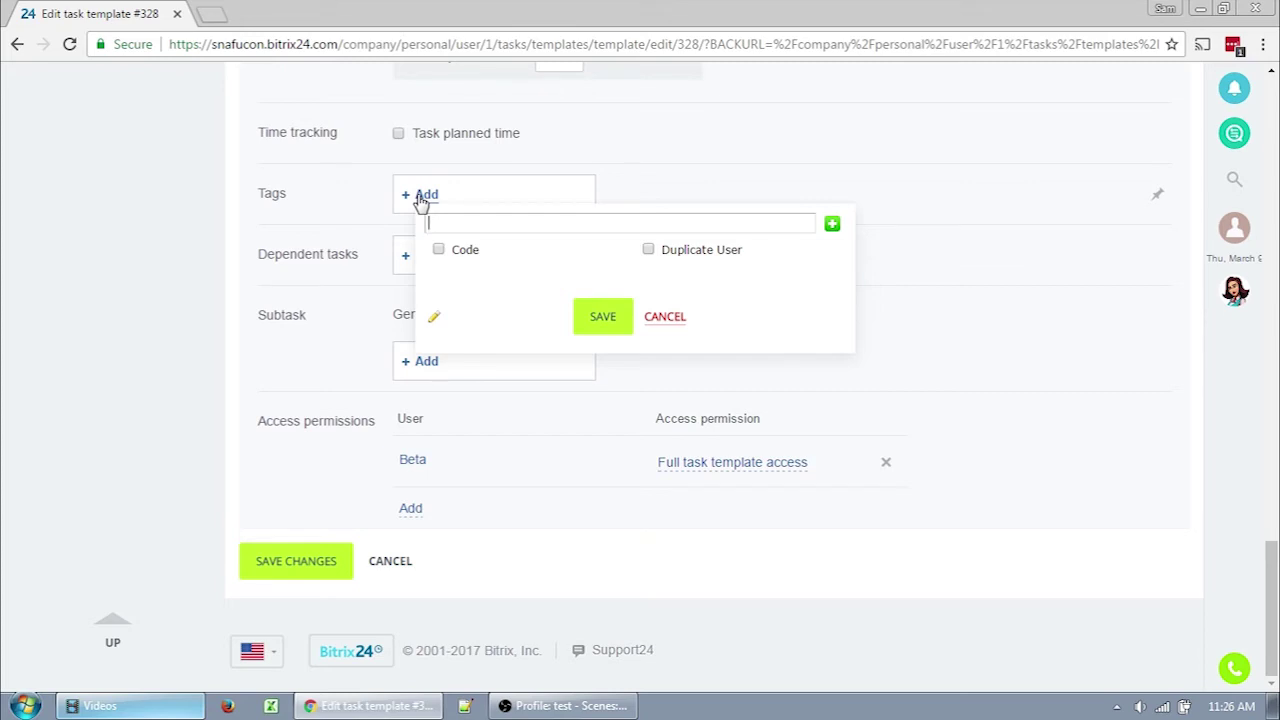
left_click(665, 318)
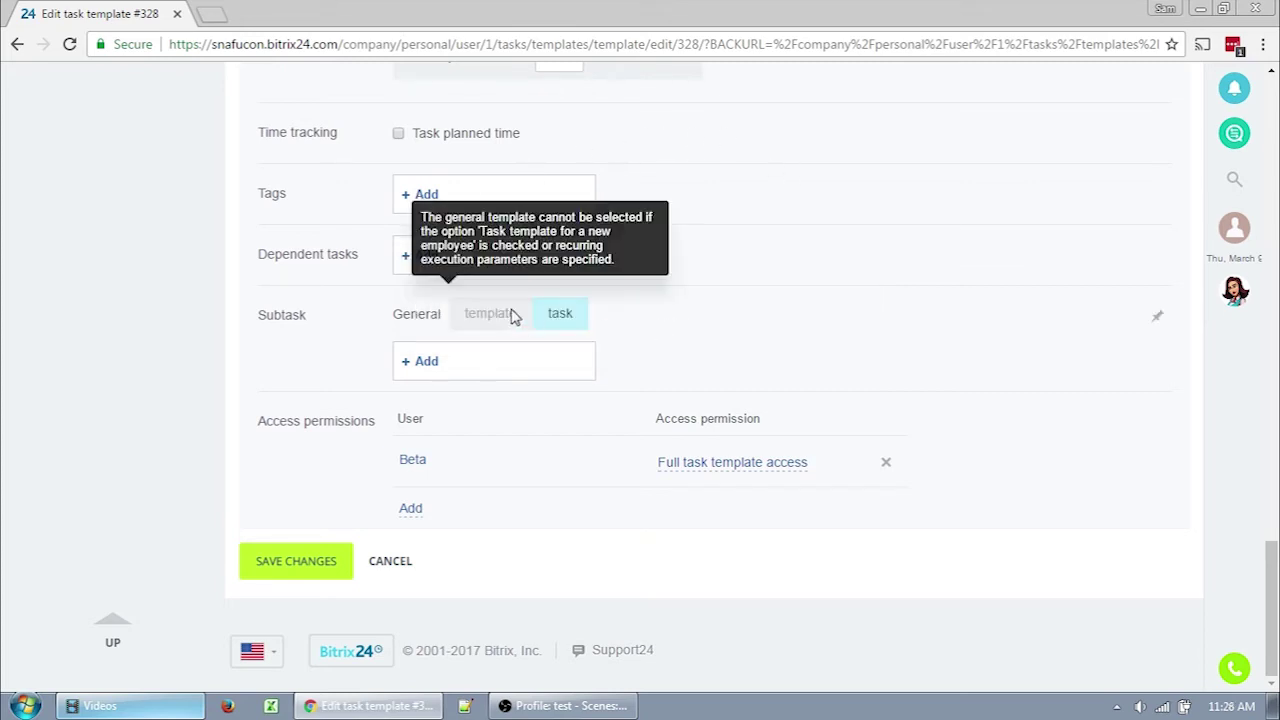
left_click(426, 256)
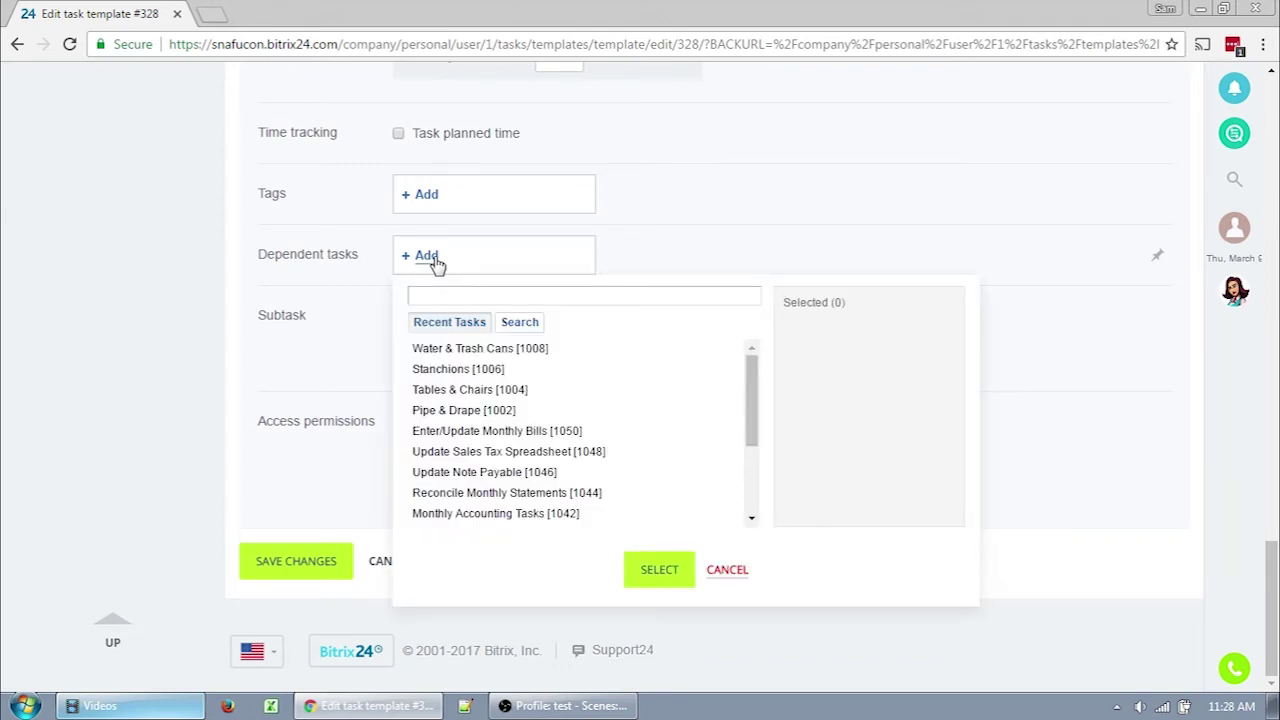
left_click(731, 572)
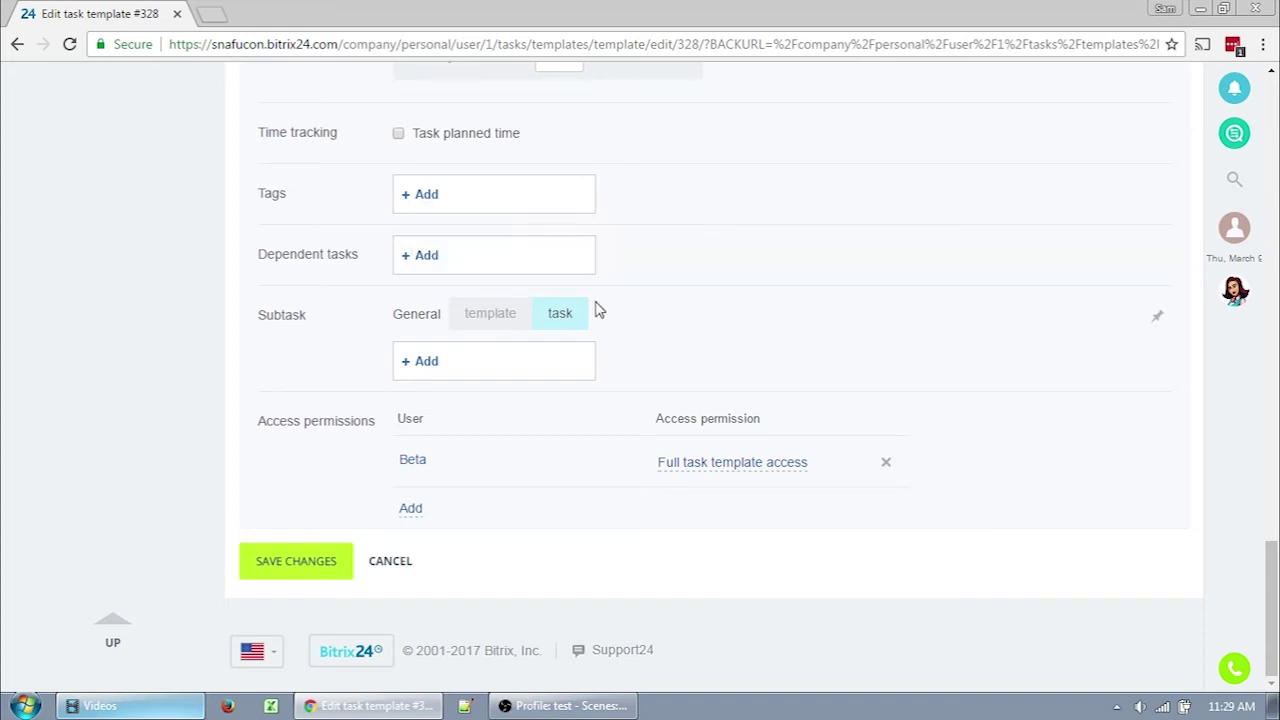
left_click(421, 366)
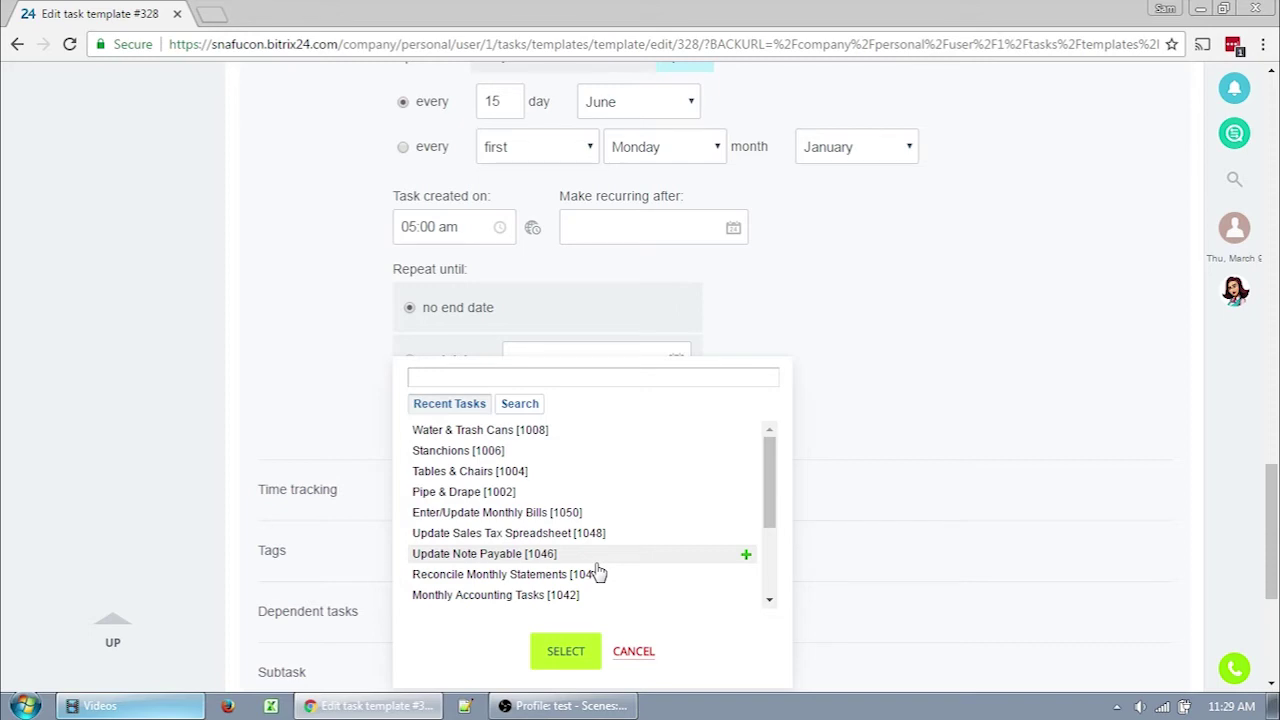
left_click(630, 656)
scroll(530, 592, "down", 4)
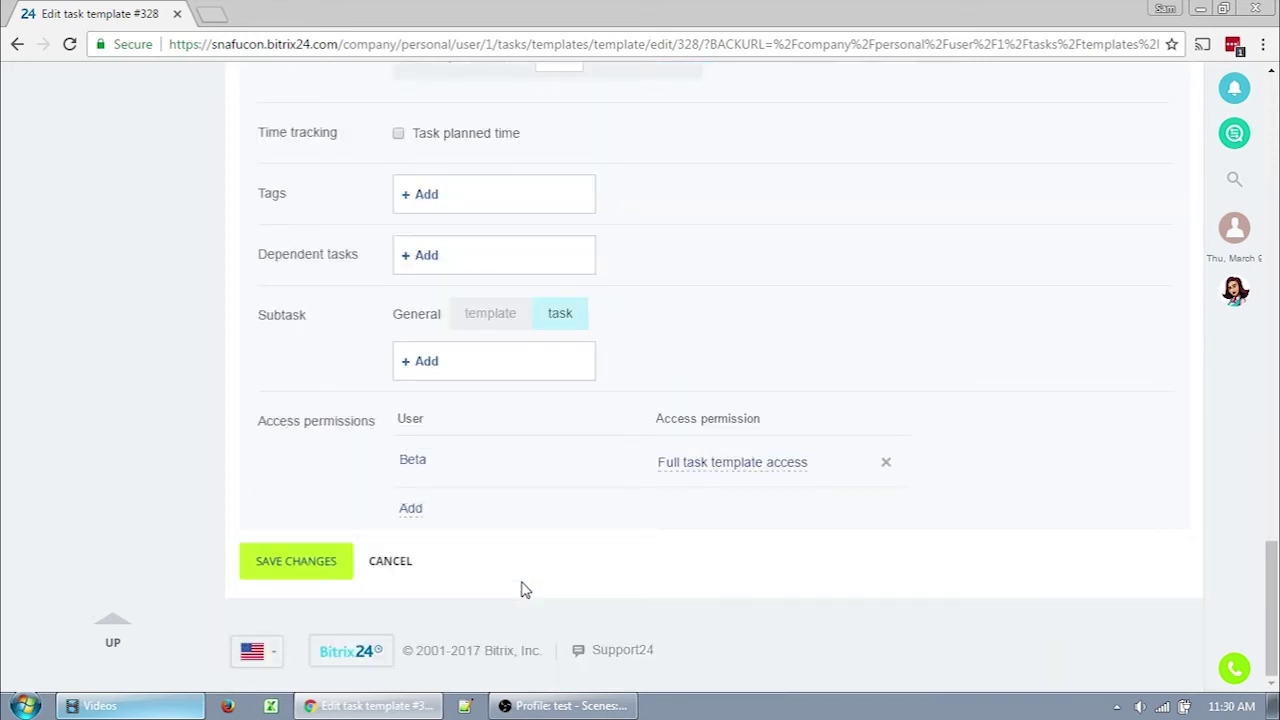
Step: Deactivate task repetition, set the subtask's general type to template and view the templates offered without selecting one
scroll(522, 590, "up", 6)
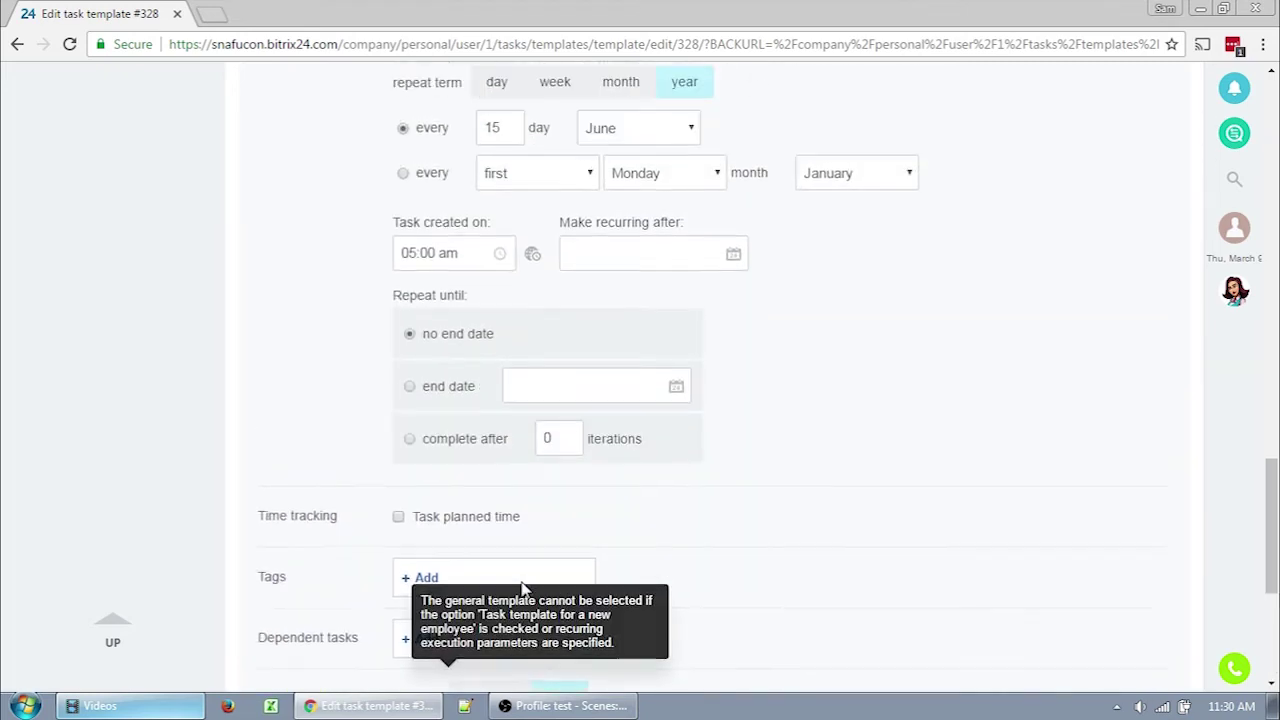
left_click(399, 215)
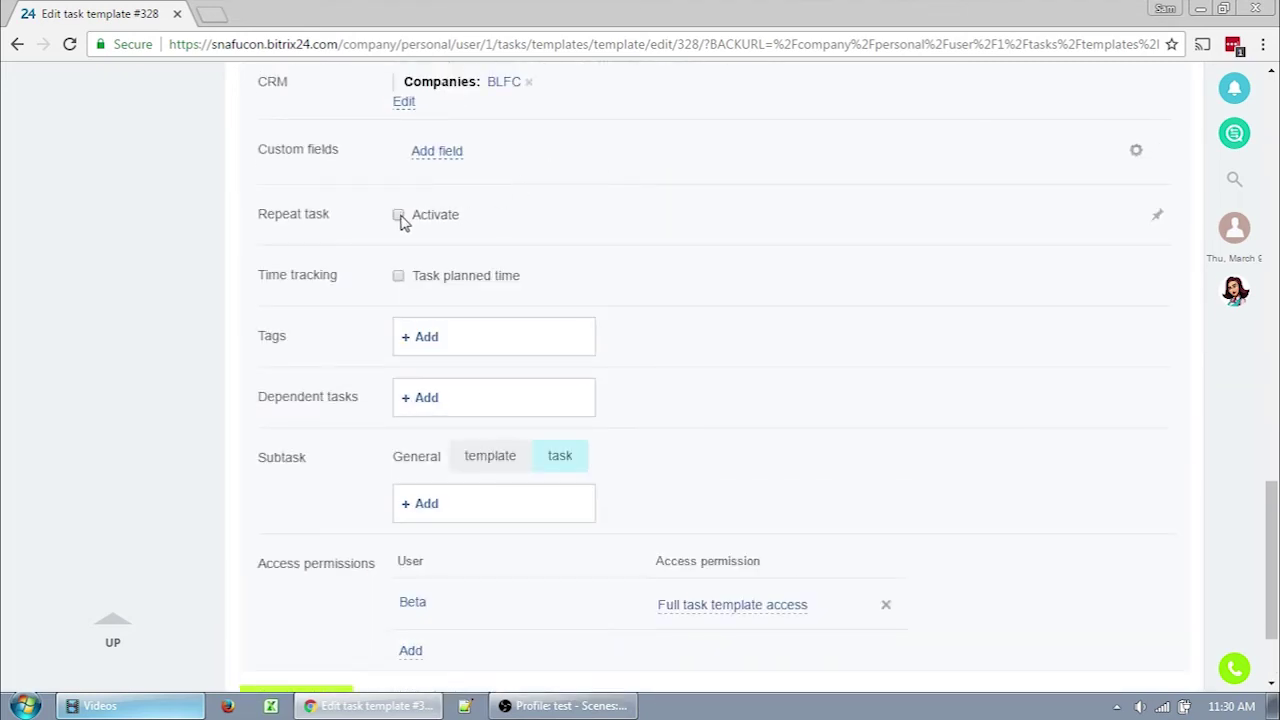
scroll(471, 300, "down", 2)
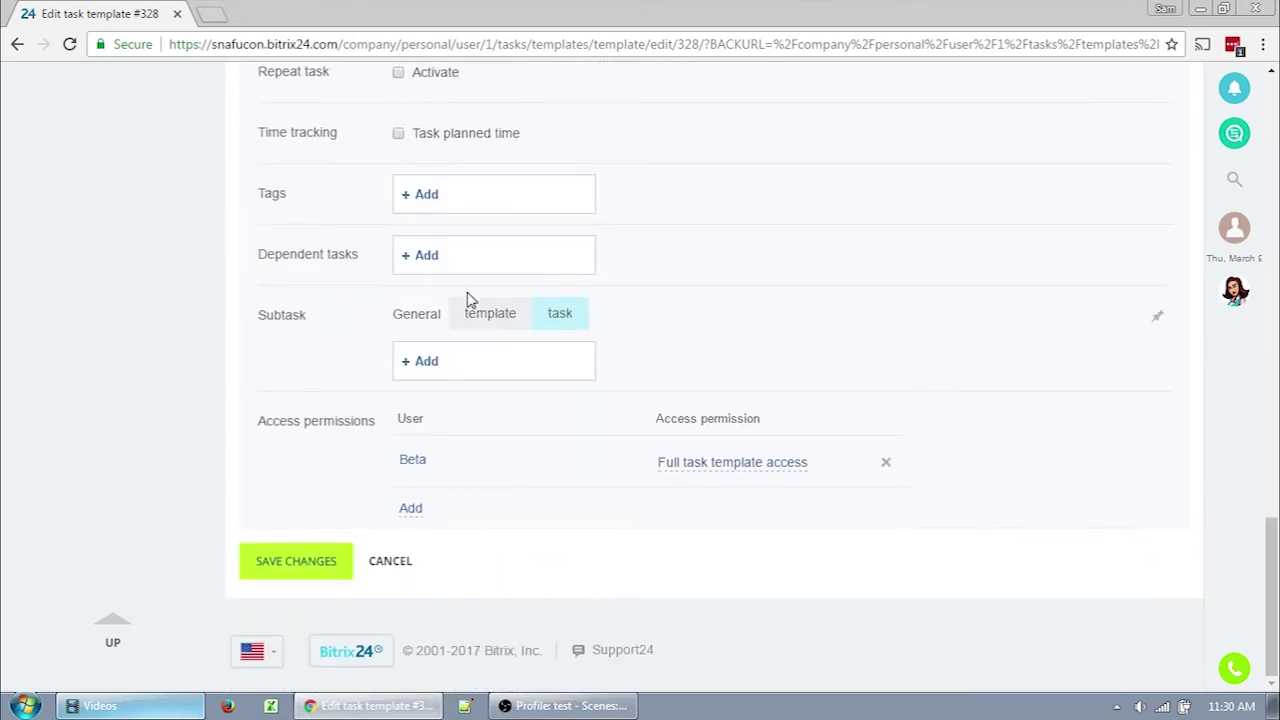
left_click(427, 366)
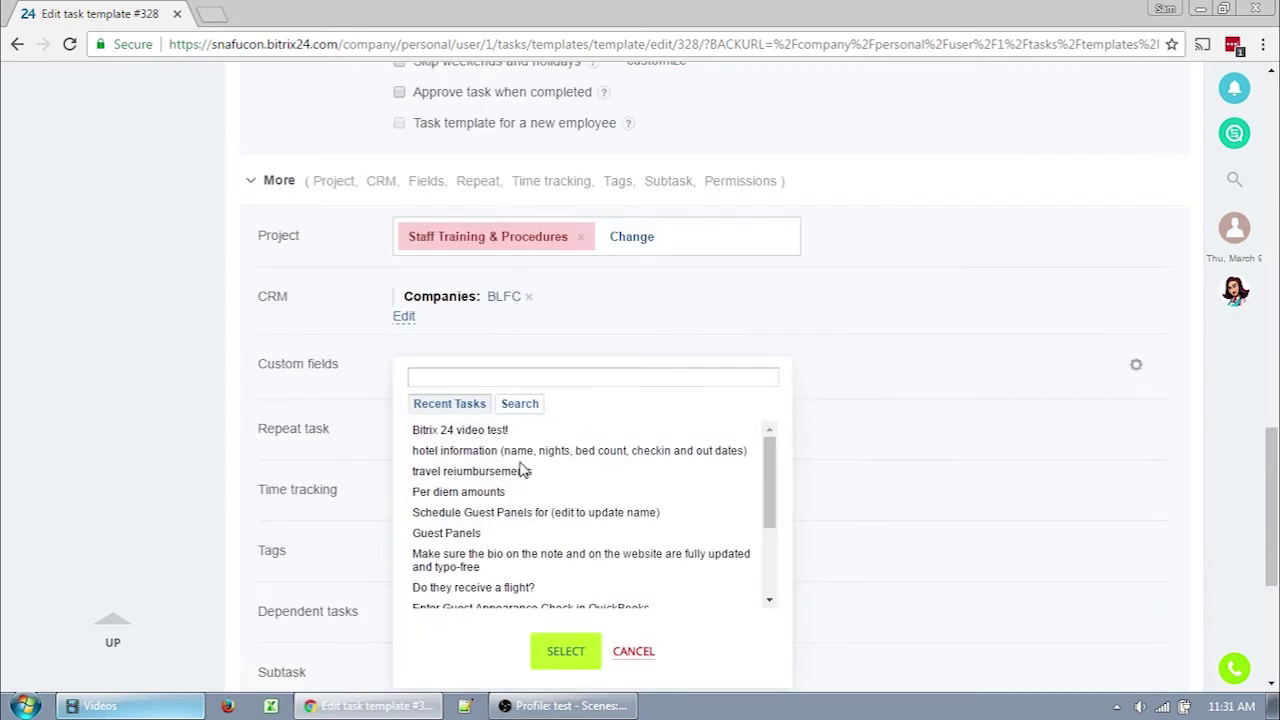
left_click(634, 652)
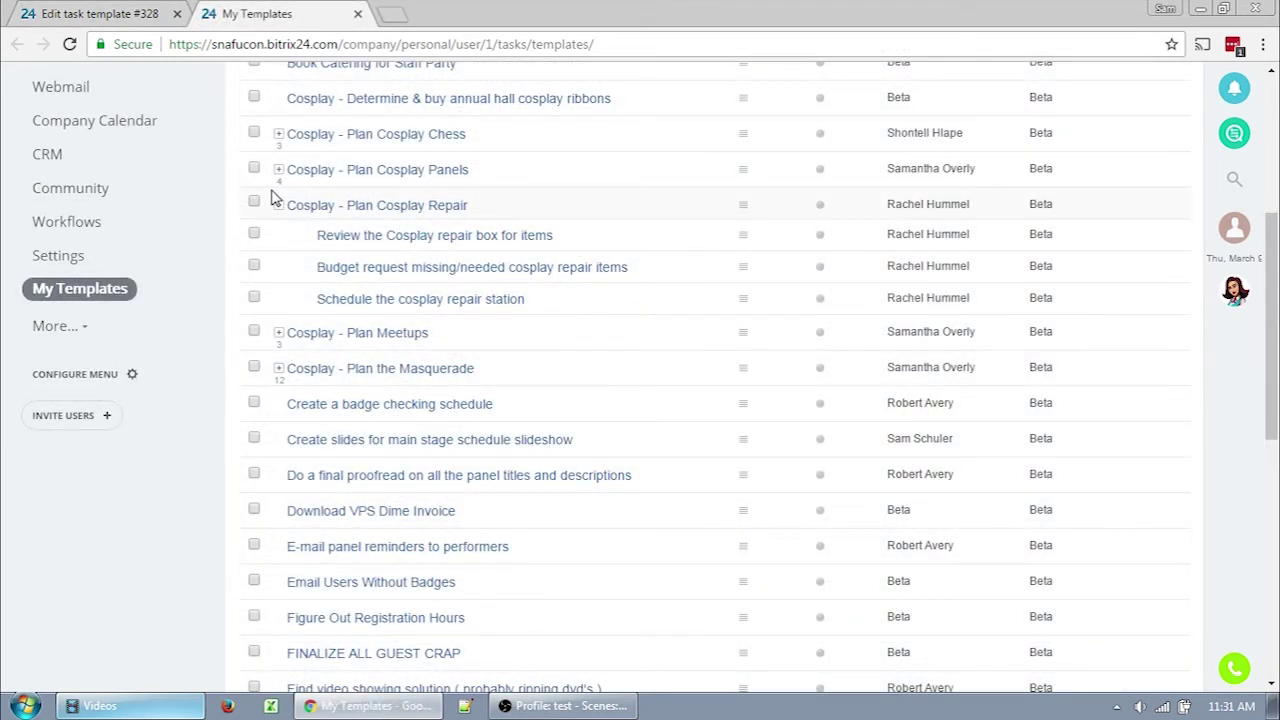
Step: Expand the Cosplay - Plan Cosplay Panels and Cosplay - Plan Cosplay Chess templates in the My Templates list
left_click(279, 169)
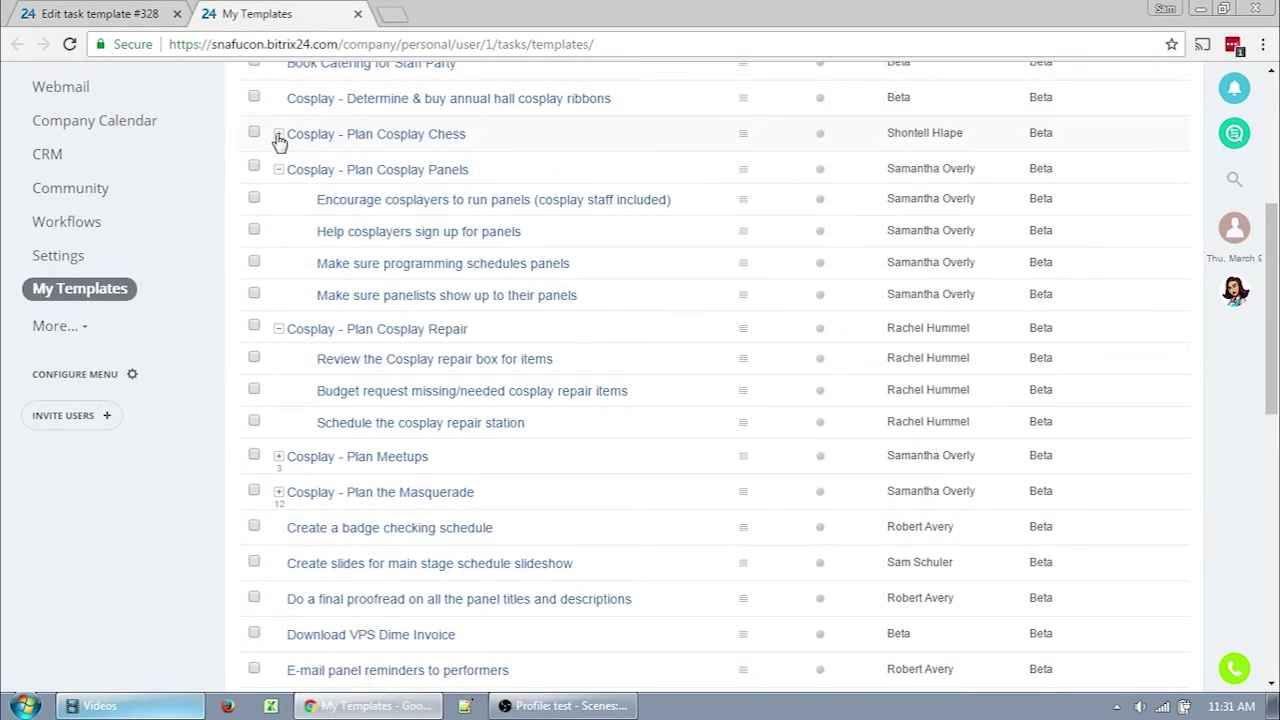
left_click(279, 136)
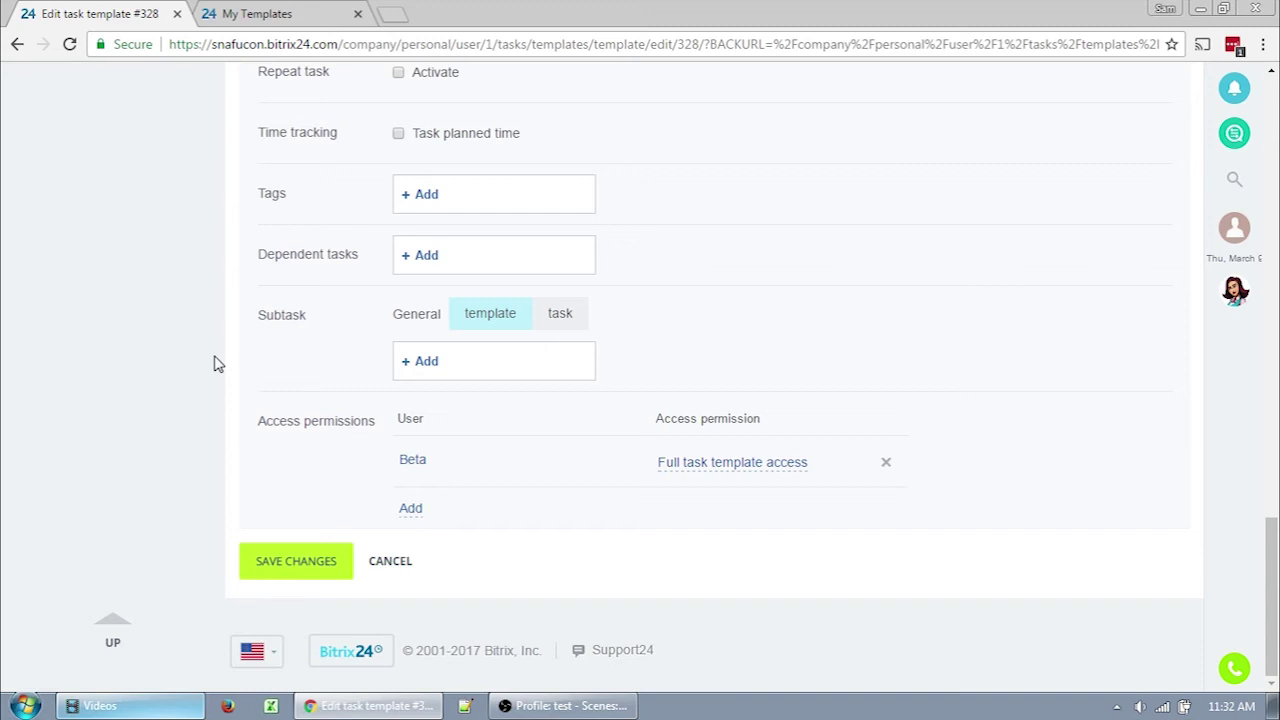
Step: Add another recent user to the access permissions with full task template access and save the template changes
left_click(411, 509)
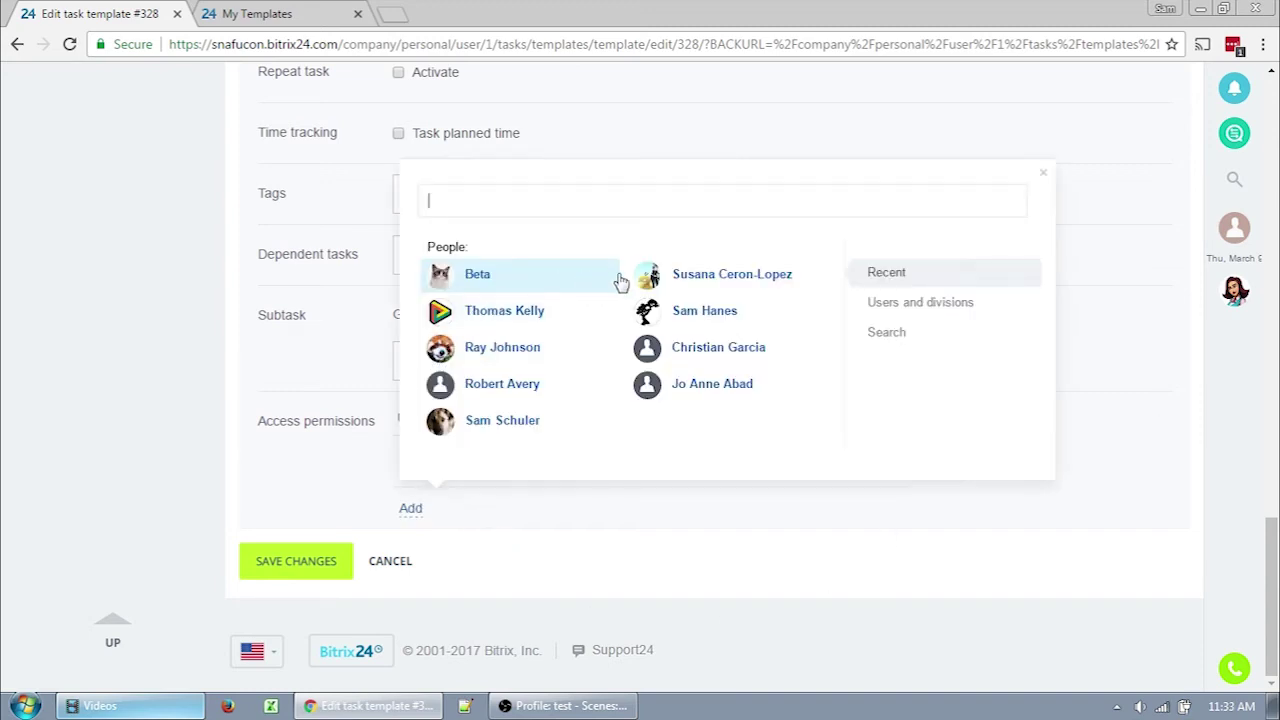
left_click(708, 312)
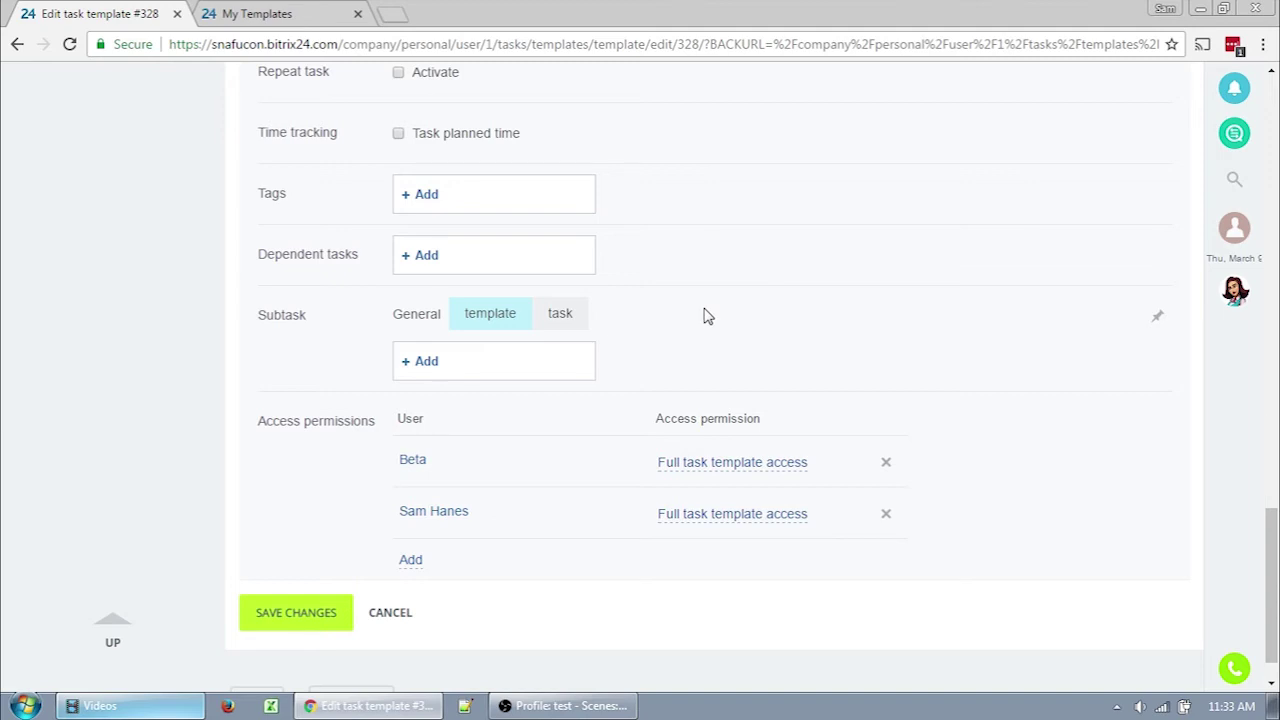
left_click(786, 516)
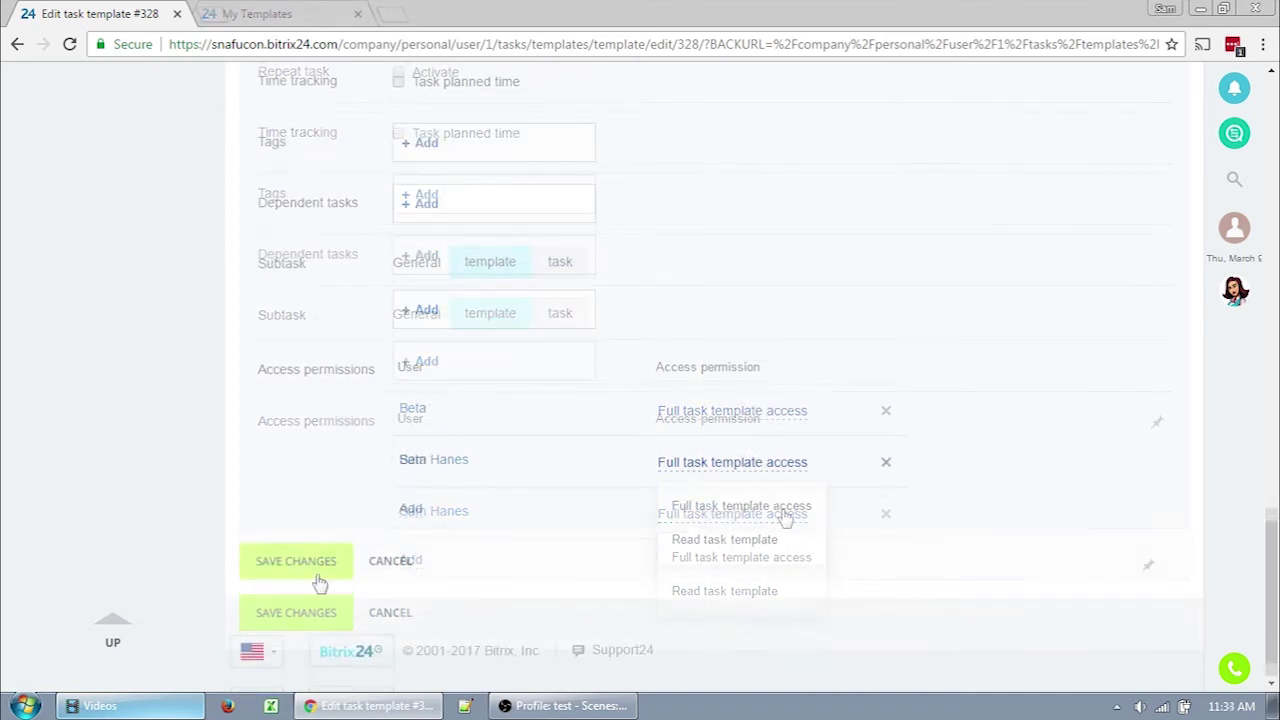
left_click(314, 572)
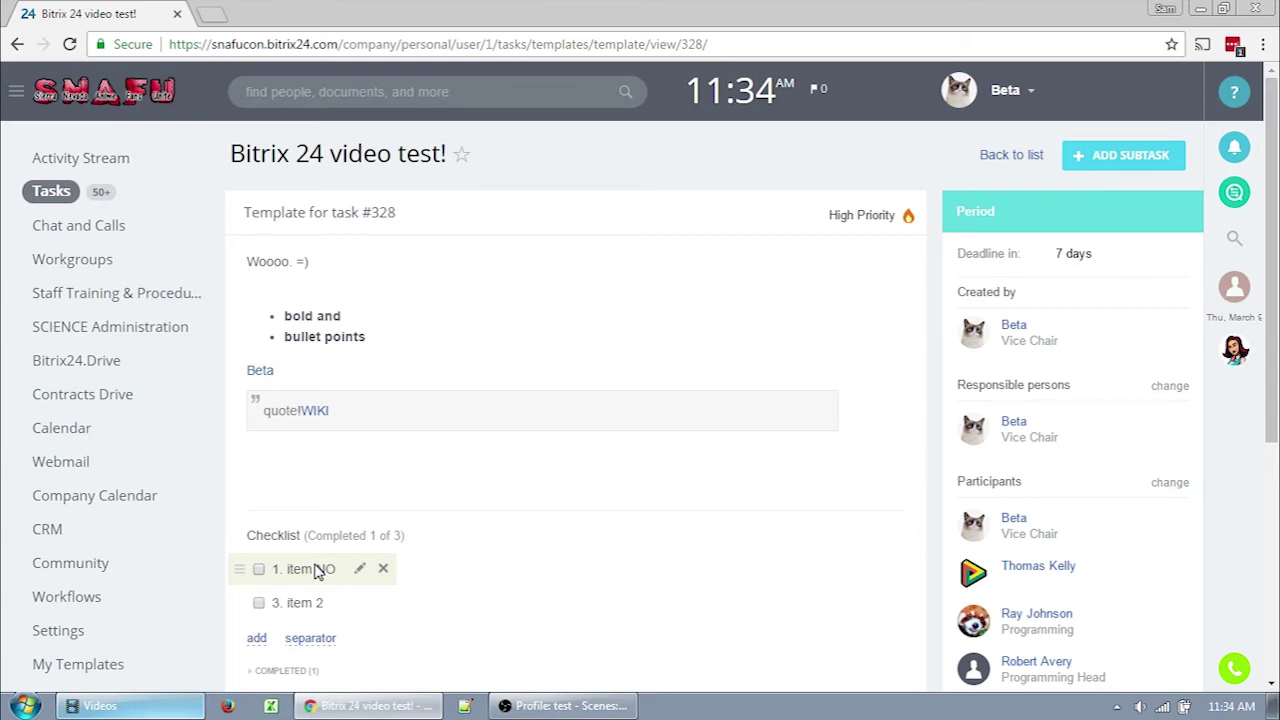
Step: Review the saved template and inspect the form for adding a subtask template to it
scroll(683, 446, "down", 1)
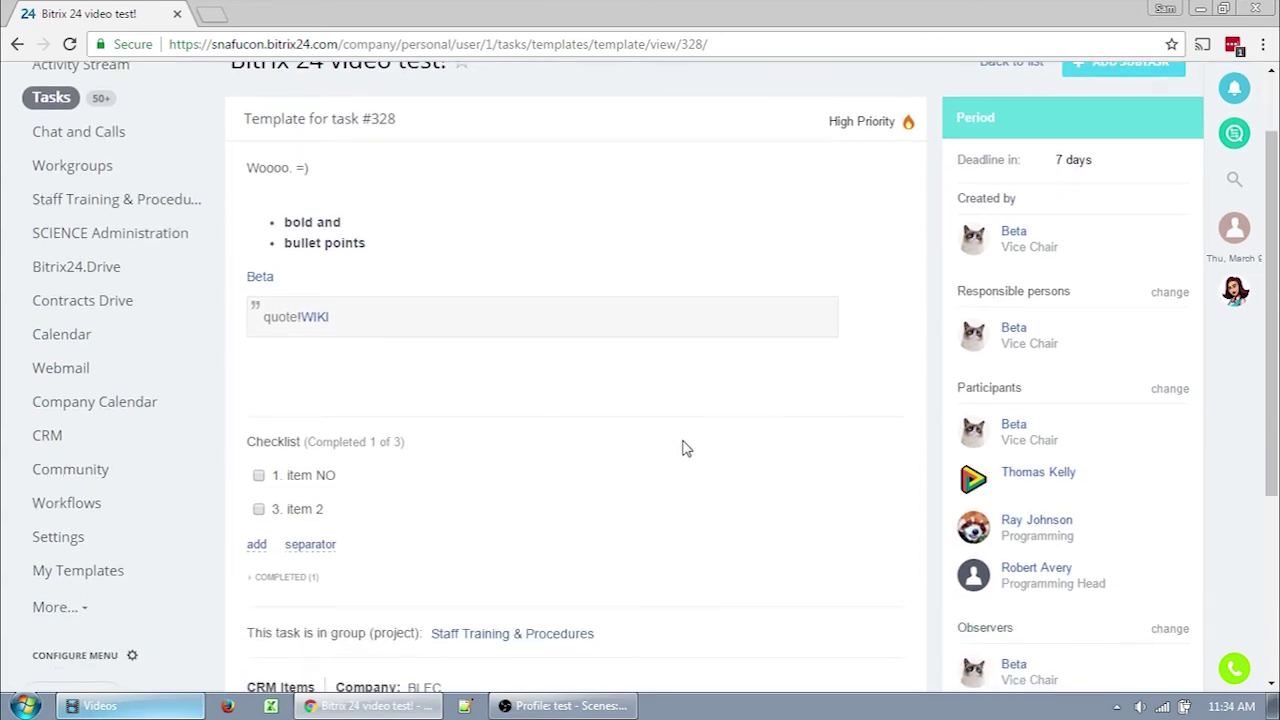
scroll(785, 362, "up", 1)
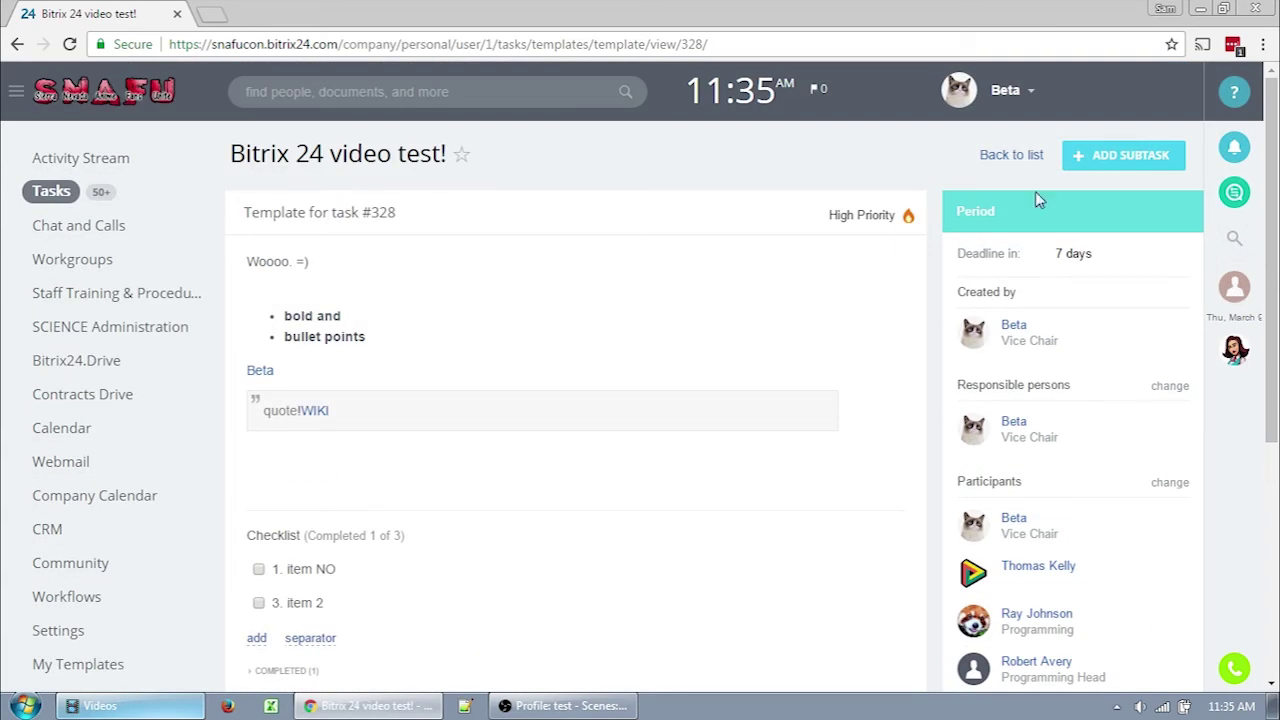
left_click(1116, 170)
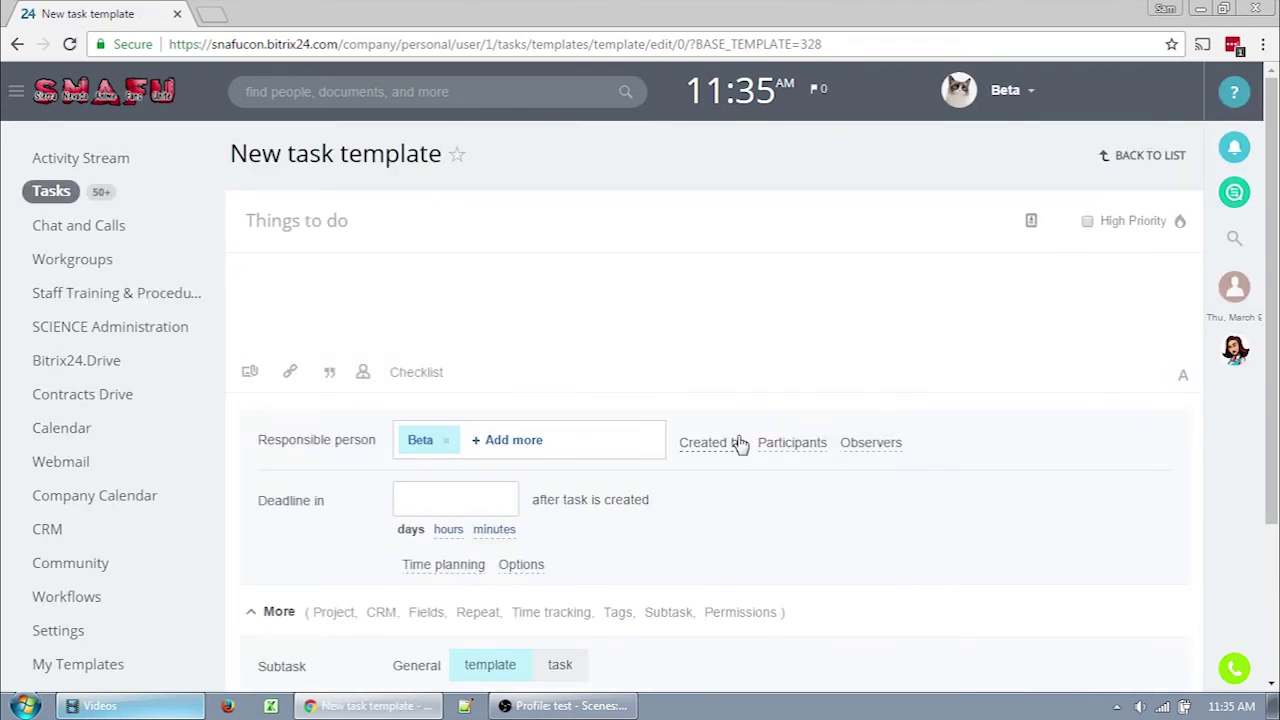
scroll(740, 443, "down", 2)
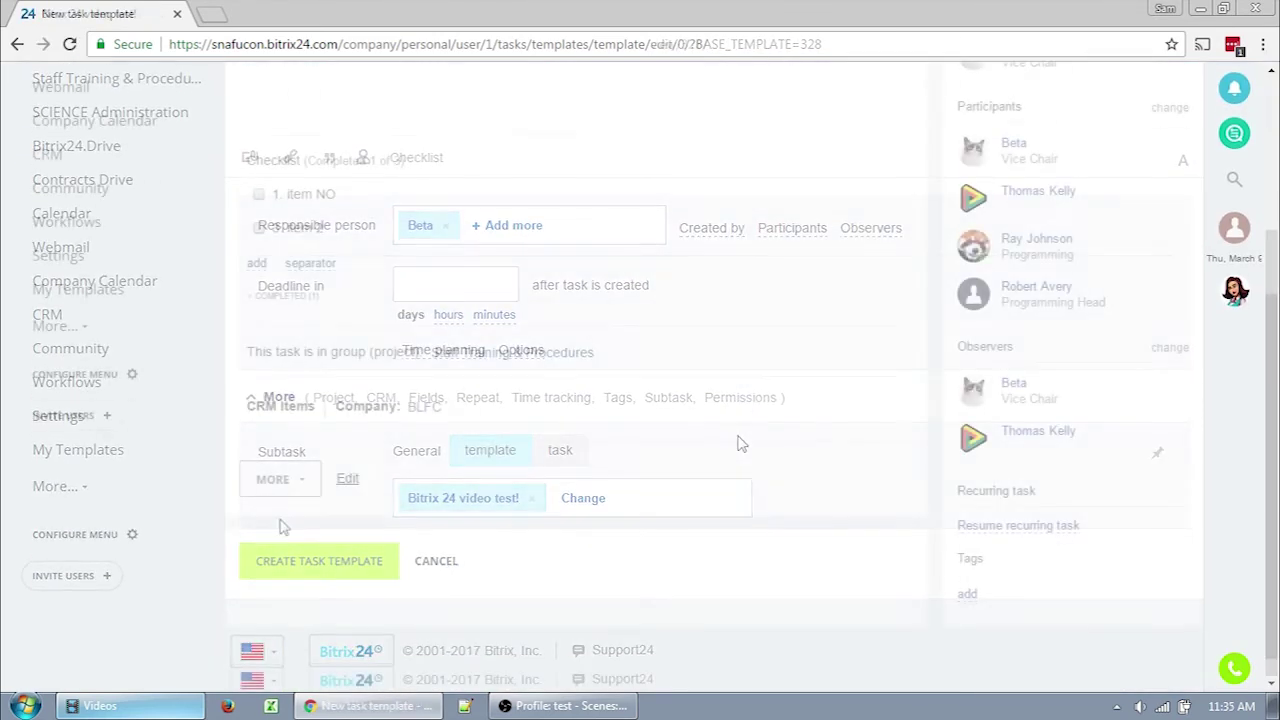
Step: View the additional actions available for the Bitrix 24 video test! template and delete the template
left_click(285, 485)
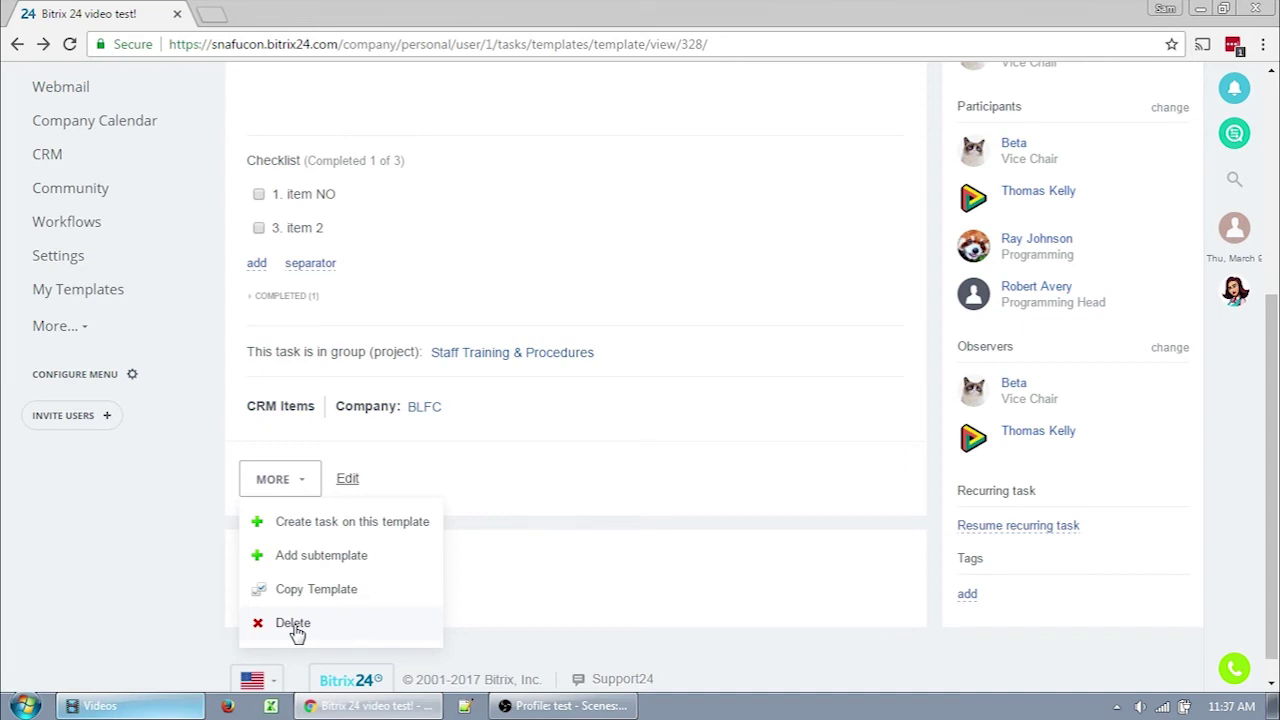
scroll(905, 274, "up", 4)
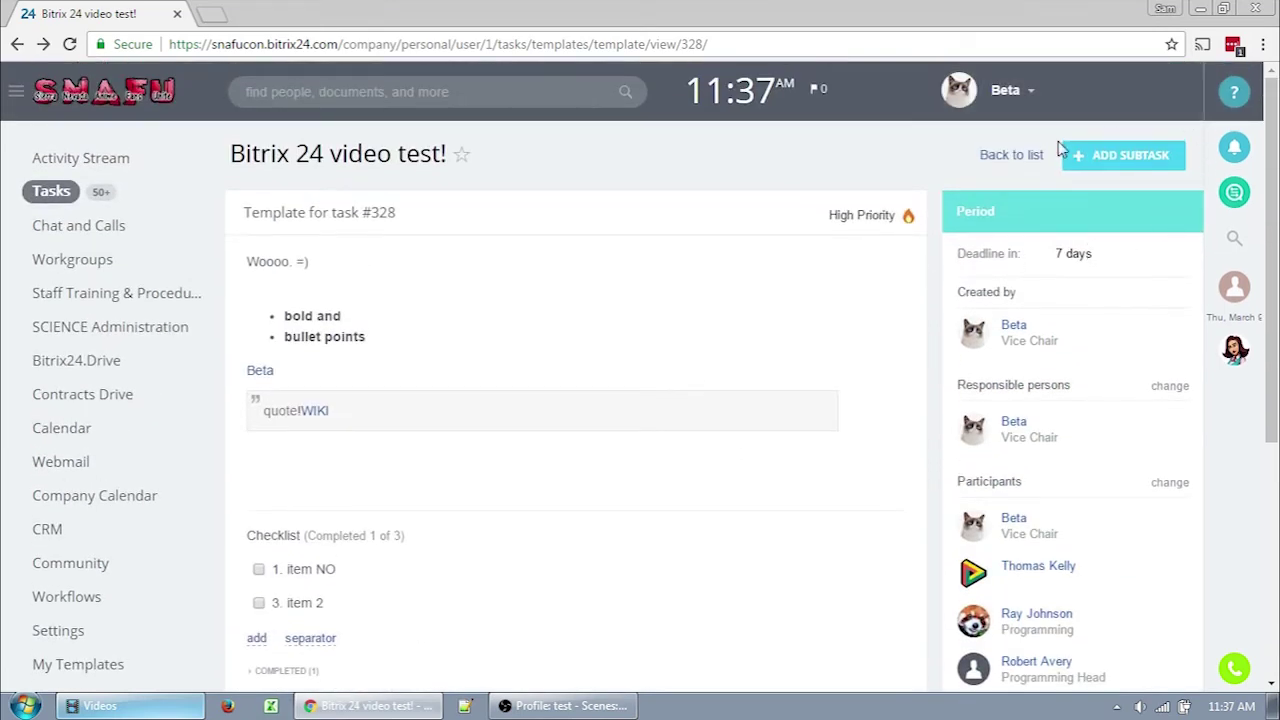
scroll(731, 500, "down", 4)
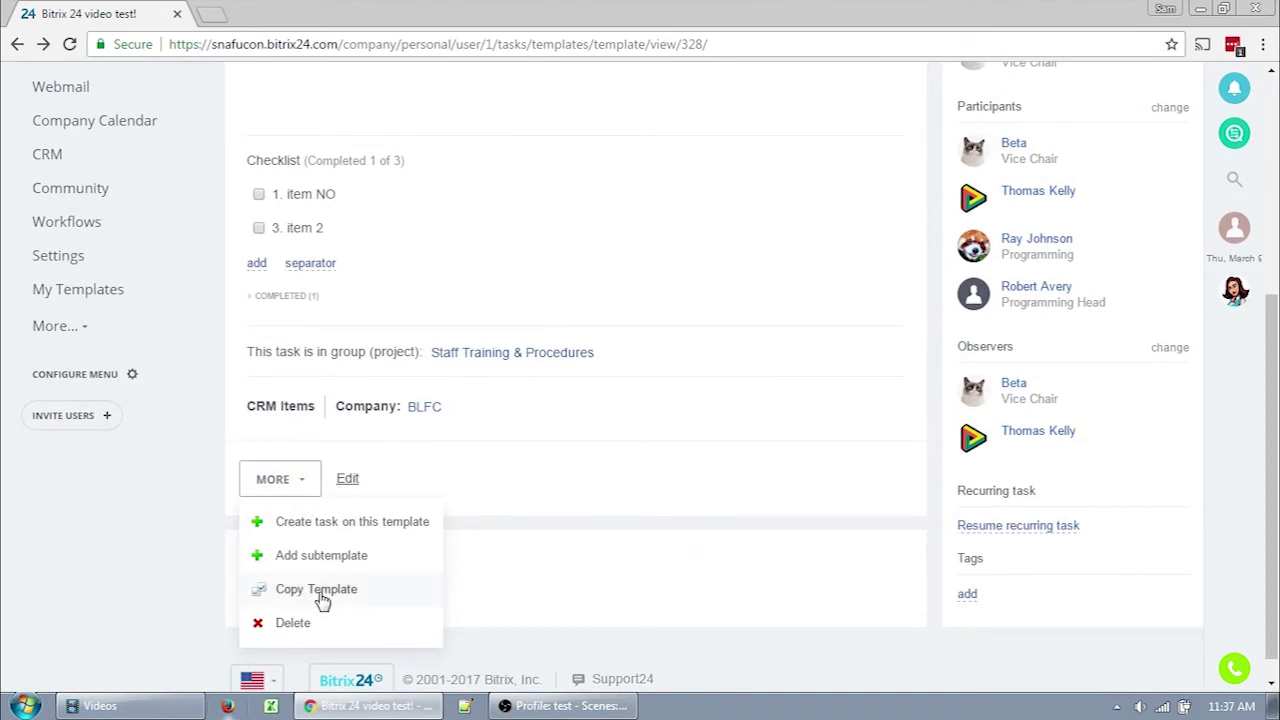
left_click(287, 625)
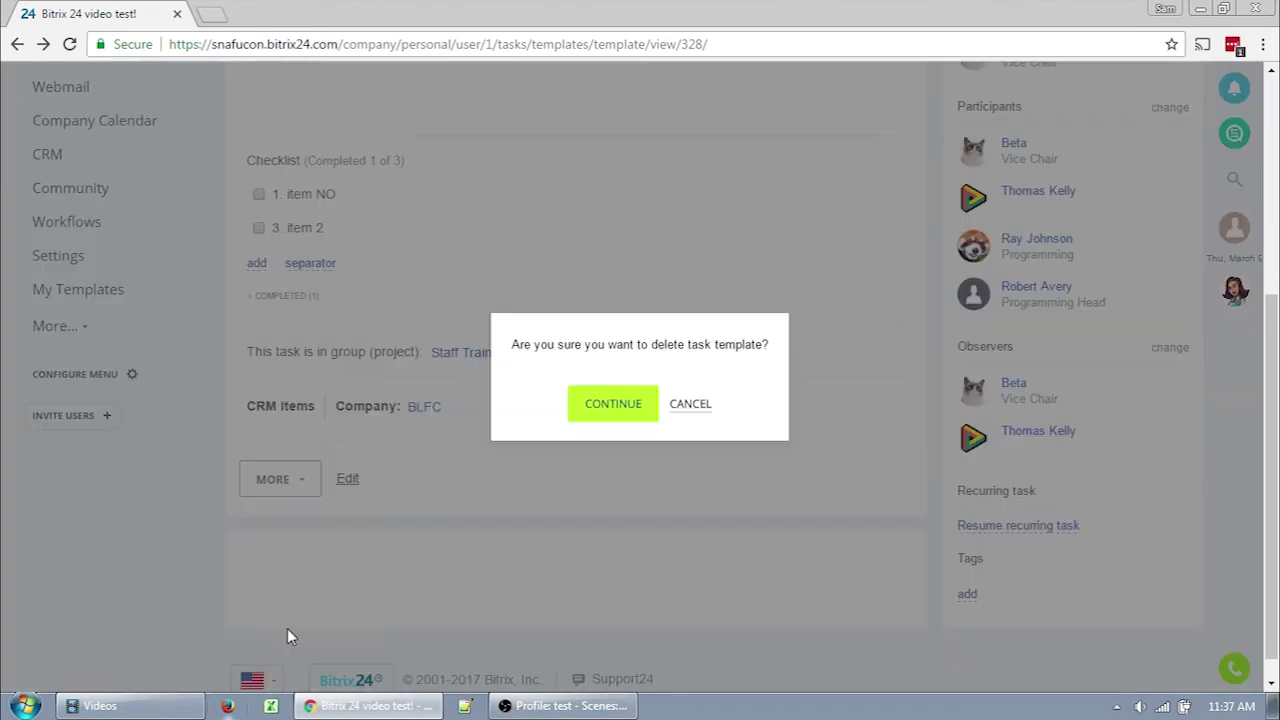
left_click(630, 402)
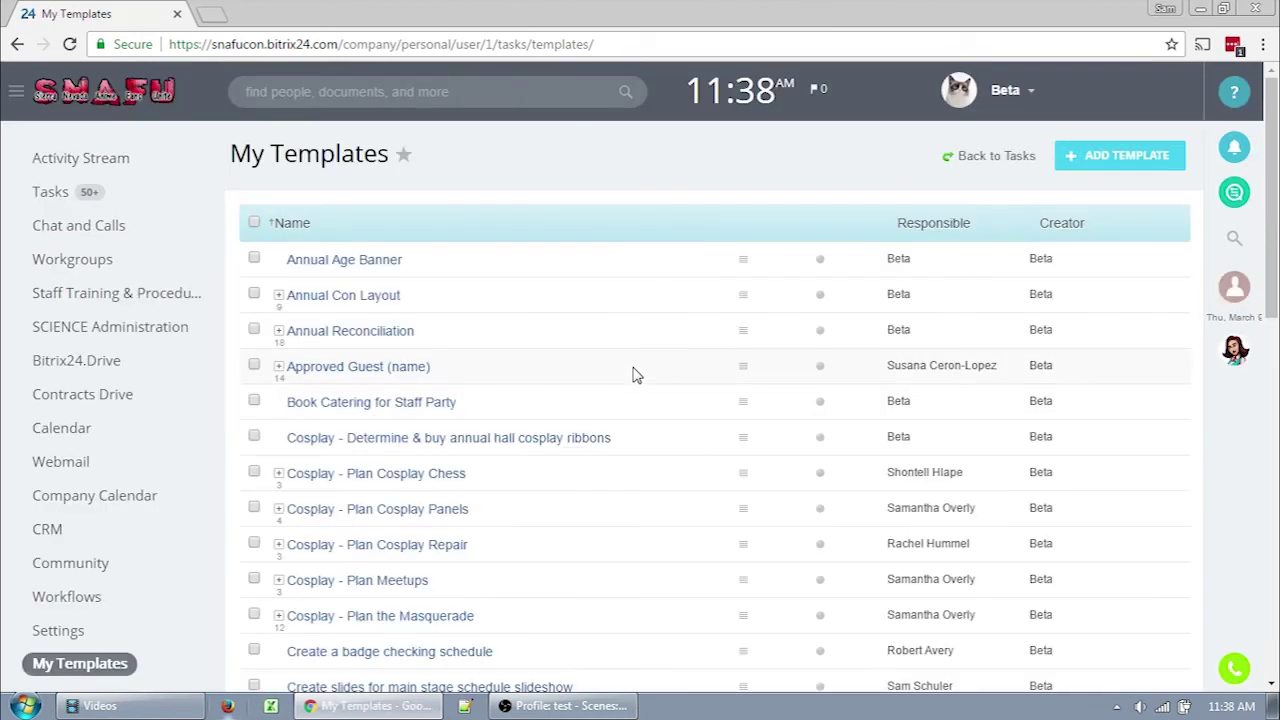
Step: Start a new task in the Tasks section and mark it as High Priority
left_click(86, 193)
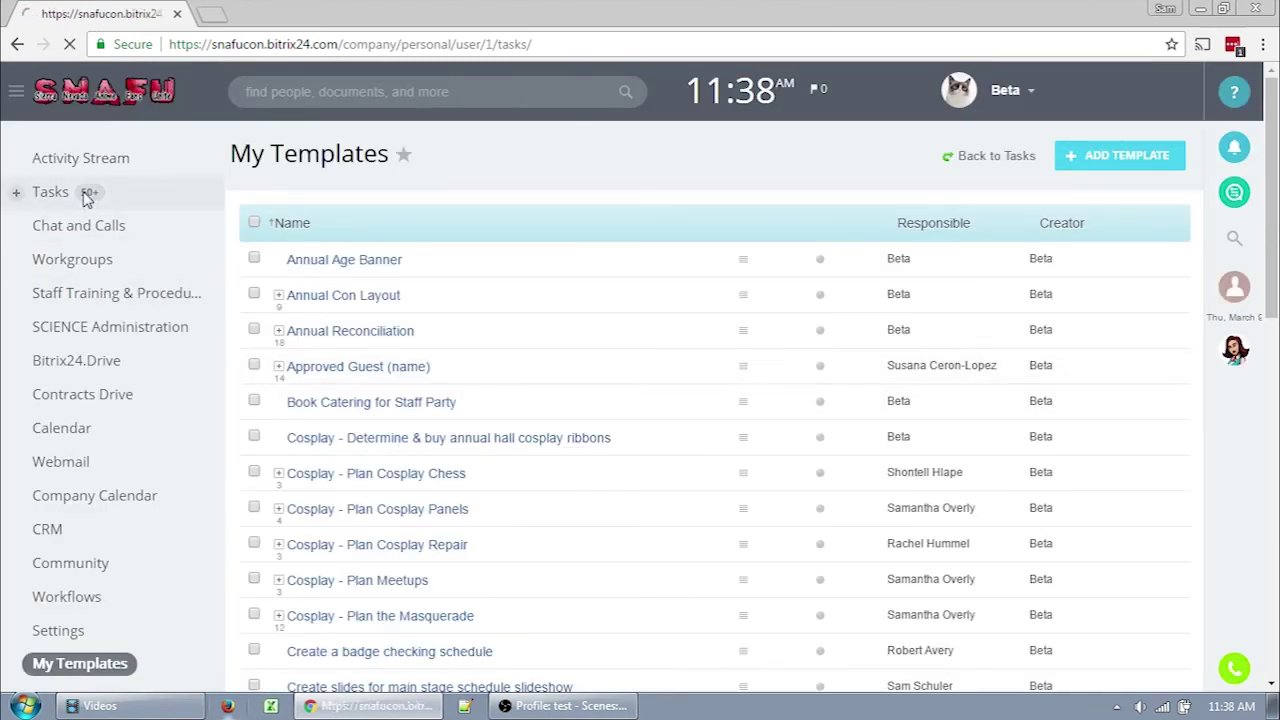
left_click(1178, 210)
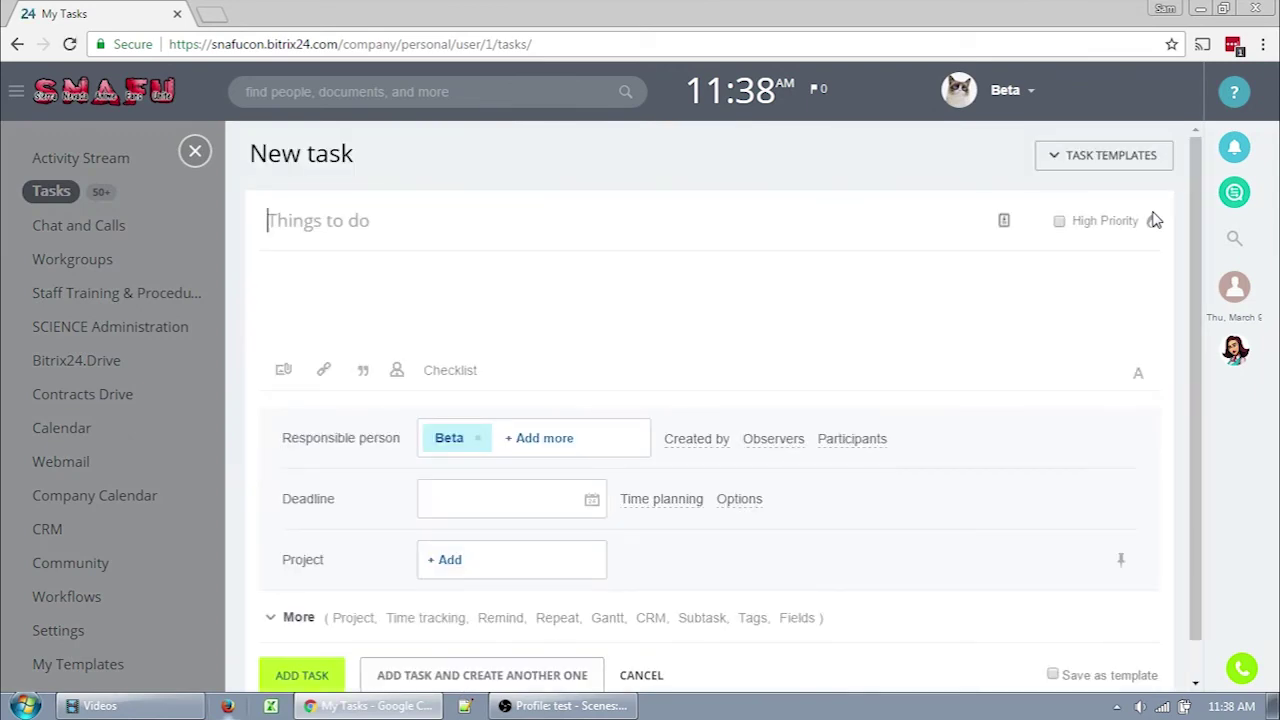
left_click(469, 294)
left_click(1059, 222)
Step: Show the new task's checklist and its file attachment options
left_click(443, 374)
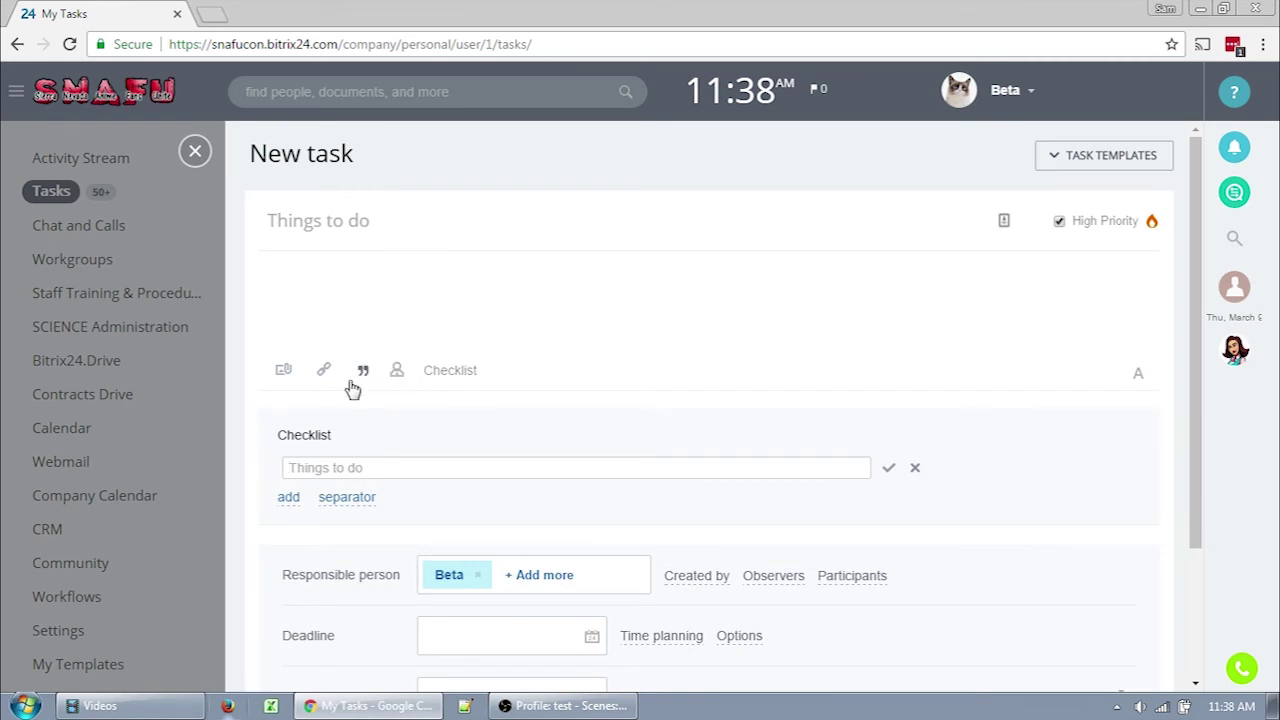
left_click(285, 380)
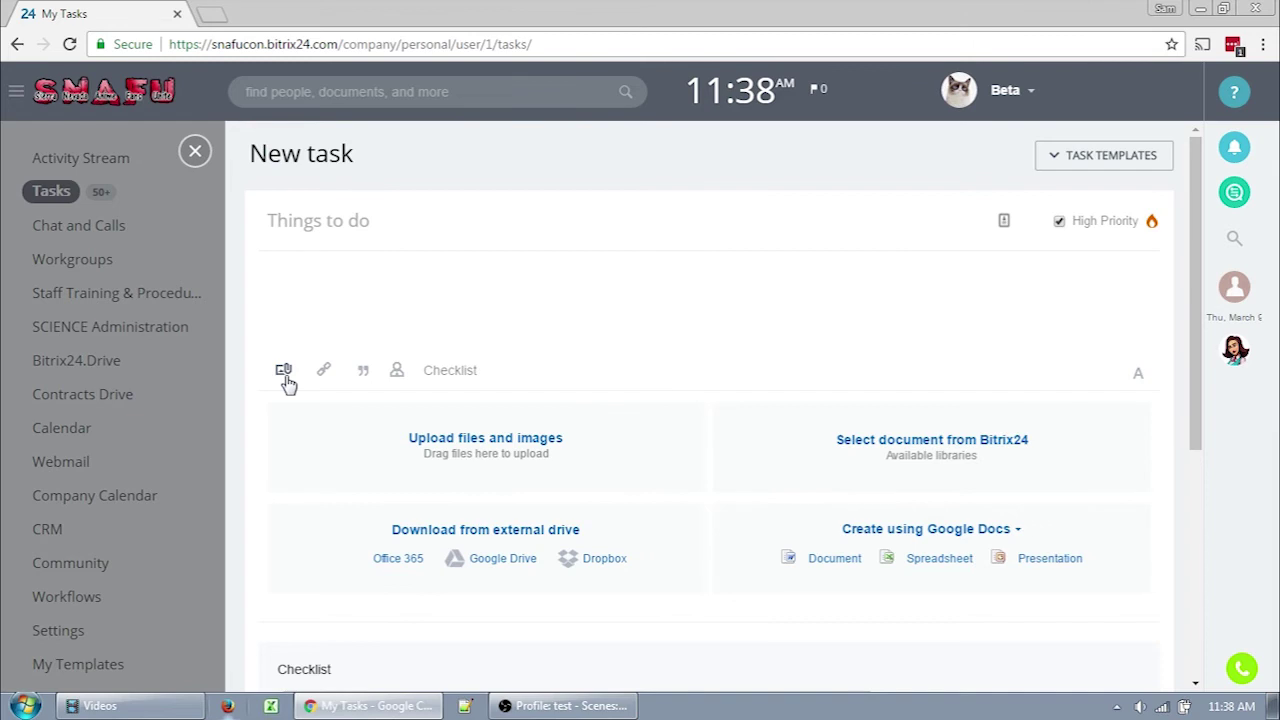
Step: Show the Created by, Observers and Participants fields for the new task
scroll(286, 380, "down", 1)
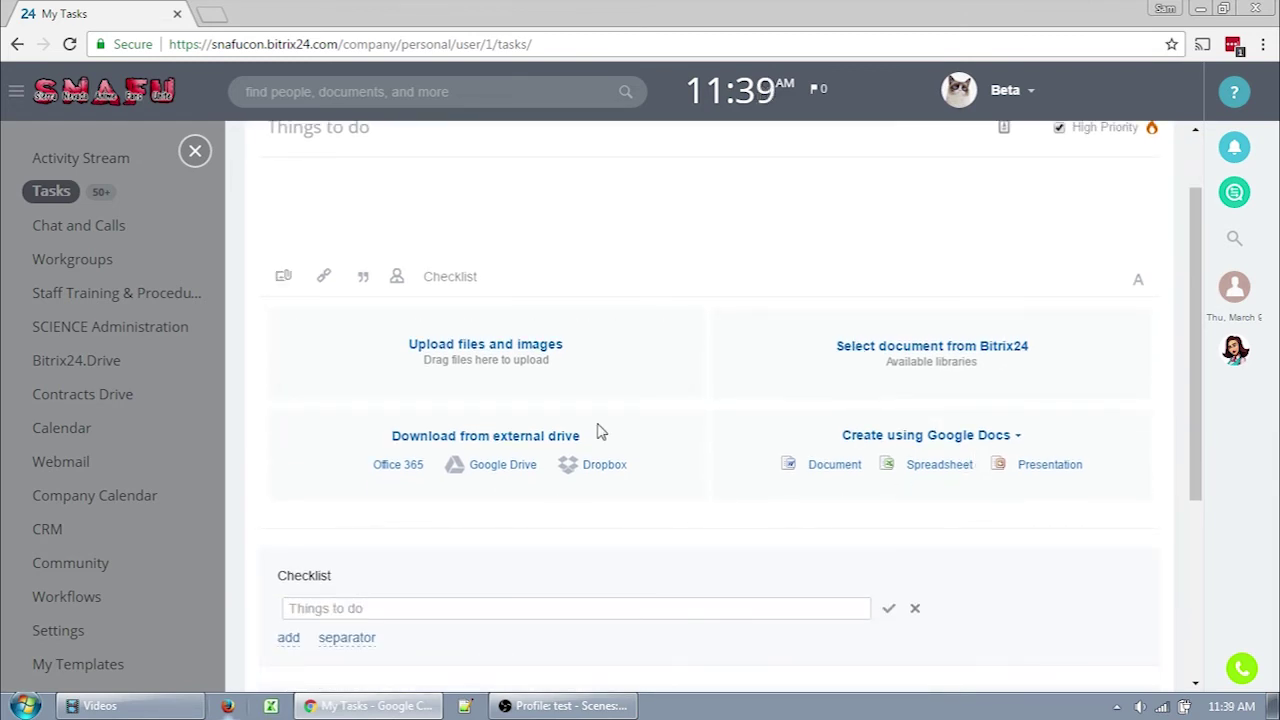
scroll(560, 490, "down", 3)
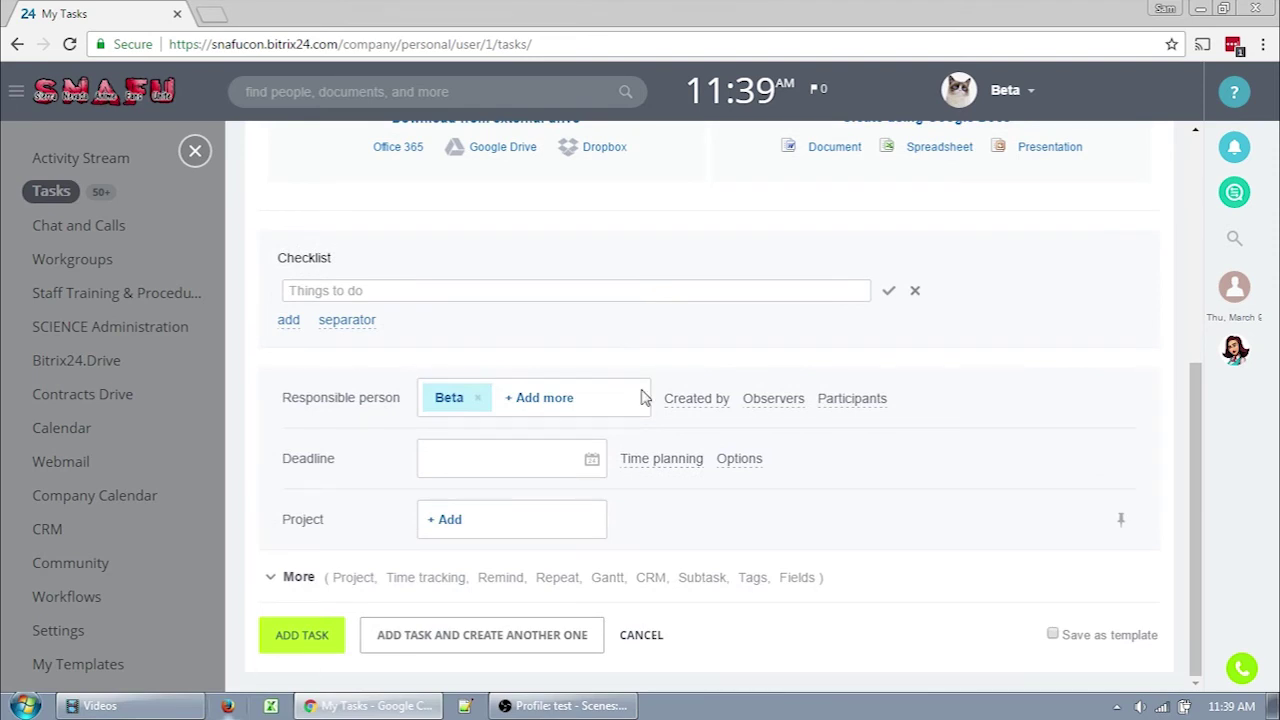
left_click(718, 400)
left_click(757, 404)
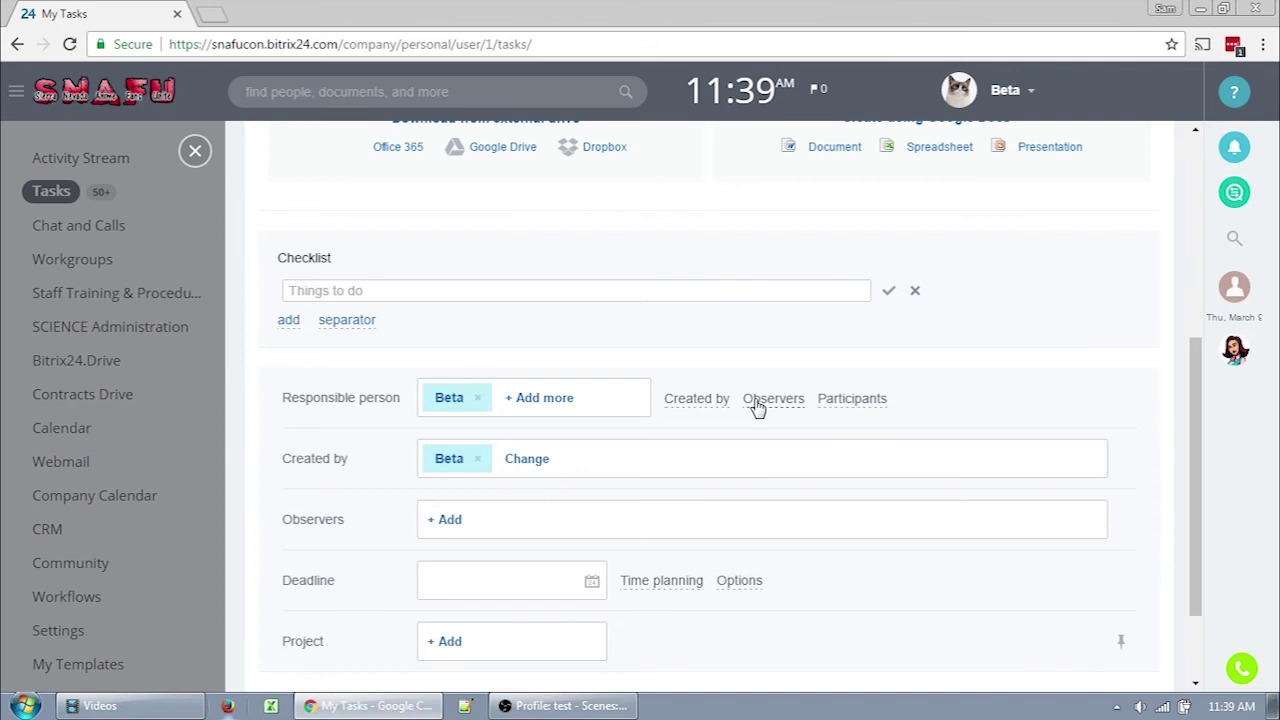
left_click(863, 412)
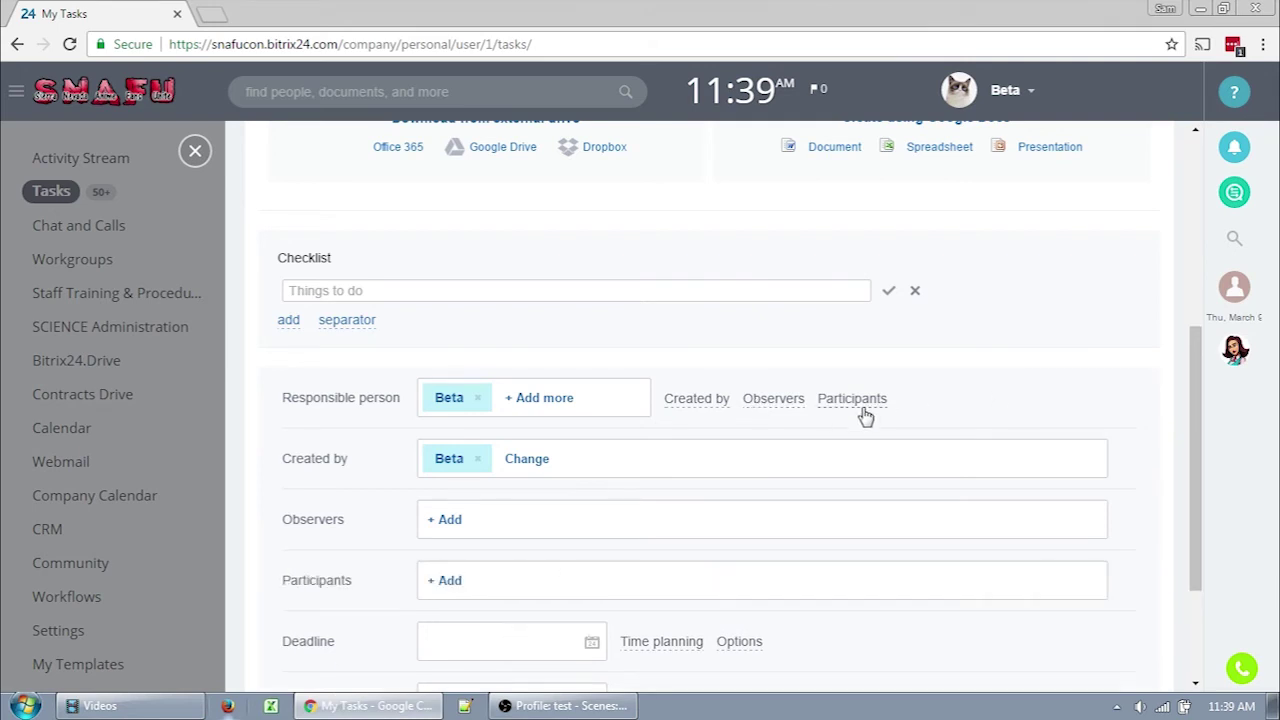
Step: Set the new task's deadline to 04/28/2017 07:00 pm
scroll(870, 415, "down", 2)
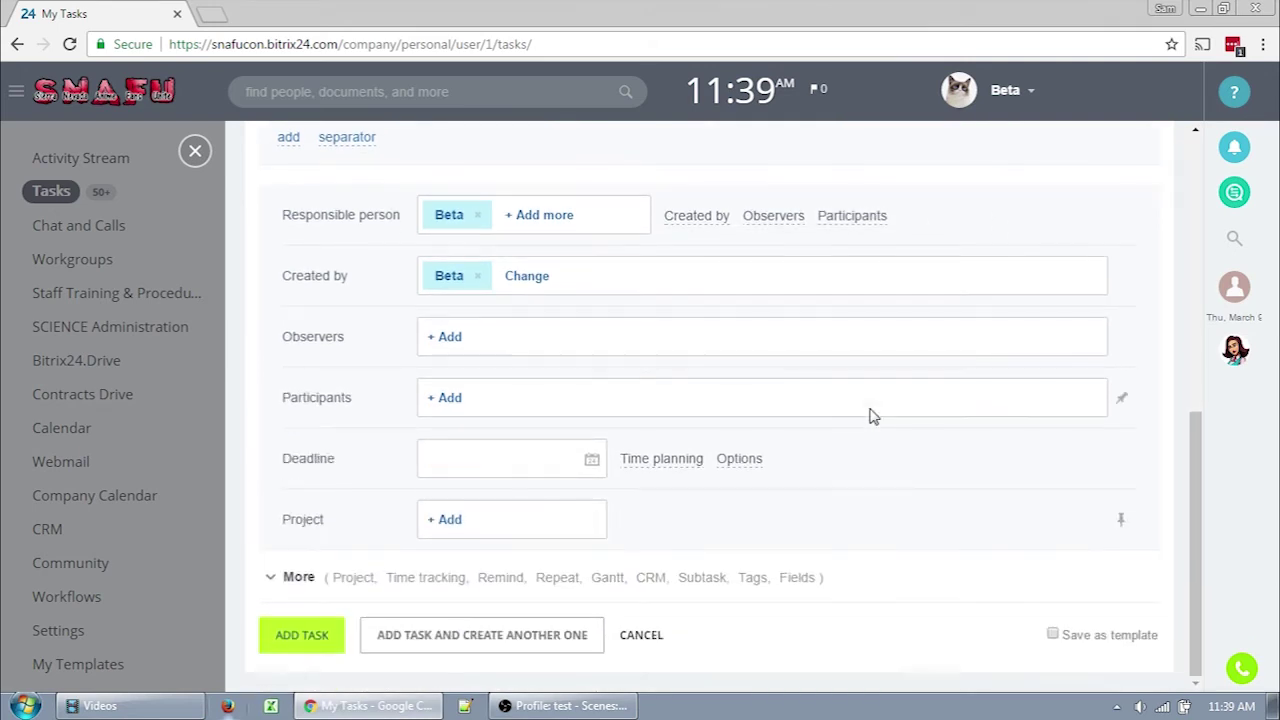
left_click(463, 478)
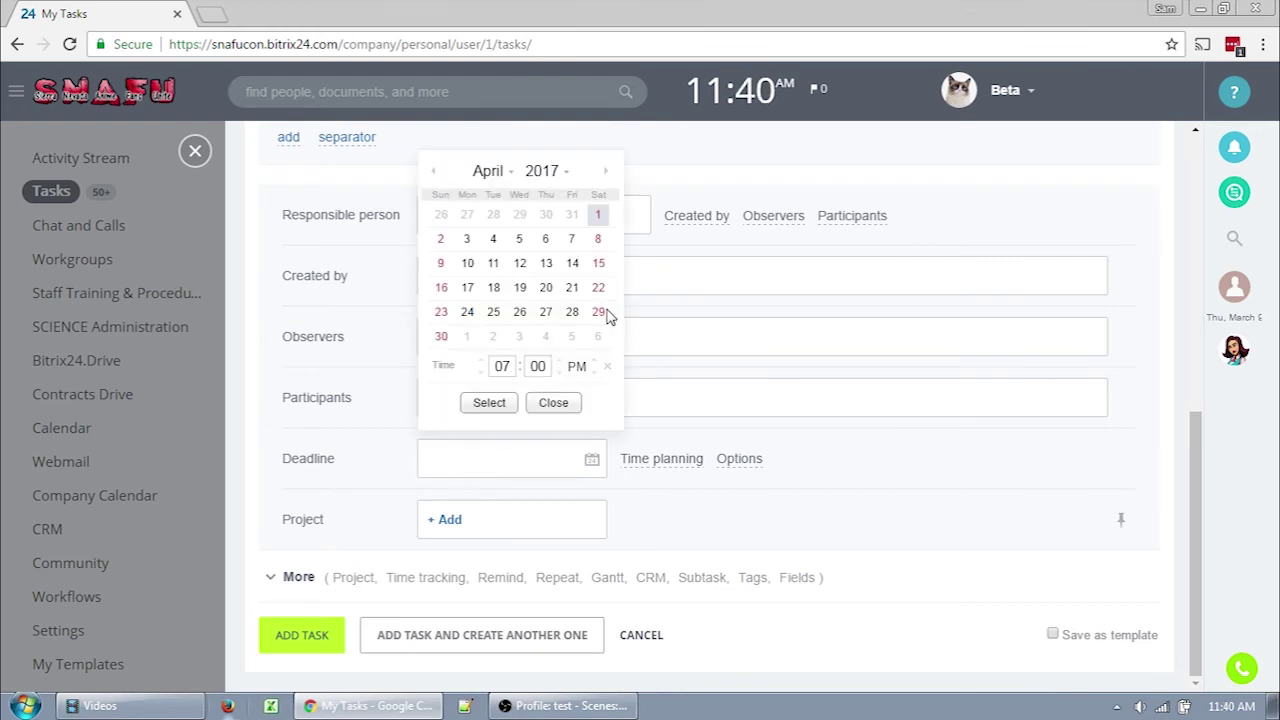
left_click(574, 313)
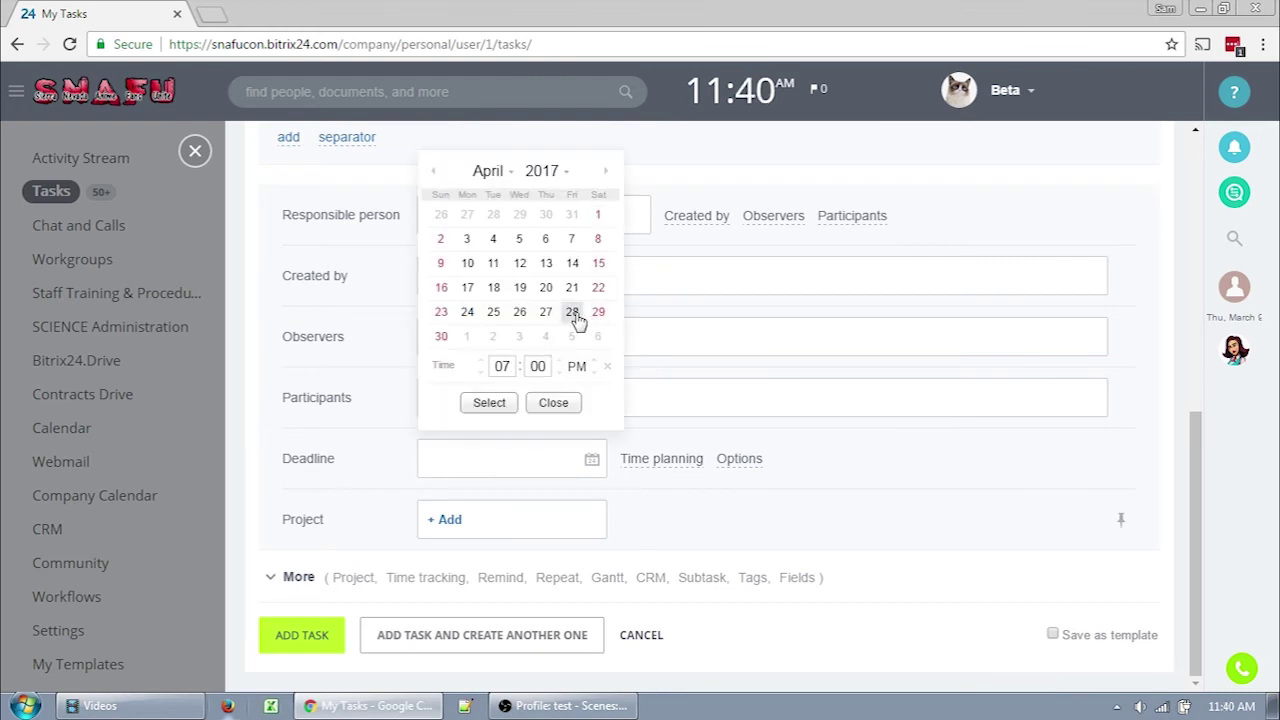
left_click(503, 408)
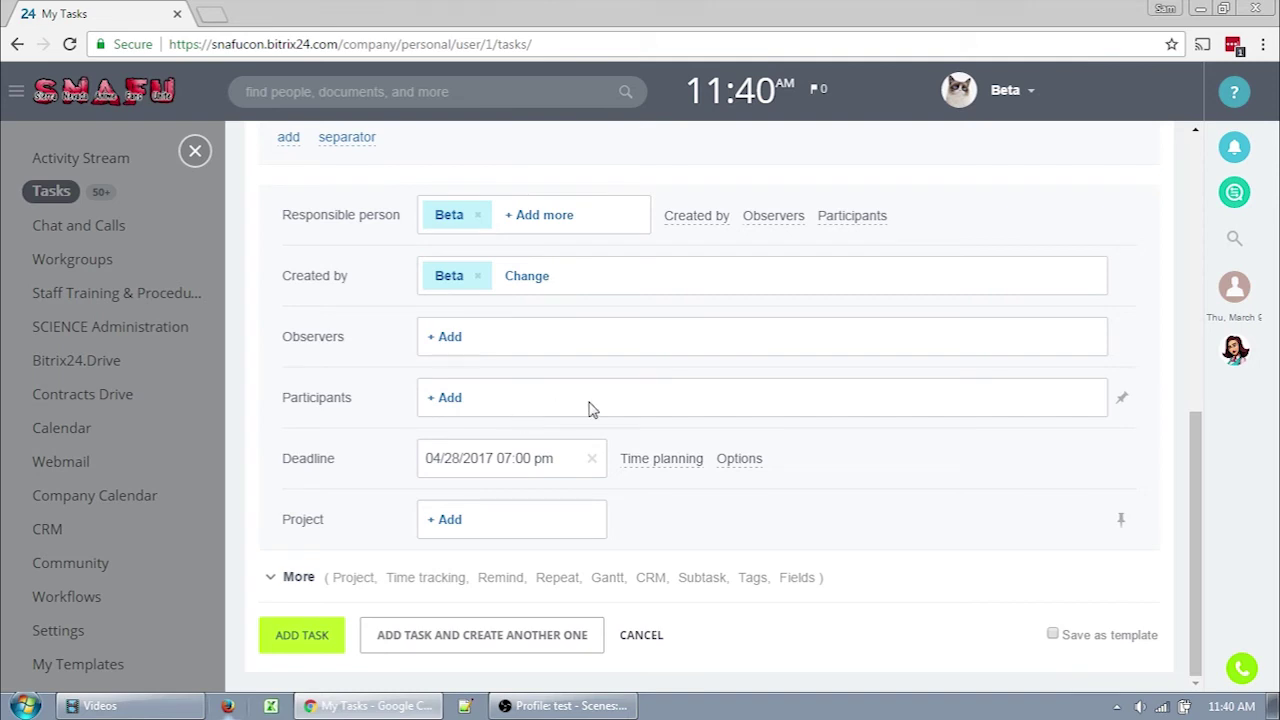
Step: Expand the time planning fields and the additional deadline options of the new task
left_click(686, 462)
scroll(686, 462, "down", 2)
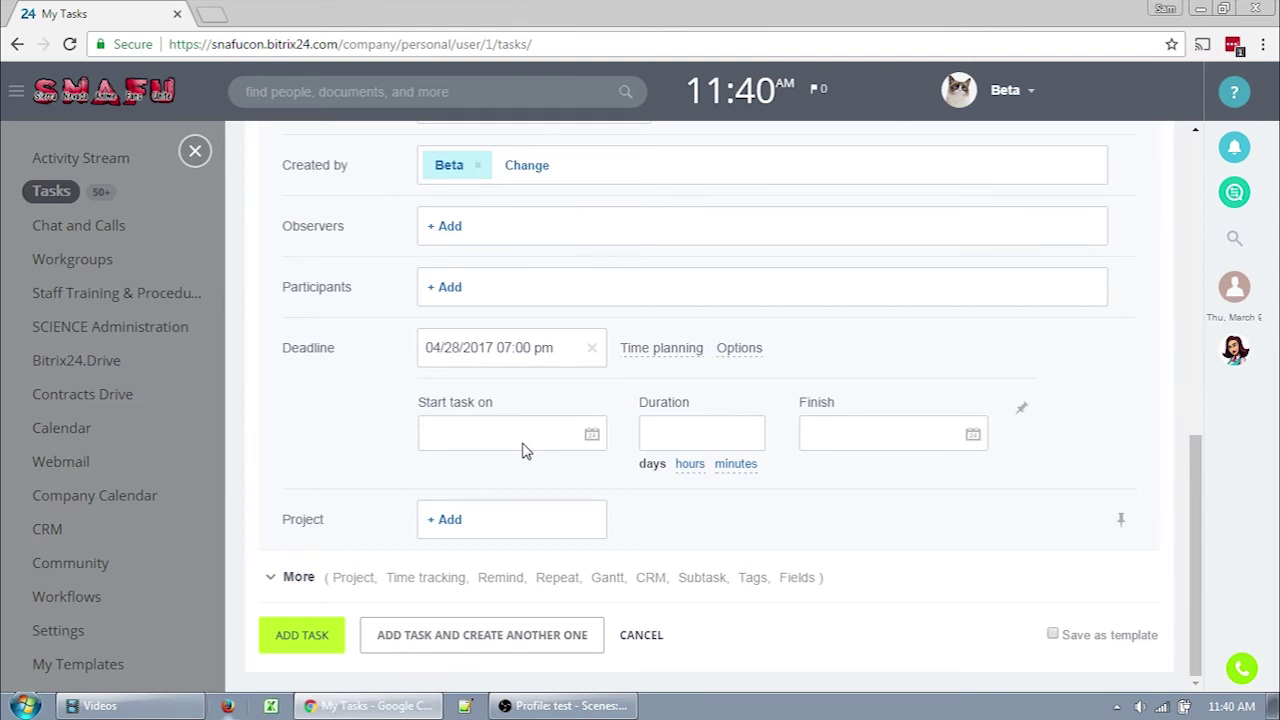
left_click(741, 352)
scroll(744, 360, "down", 3)
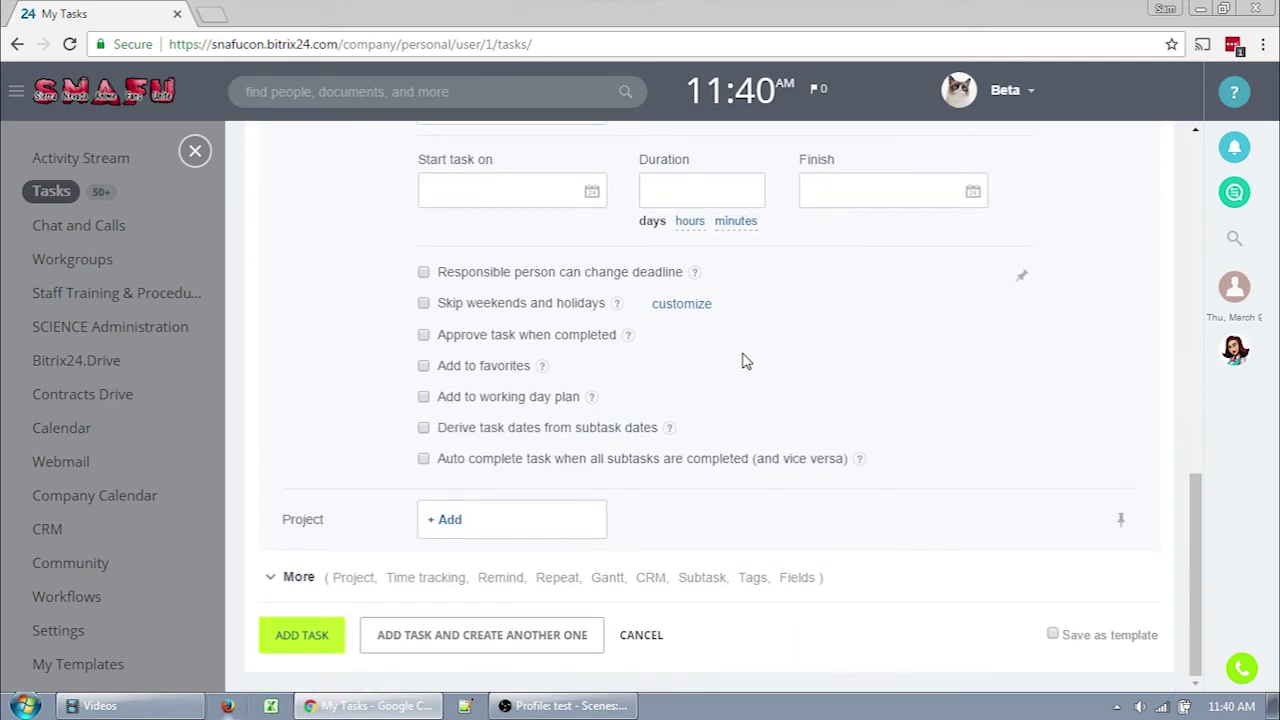
Step: Read the help notes for the deadline options, checking the daily plan beside the clock and returning to the new task
mouse_move(696, 276)
mouse_move(617, 308)
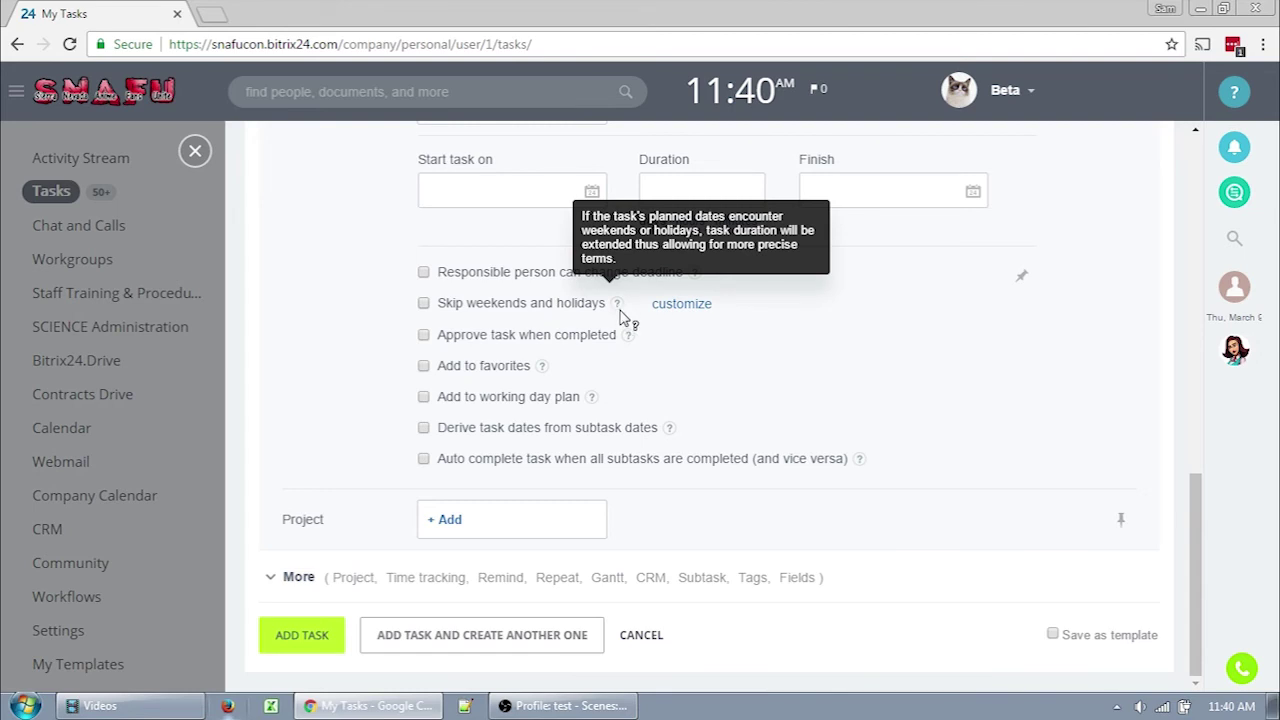
mouse_move(628, 336)
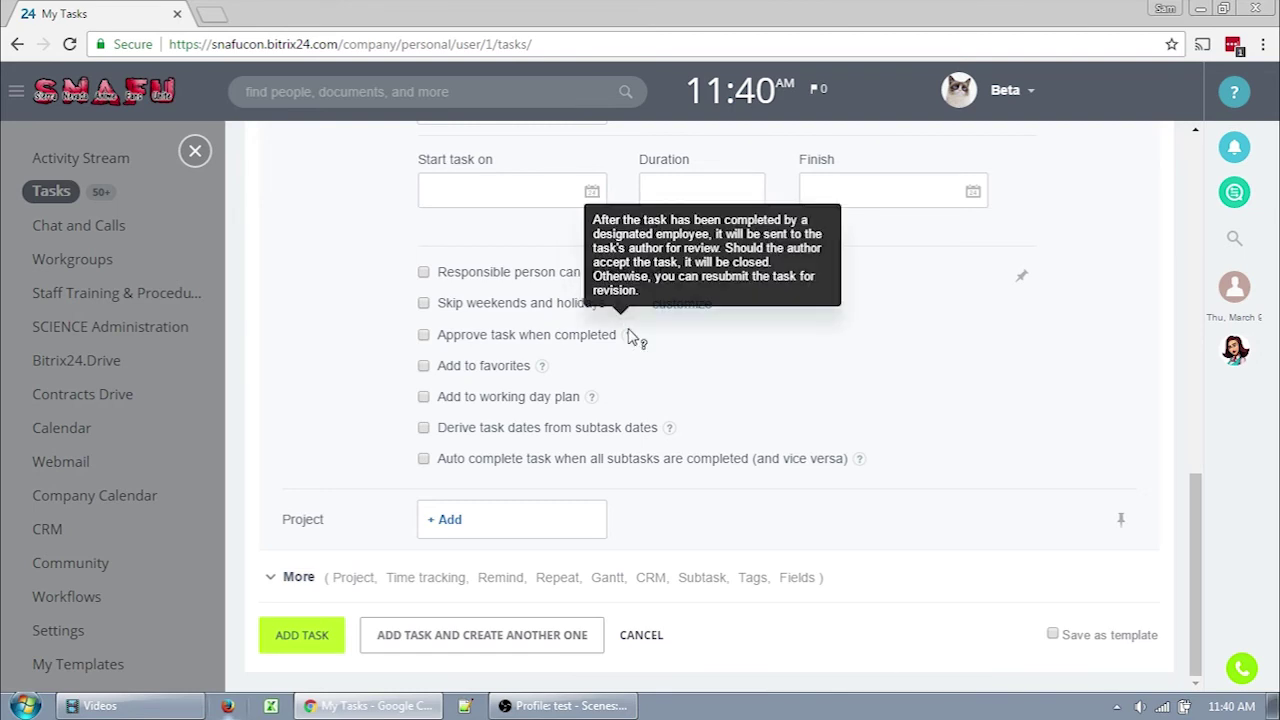
mouse_move(545, 369)
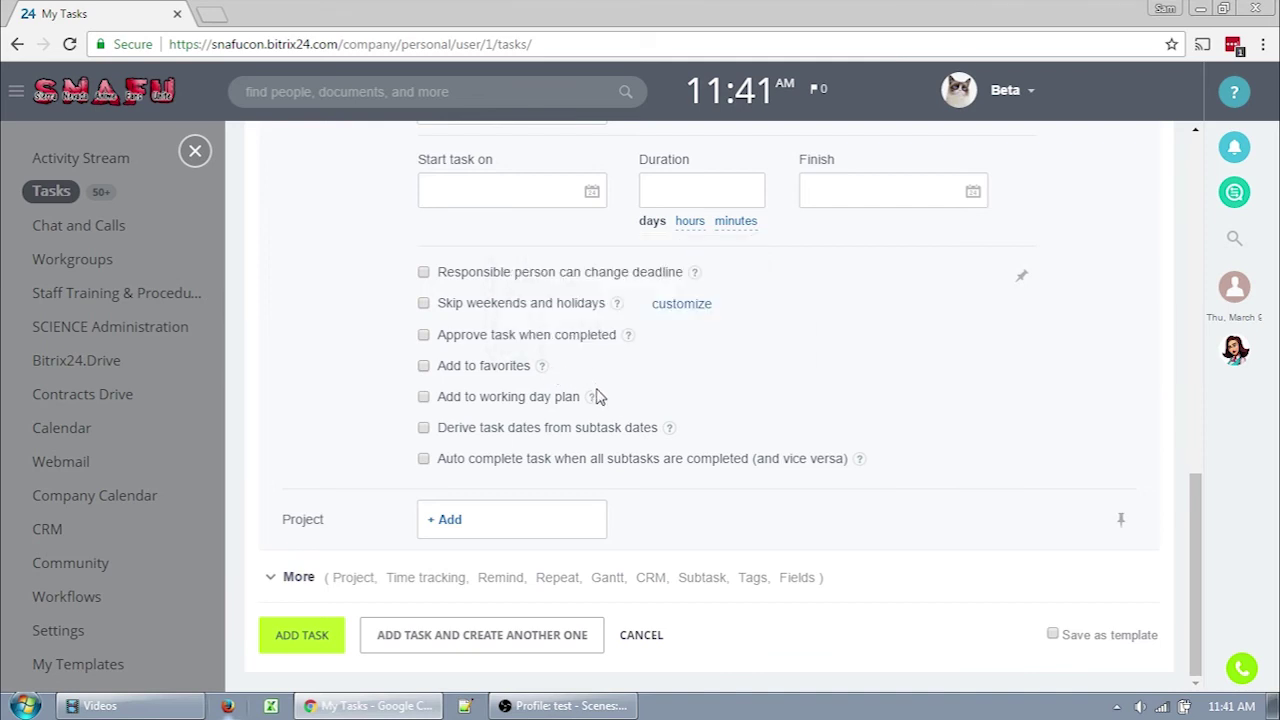
mouse_move(592, 398)
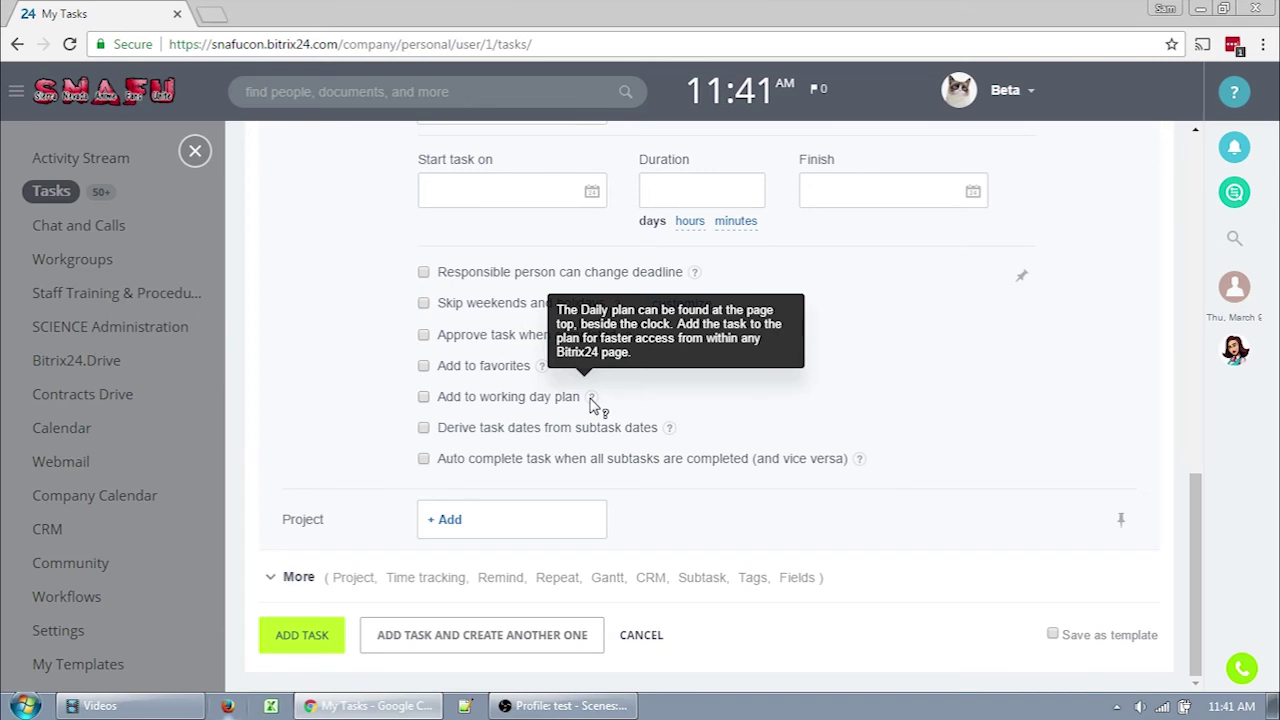
left_click(781, 113)
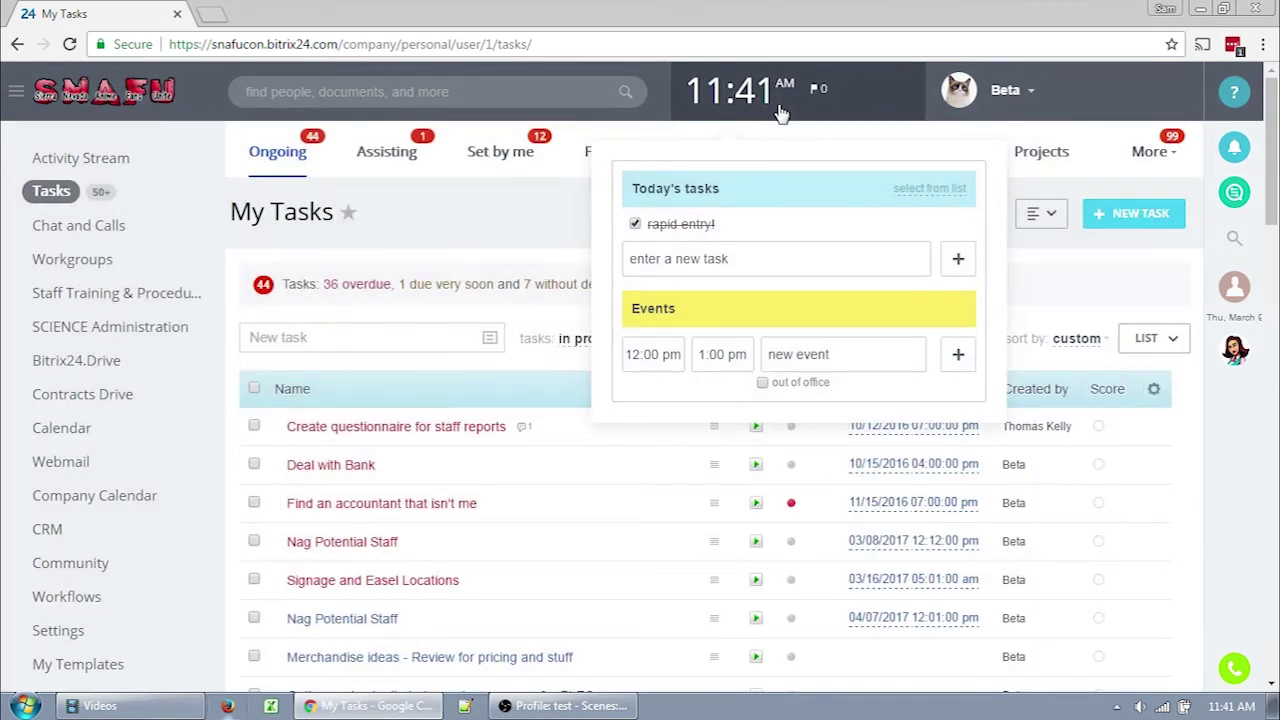
left_click(1148, 213)
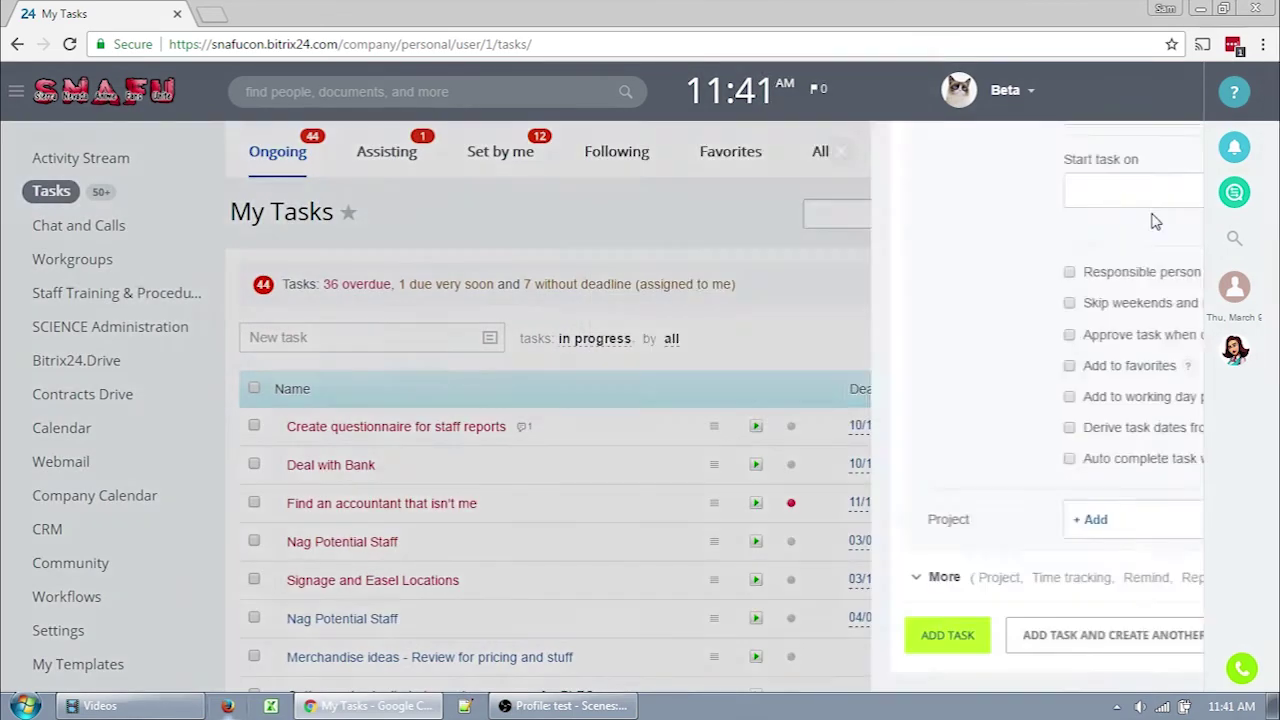
mouse_move(674, 434)
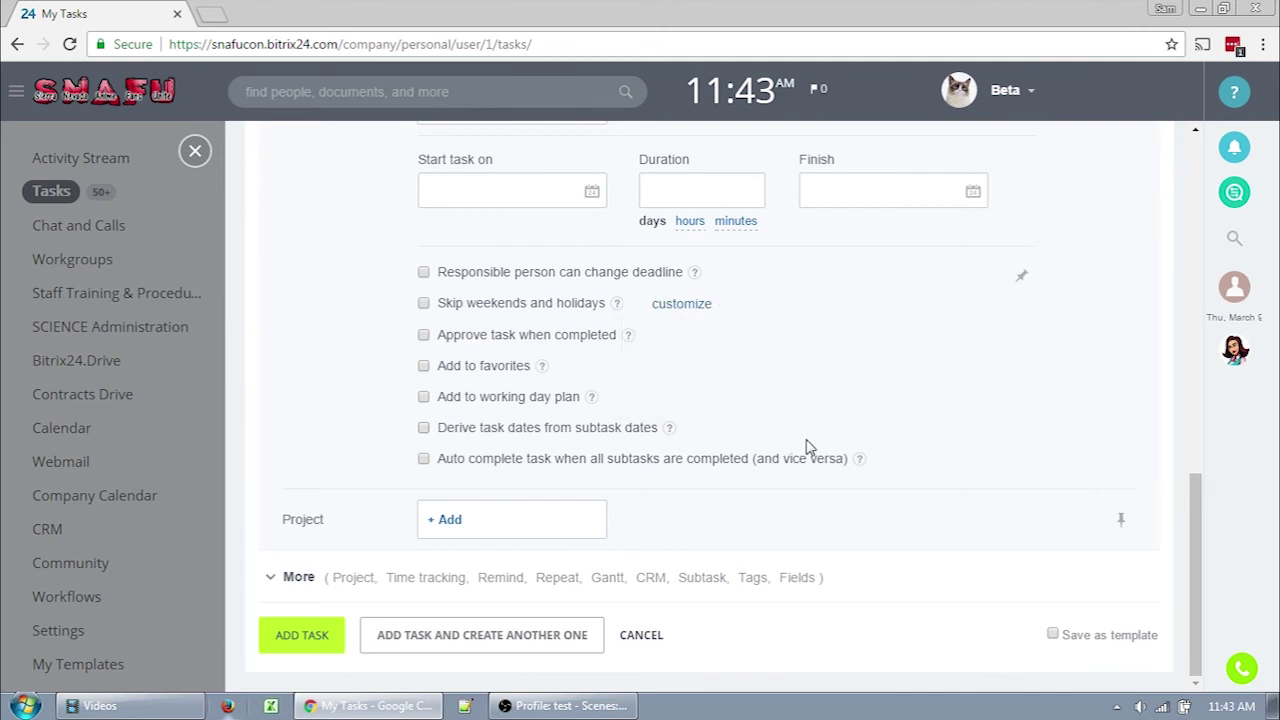
mouse_move(857, 462)
Step: Assign the task to the Staff Training & Procedures project and enable Task planned time among the additional settings
left_click(455, 519)
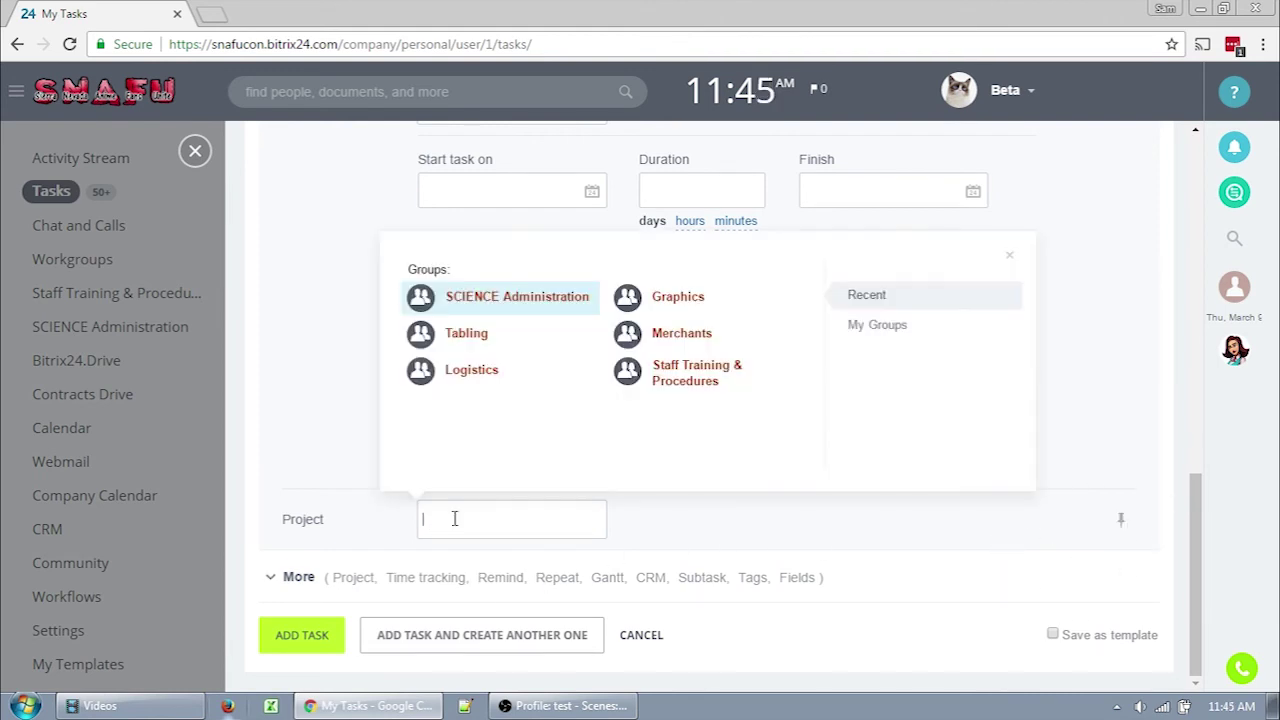
left_click(671, 388)
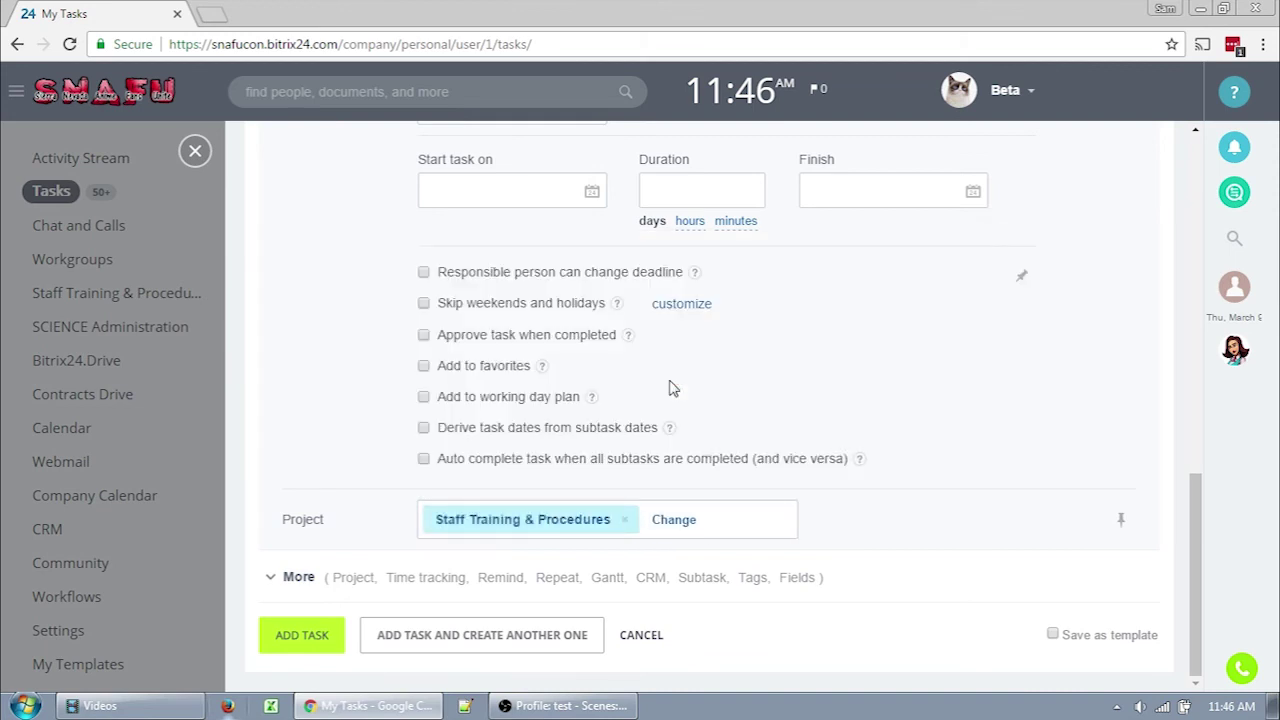
left_click(646, 580)
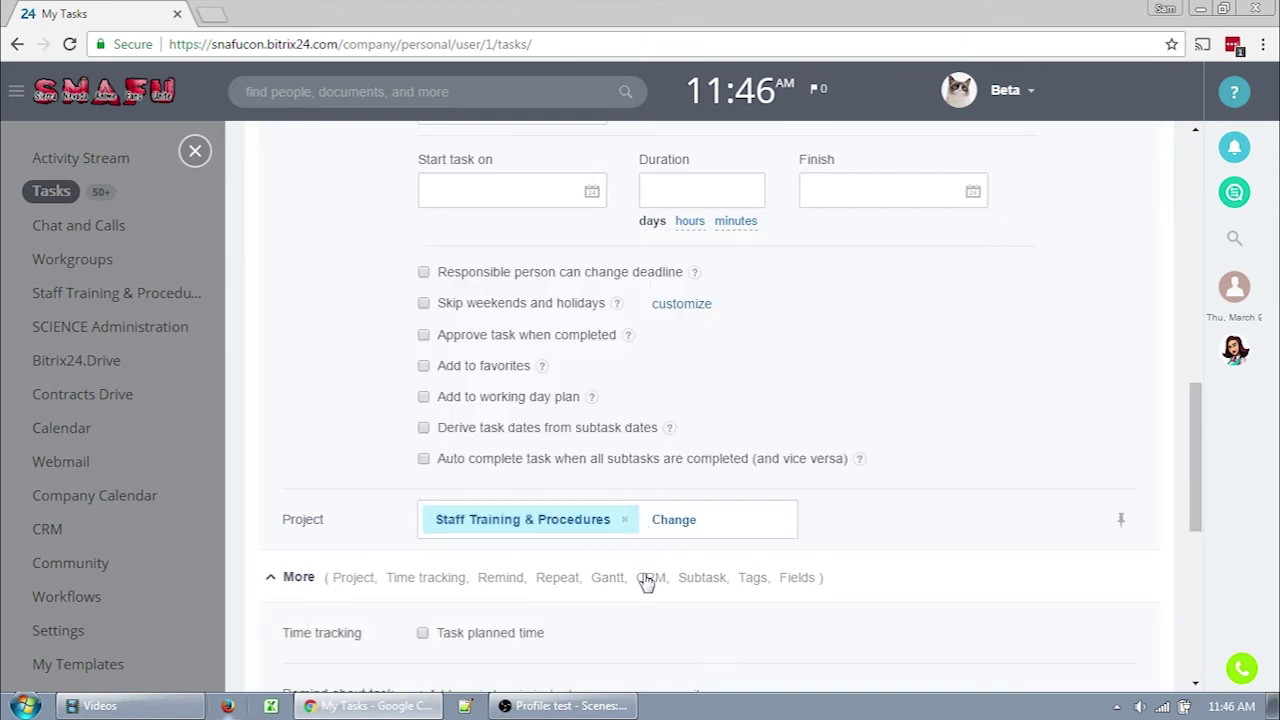
scroll(644, 582, "down", 1)
scroll(644, 582, "down", 3)
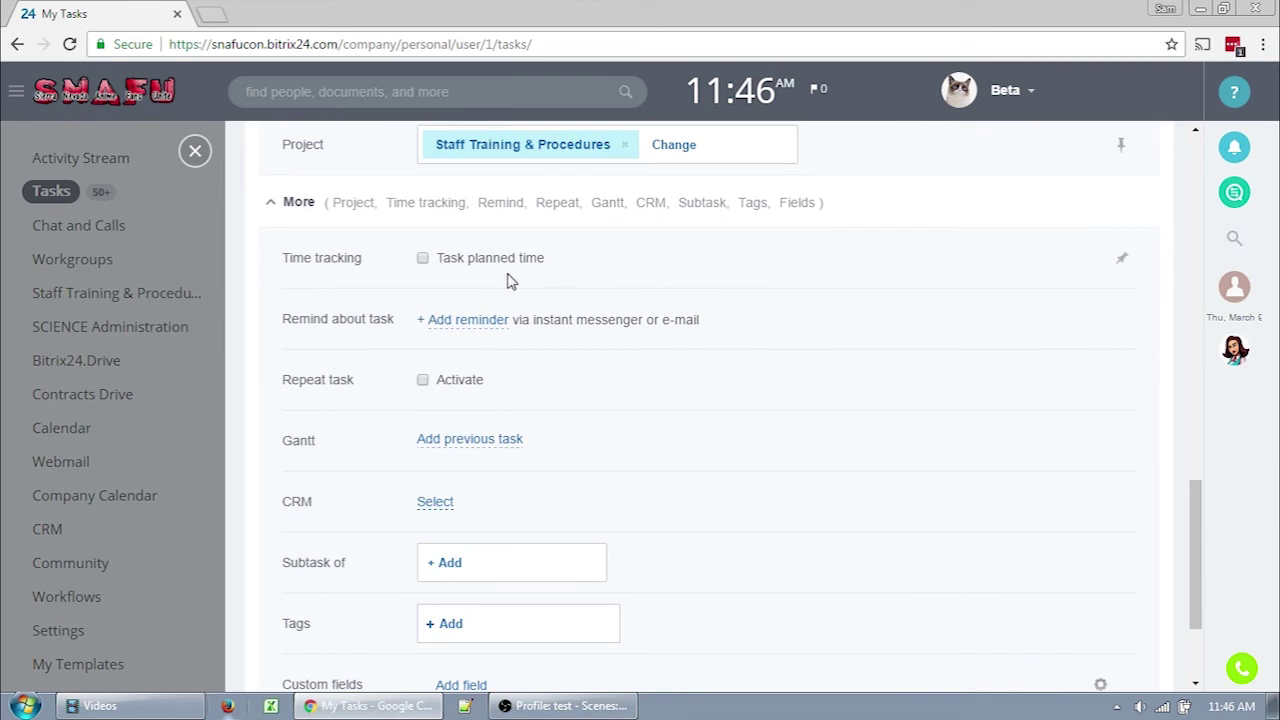
left_click(422, 259)
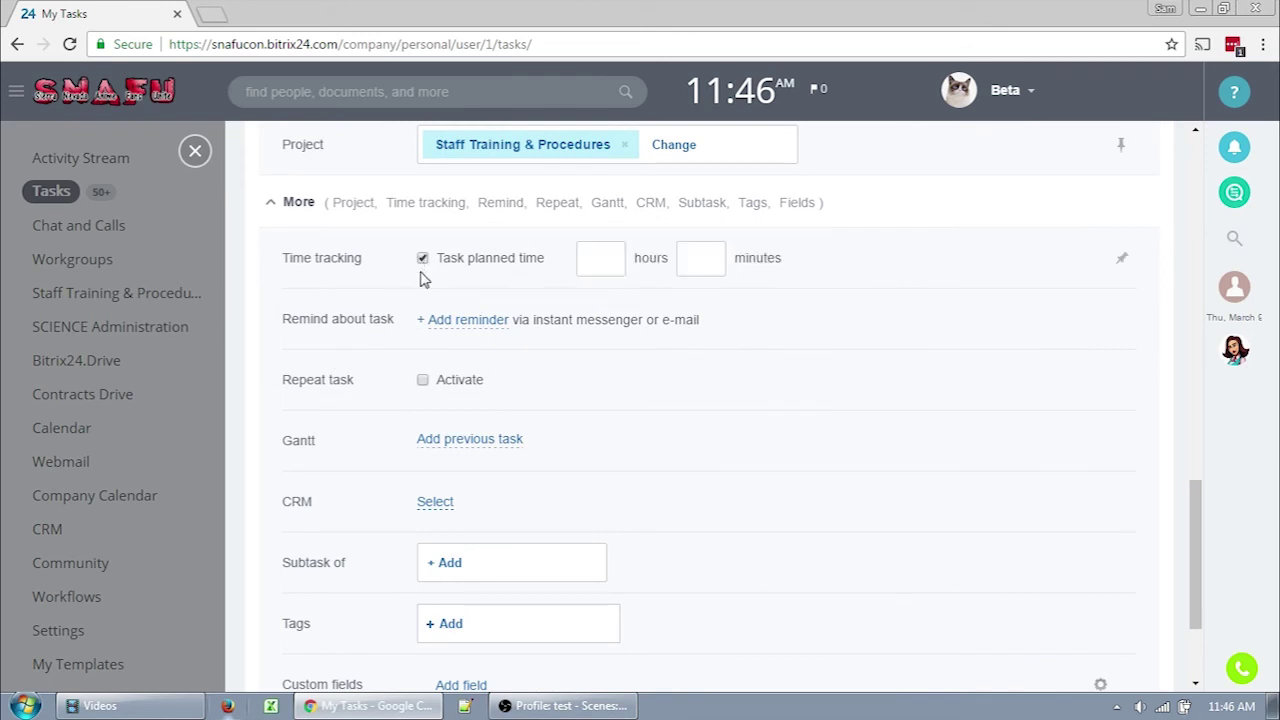
Step: Explore the reminder's recipient and delivery choices, selecting to self by e-mail, and close the reminder form without adding it
left_click(465, 320)
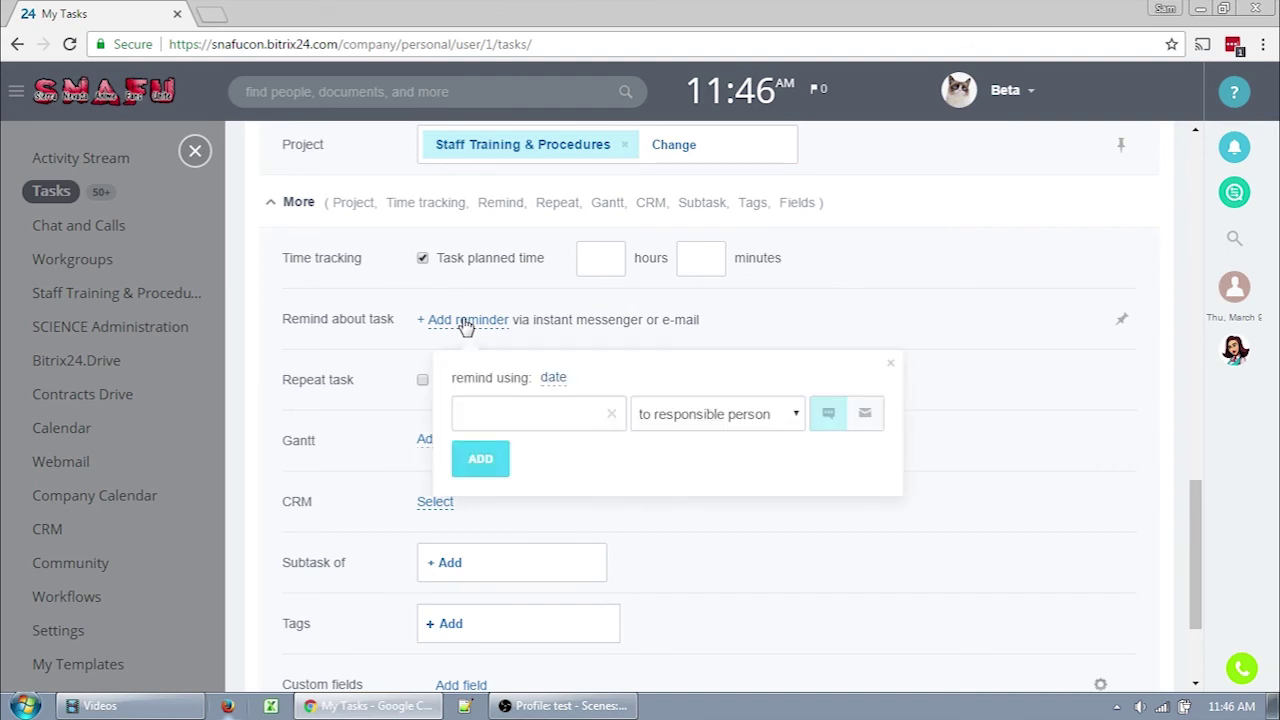
left_click(790, 417)
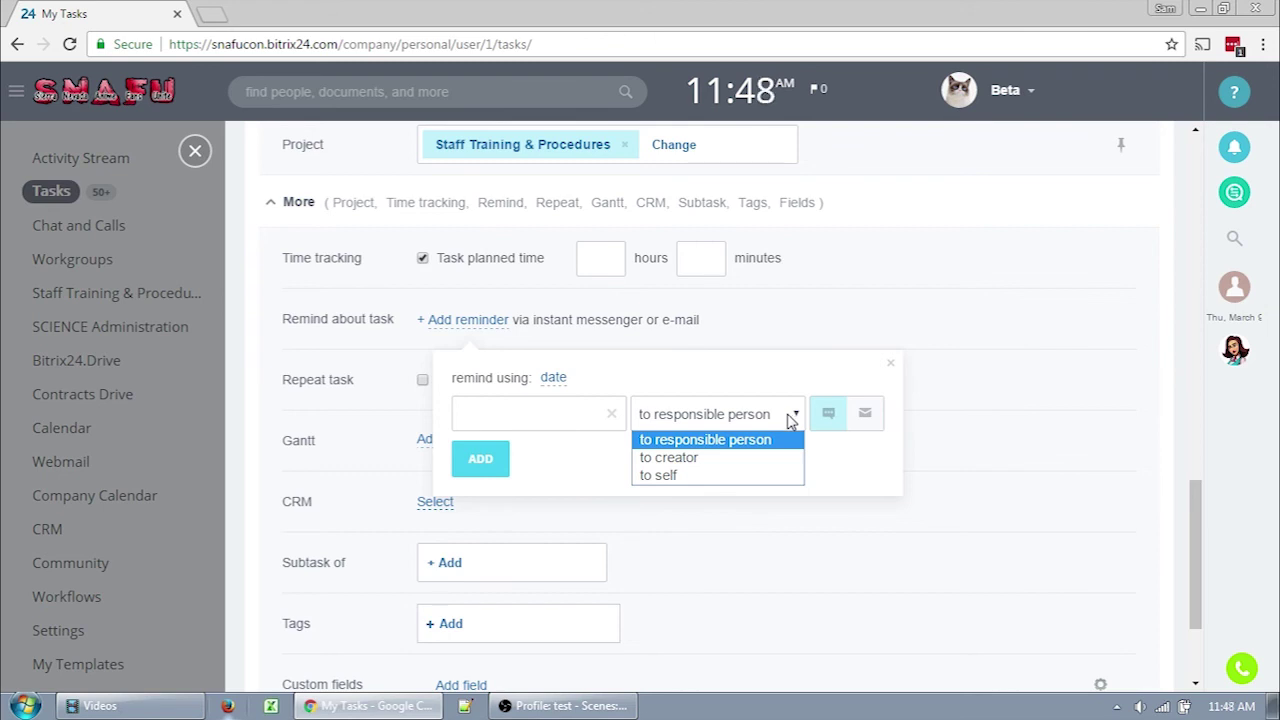
left_click(874, 413)
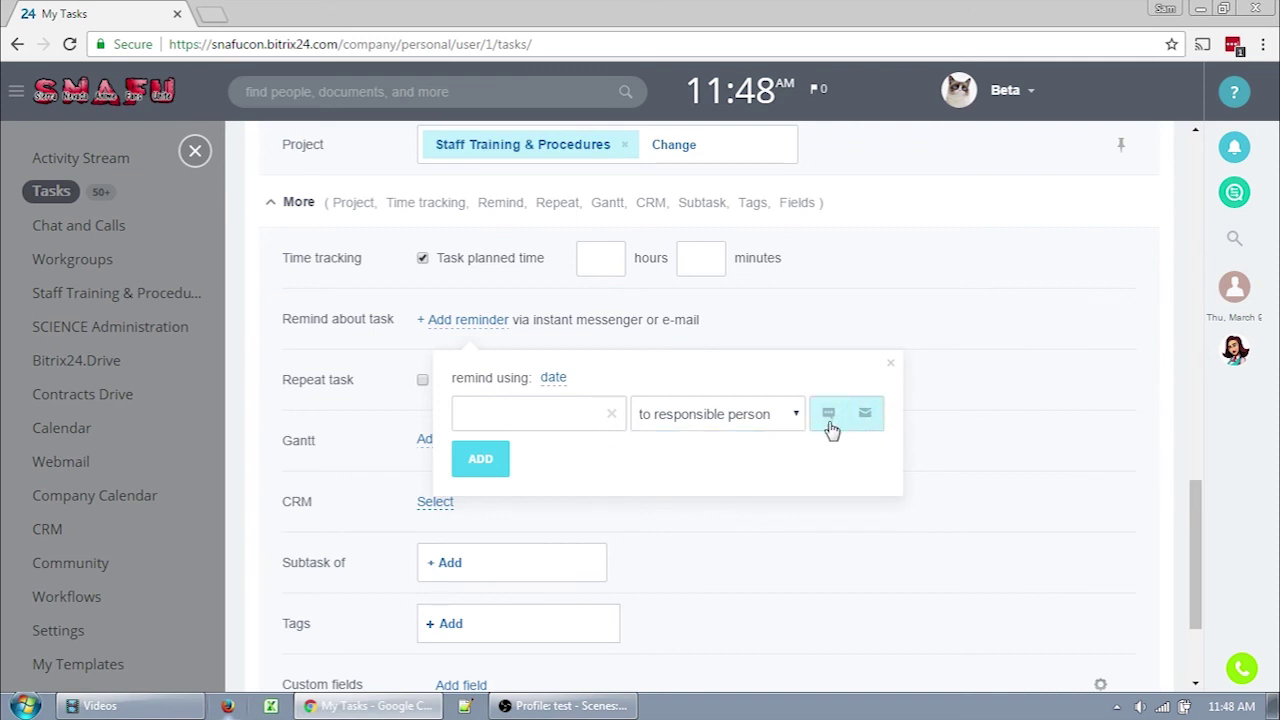
left_click(795, 422)
left_click(759, 475)
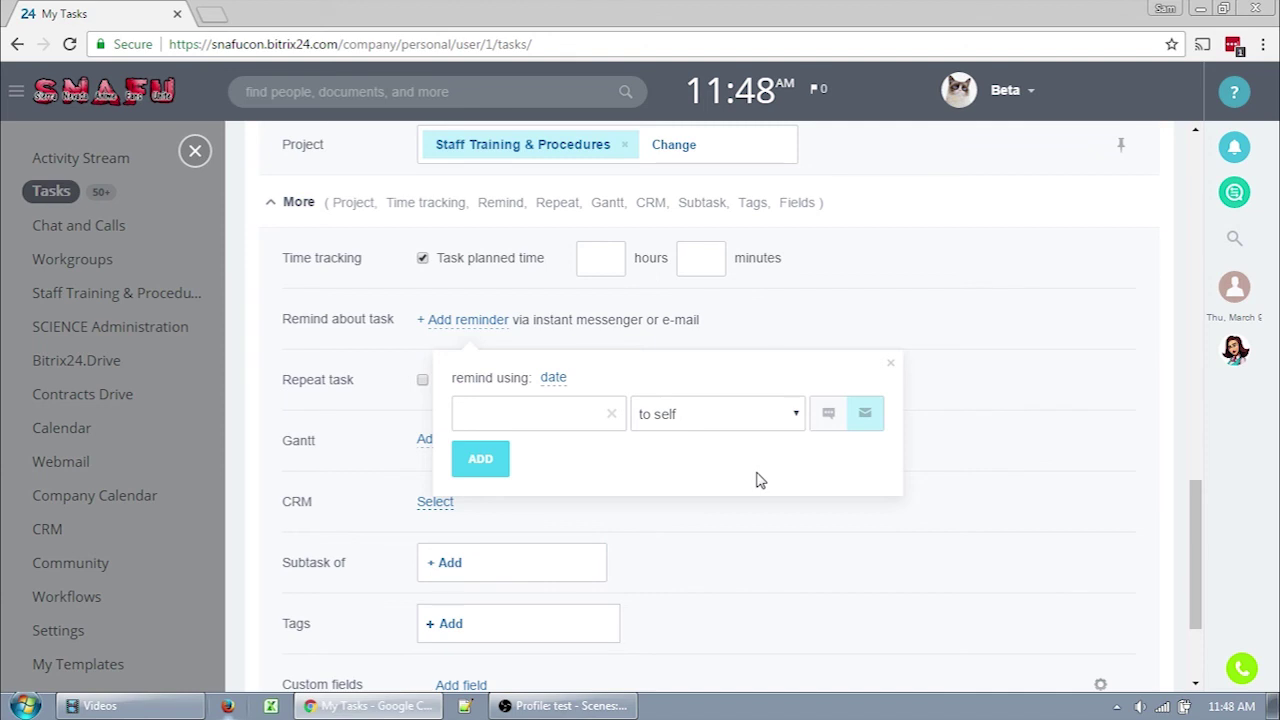
left_click(948, 440)
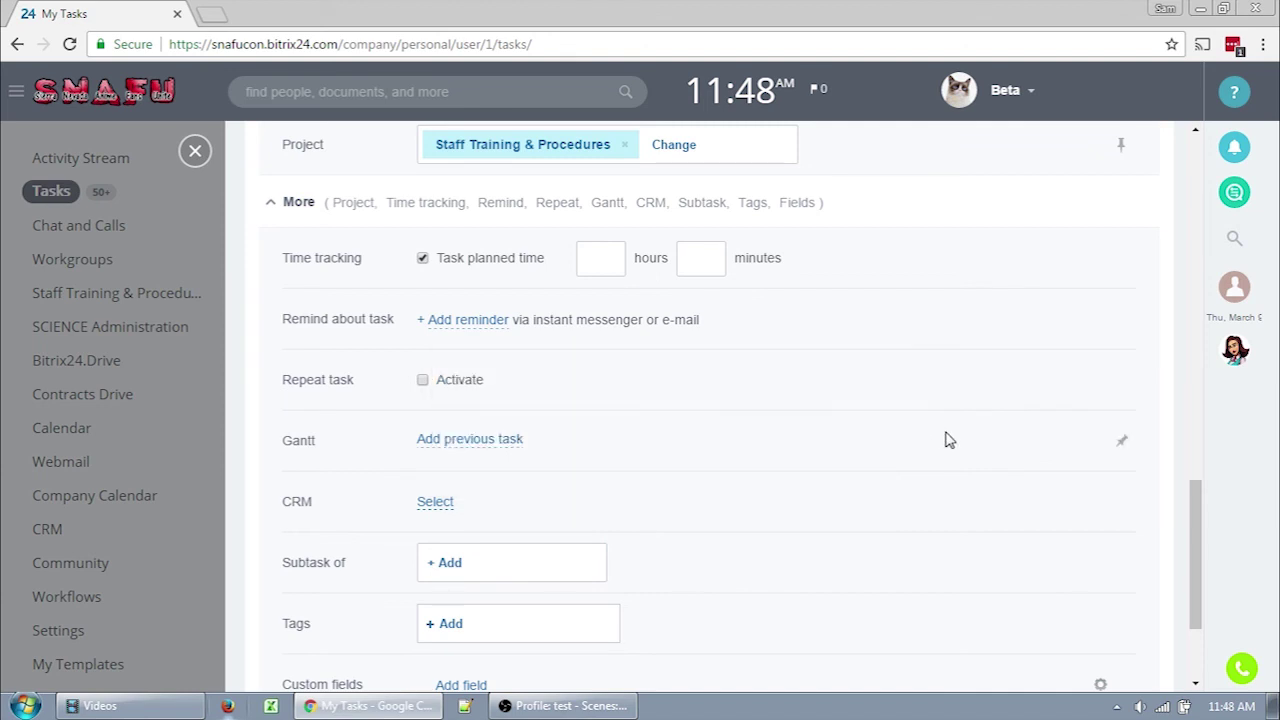
Step: Activate Repeat task and review its recurrence settings
scroll(948, 440, "down", 2)
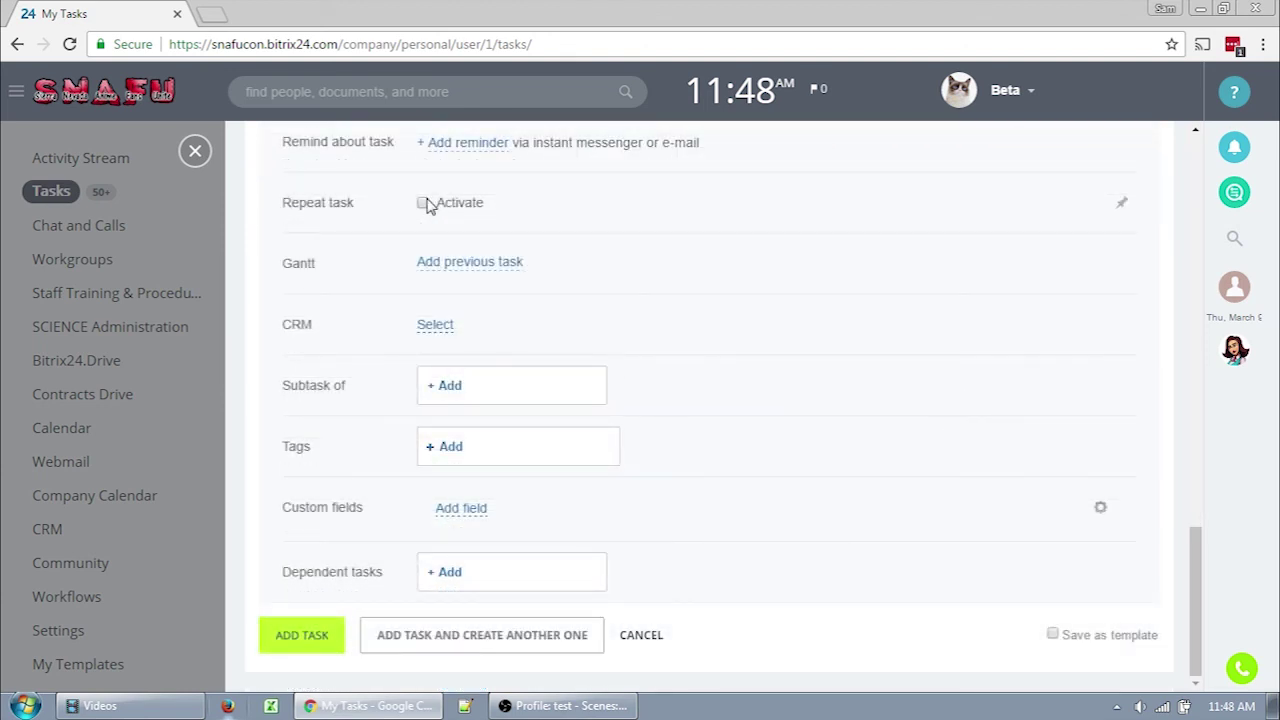
left_click(422, 203)
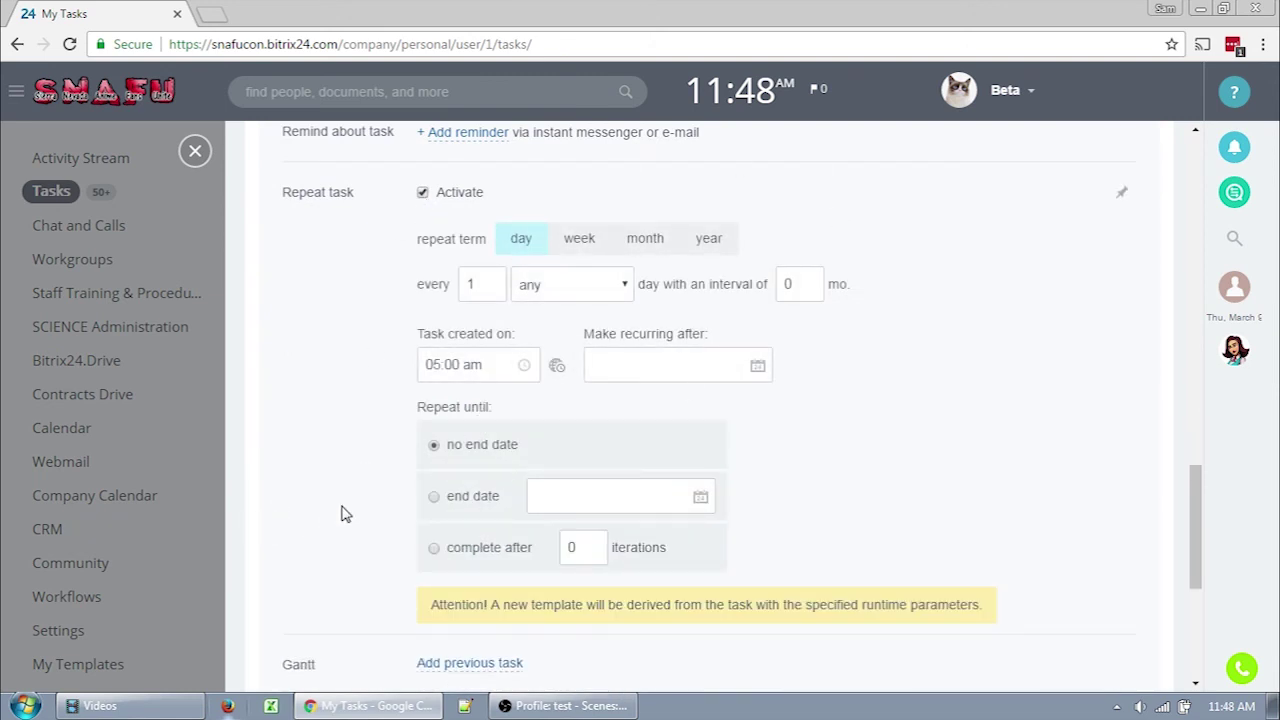
scroll(340, 513, "down", 4)
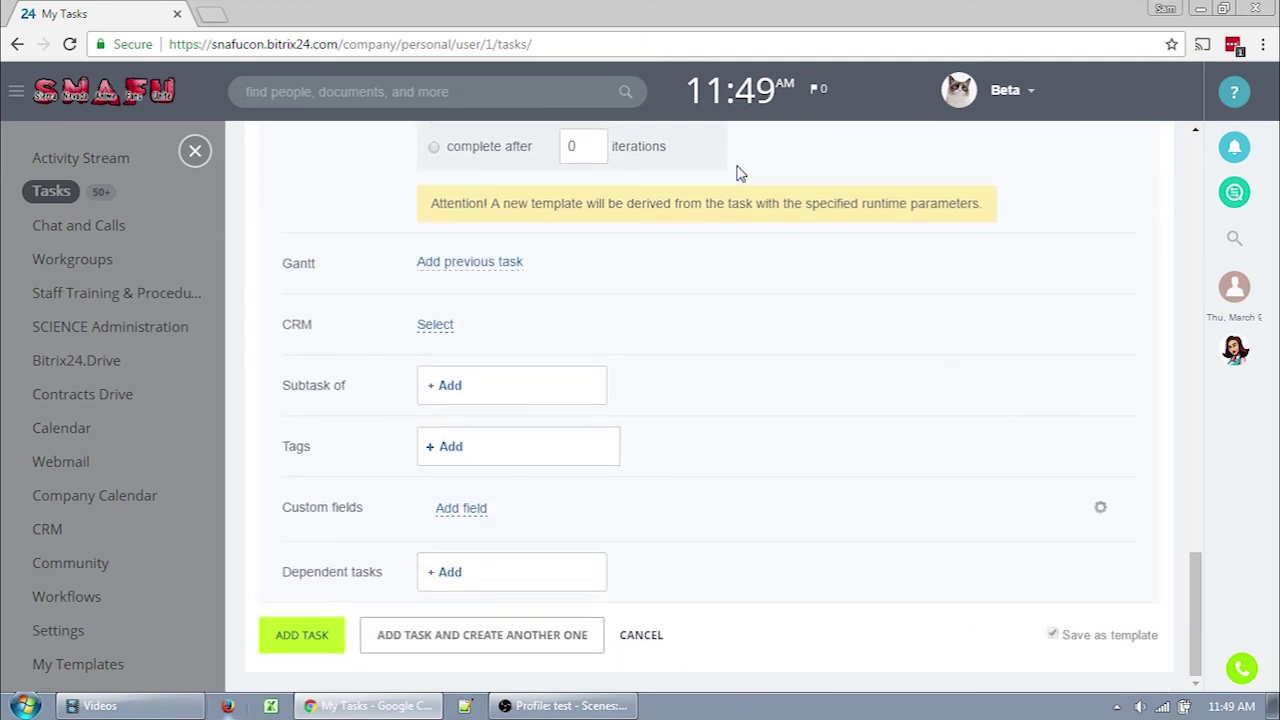
Step: Add the Stanchions and Pipe & Drape tasks as previous tasks in the Gantt settings
left_click(455, 264)
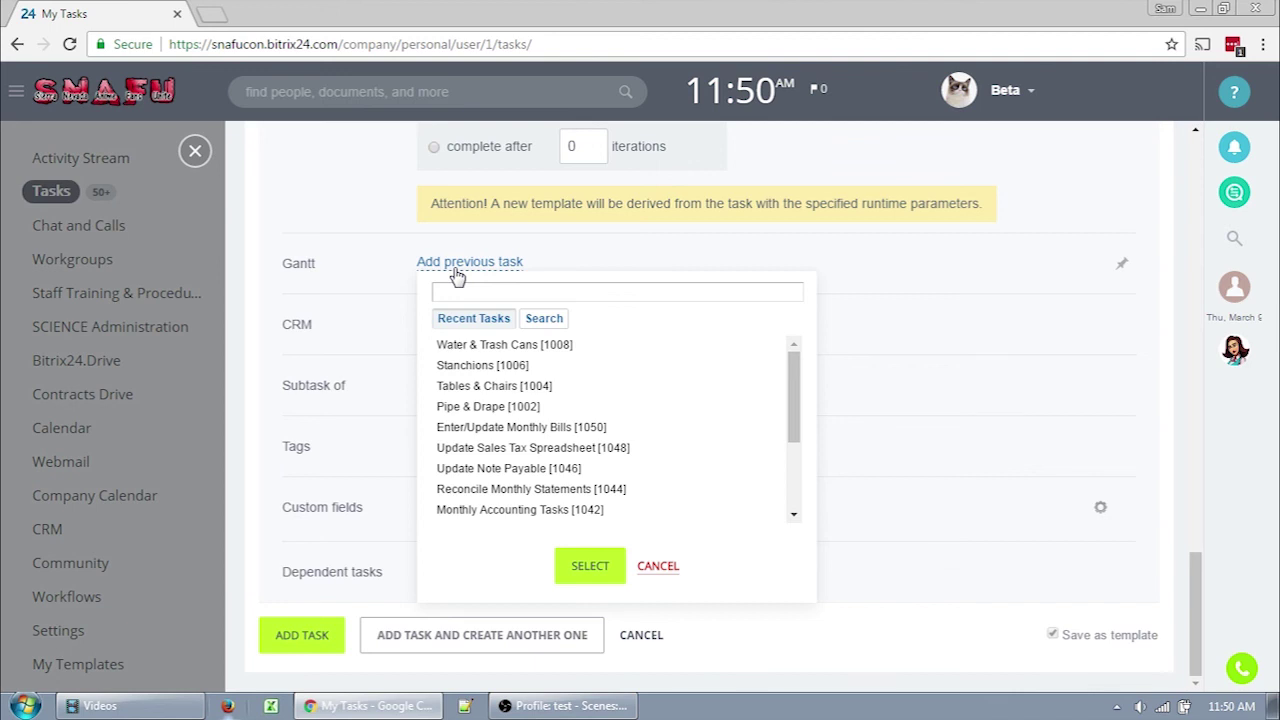
left_click(572, 366)
left_click(589, 566)
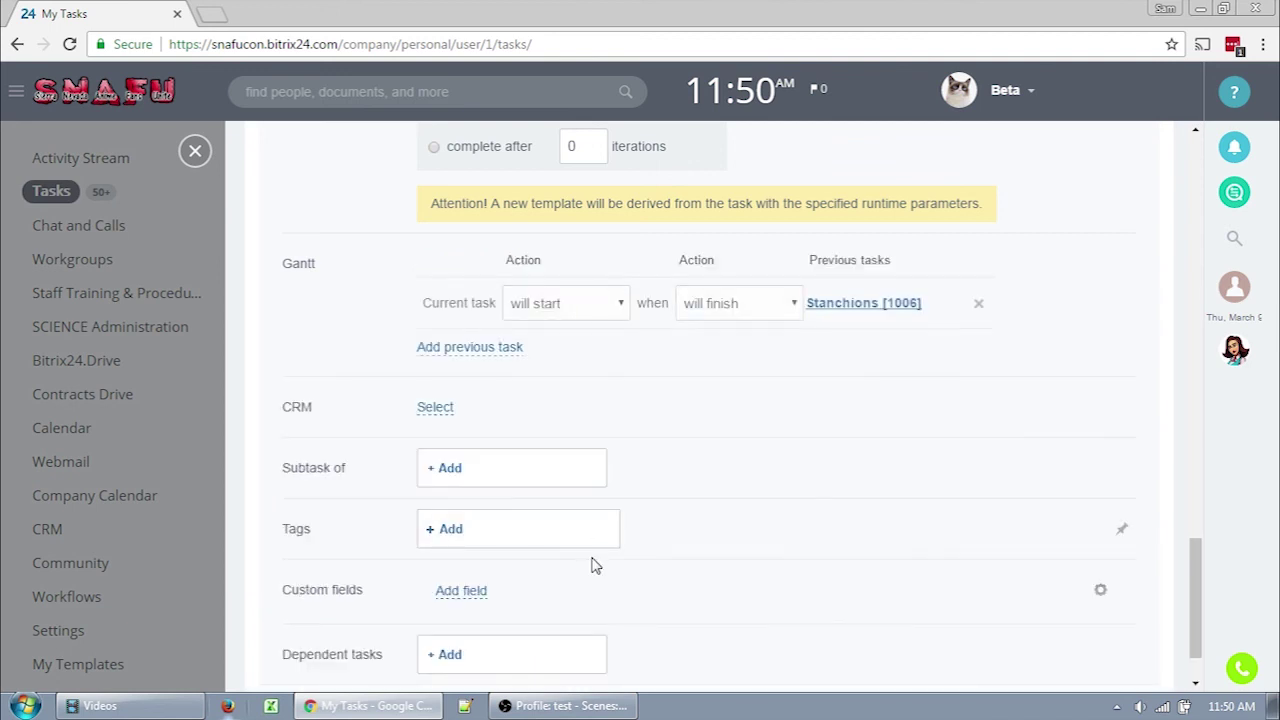
left_click(522, 350)
left_click(556, 492)
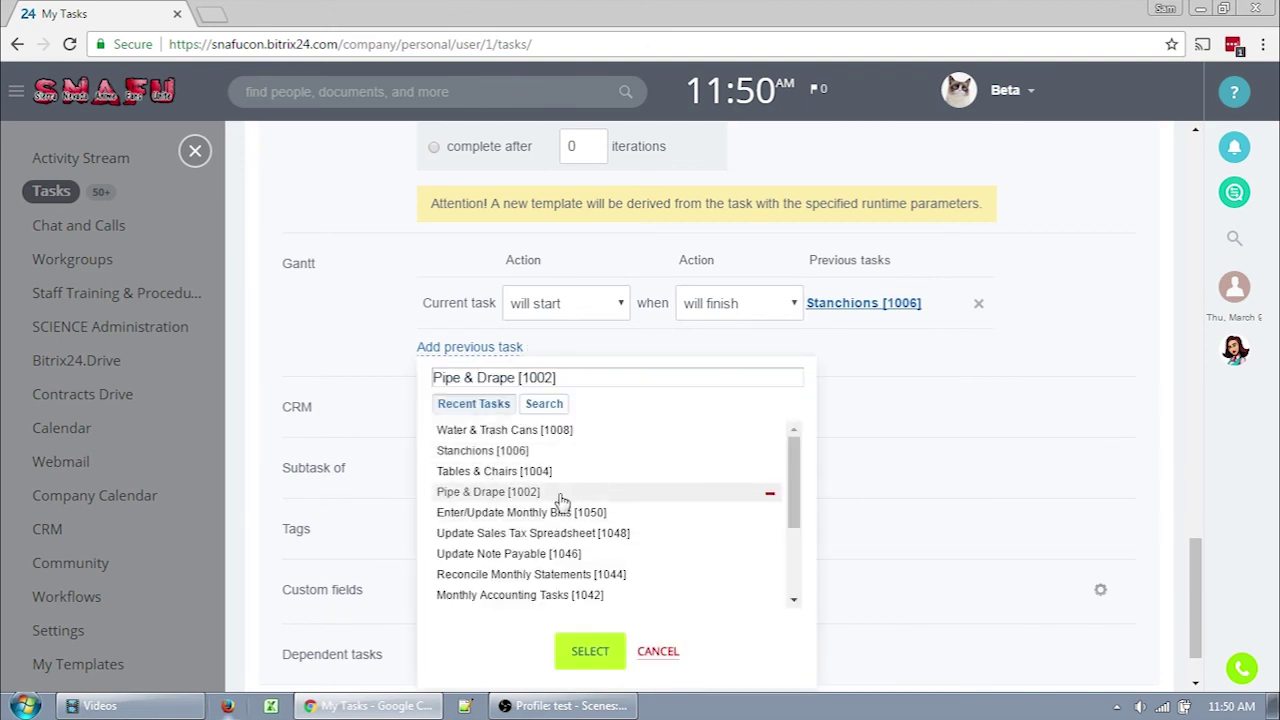
left_click(590, 651)
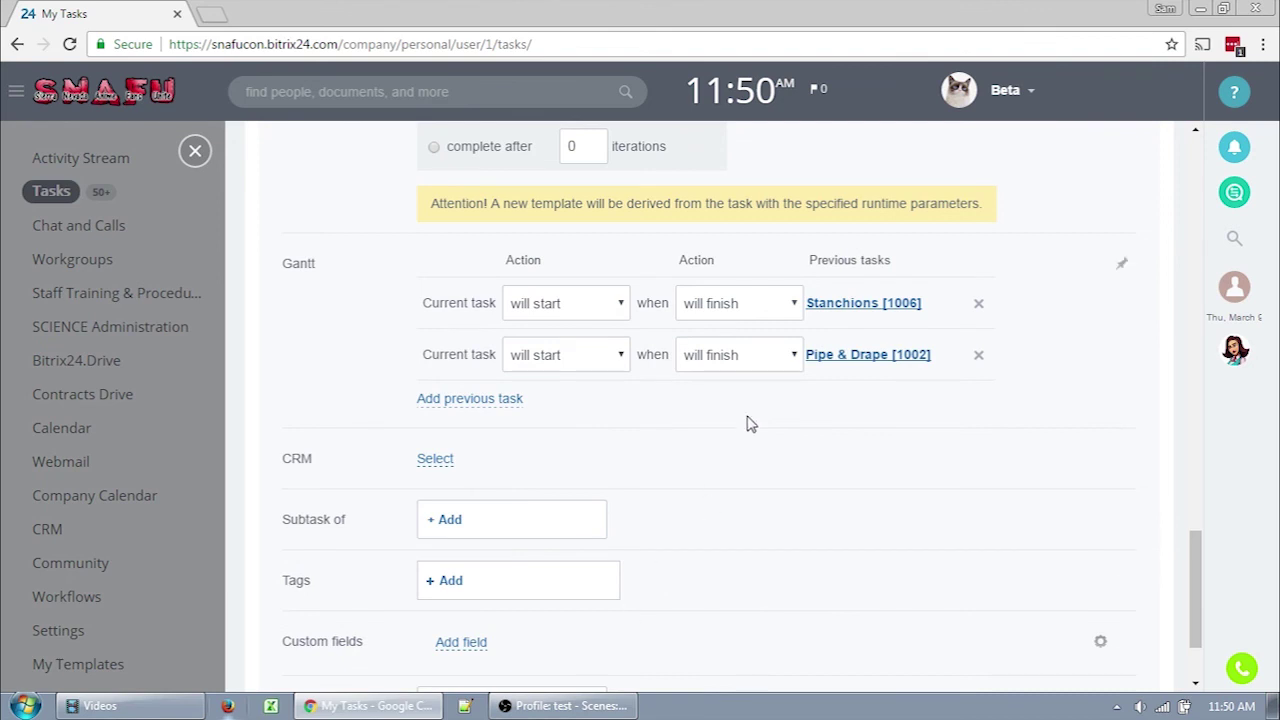
Step: Set the Pipe & Drape dependency so that the current task will finish when that previous task will start
left_click(580, 370)
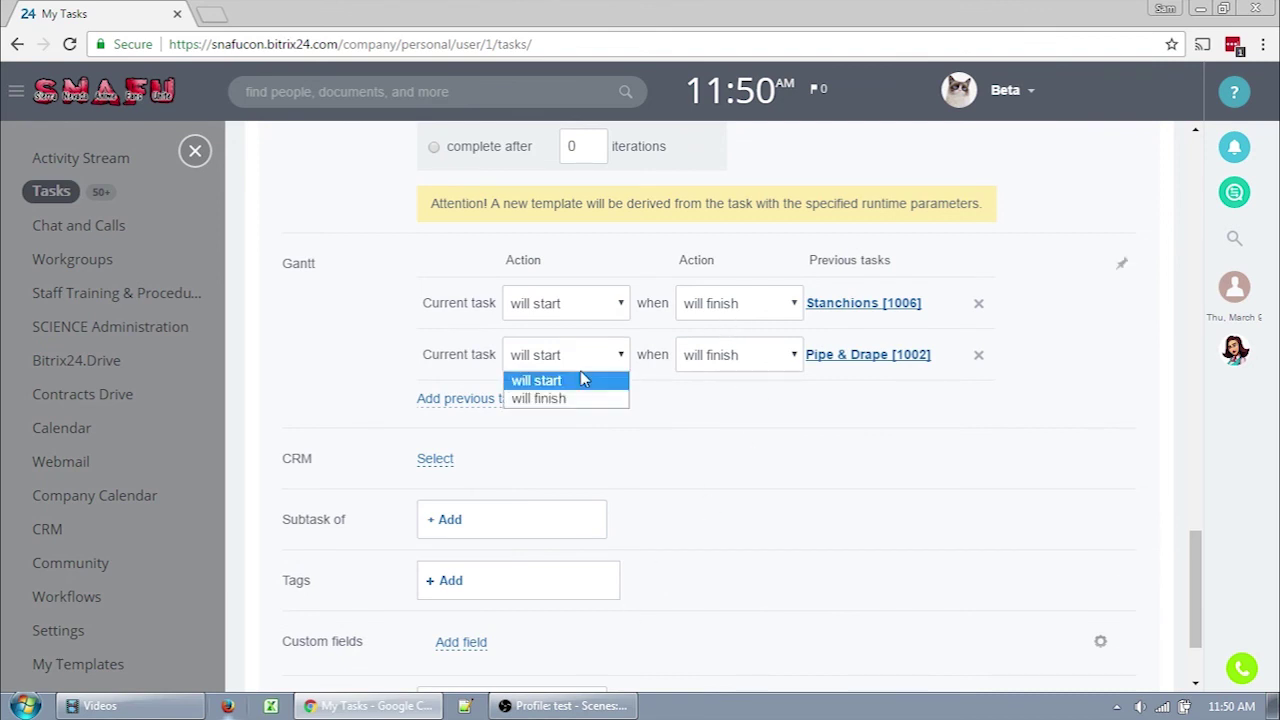
left_click(576, 401)
left_click(703, 355)
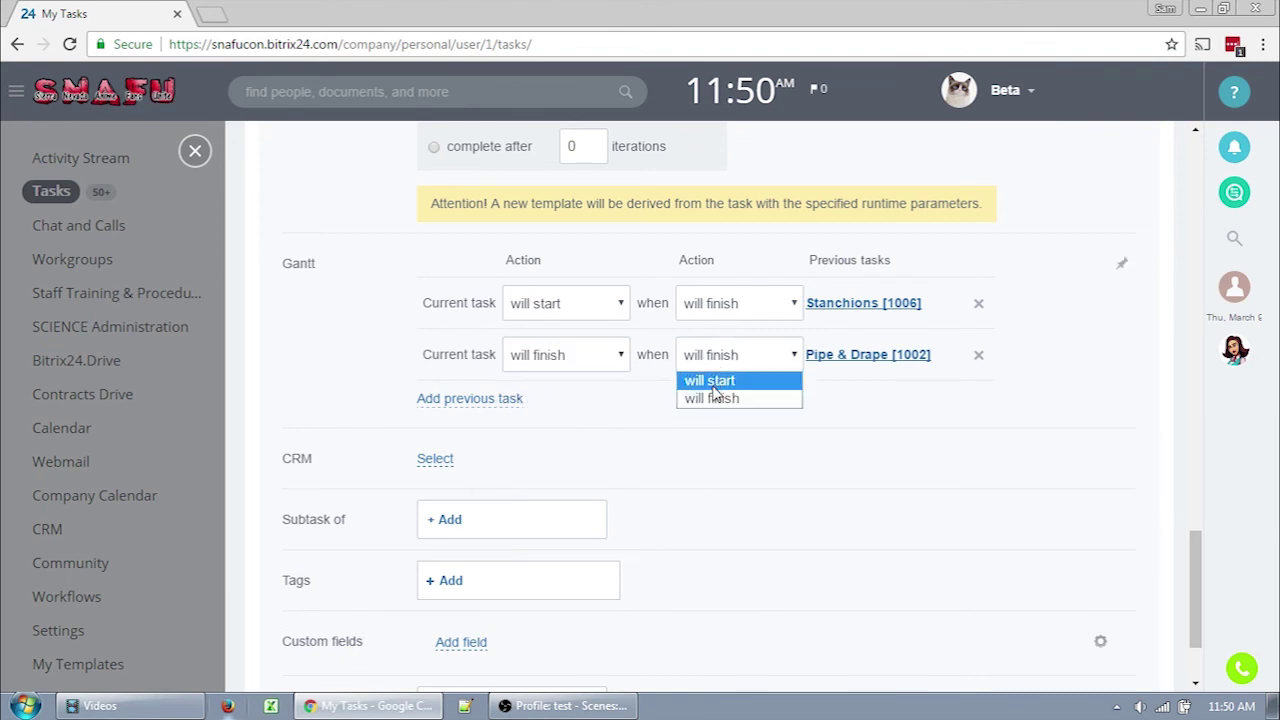
left_click(717, 374)
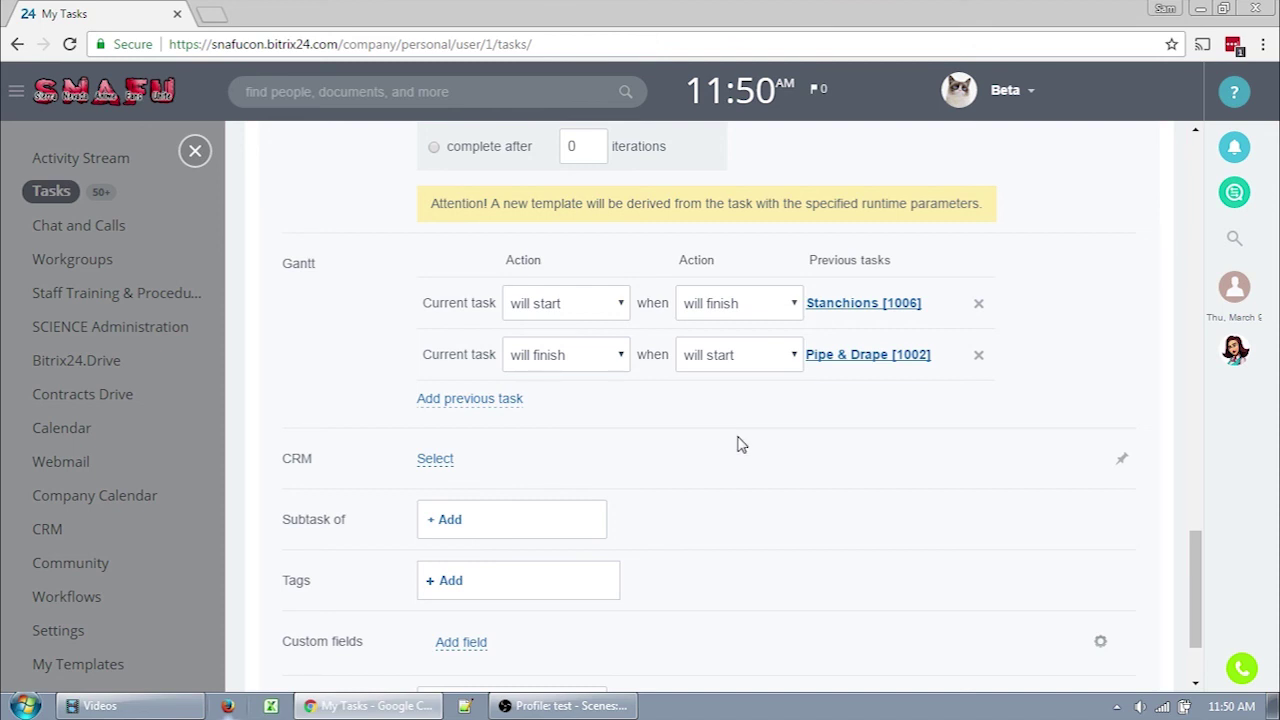
Step: Link the company BLFC to the task as its CRM item, and remove that link again
scroll(737, 444, "down", 3)
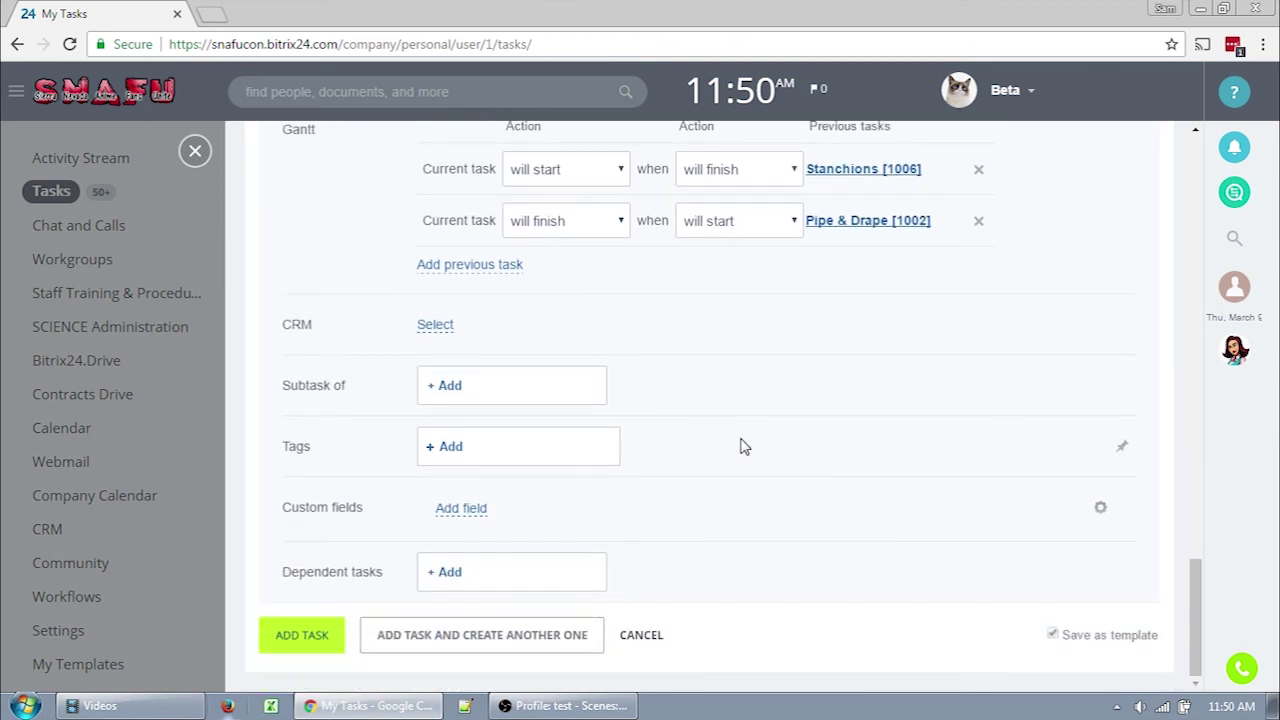
left_click(443, 327)
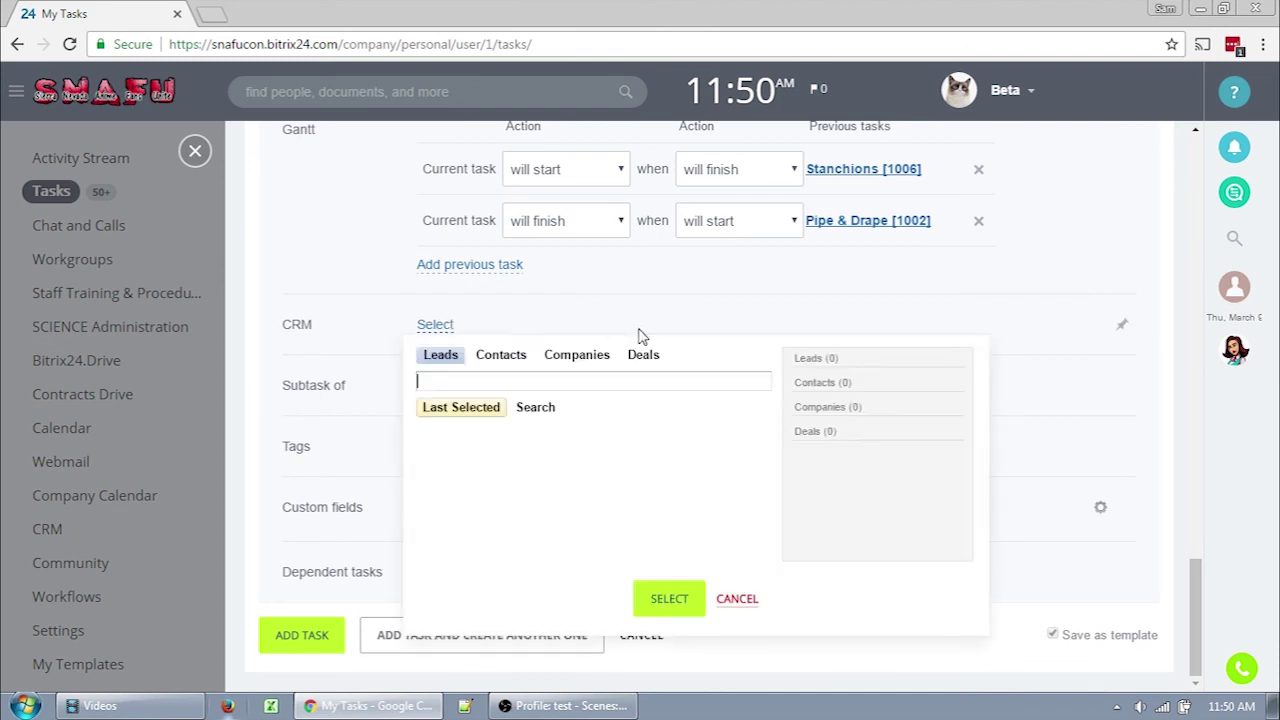
left_click(600, 358)
left_click(623, 478)
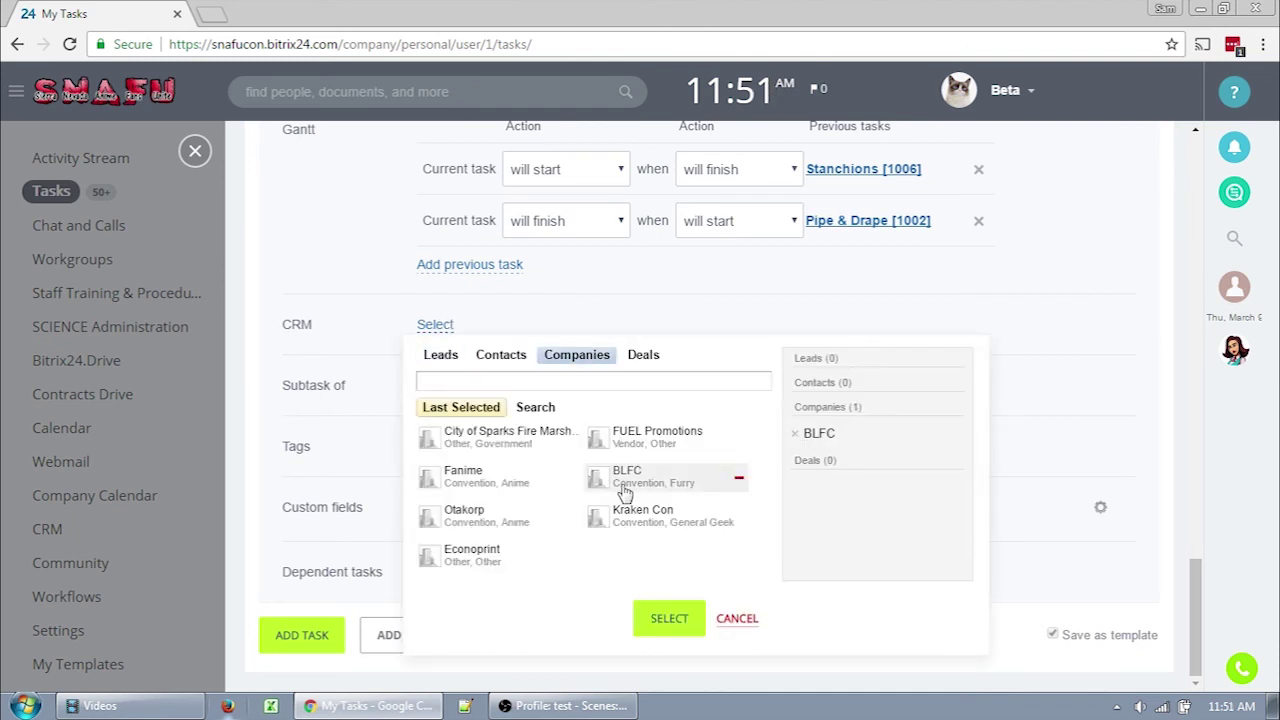
left_click(655, 618)
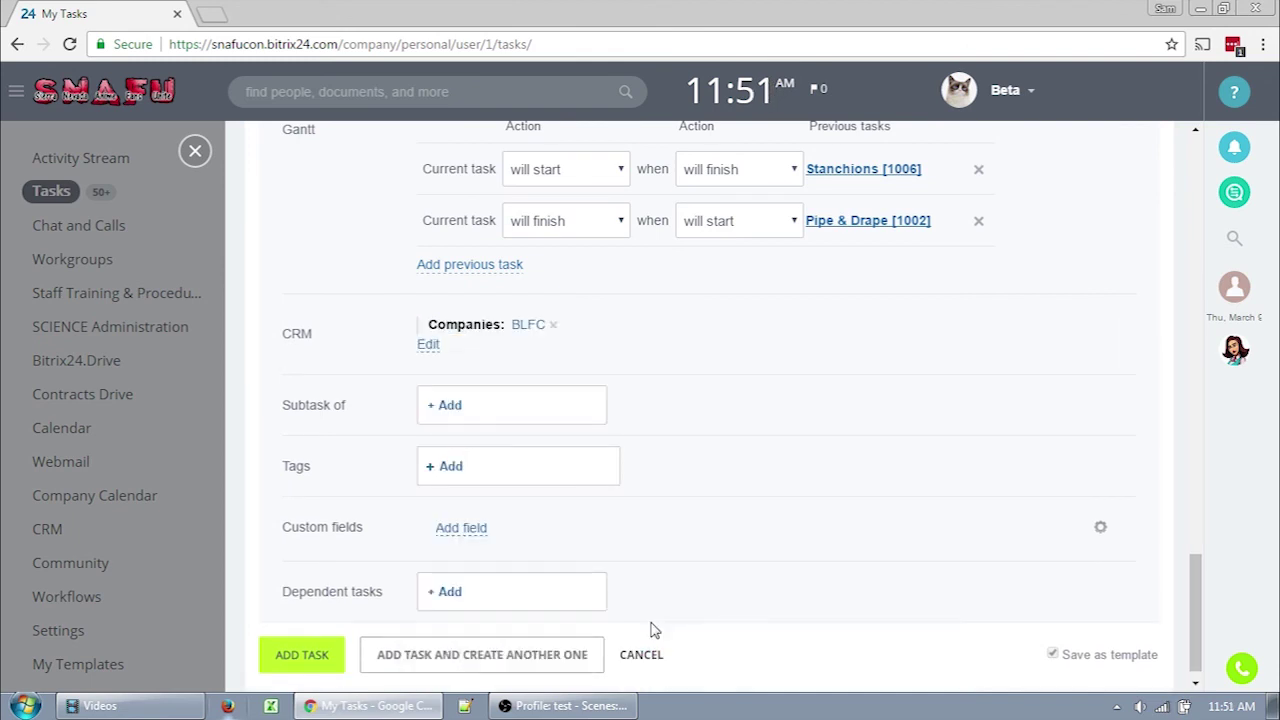
left_click(552, 326)
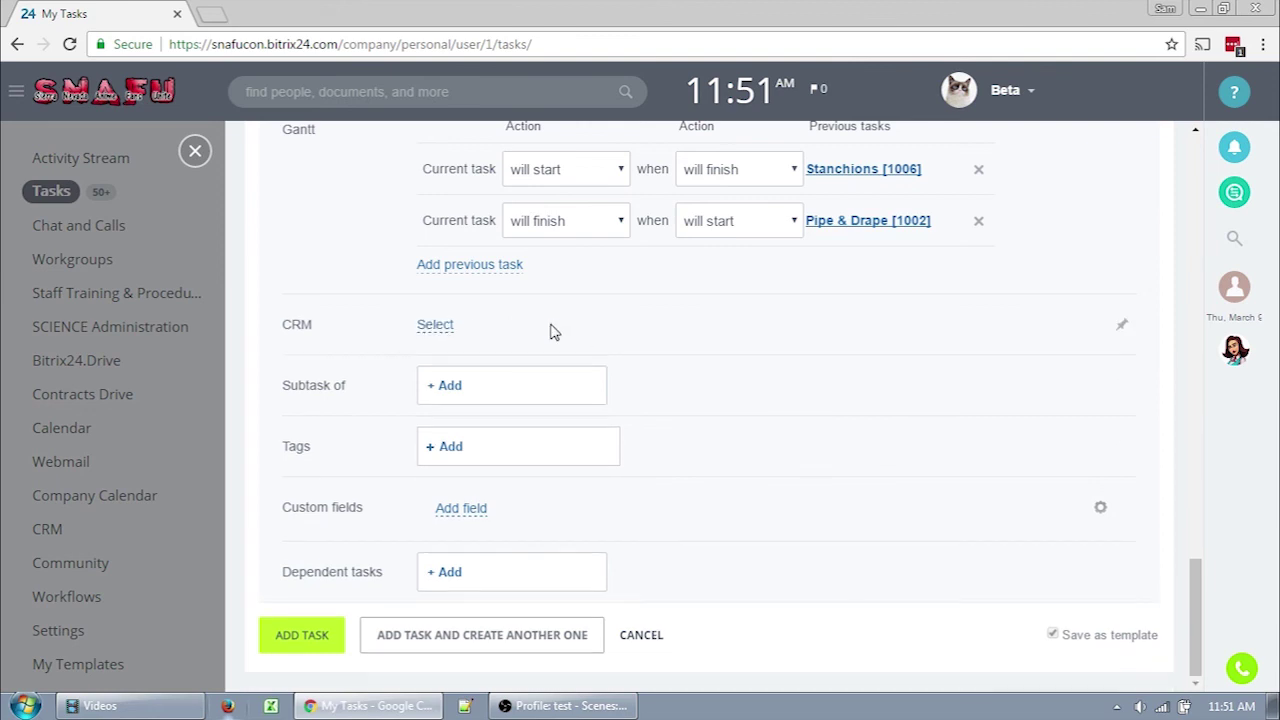
Step: Make the task a subtask of Tables & Chairs, and look at the available tags without adding any
left_click(446, 390)
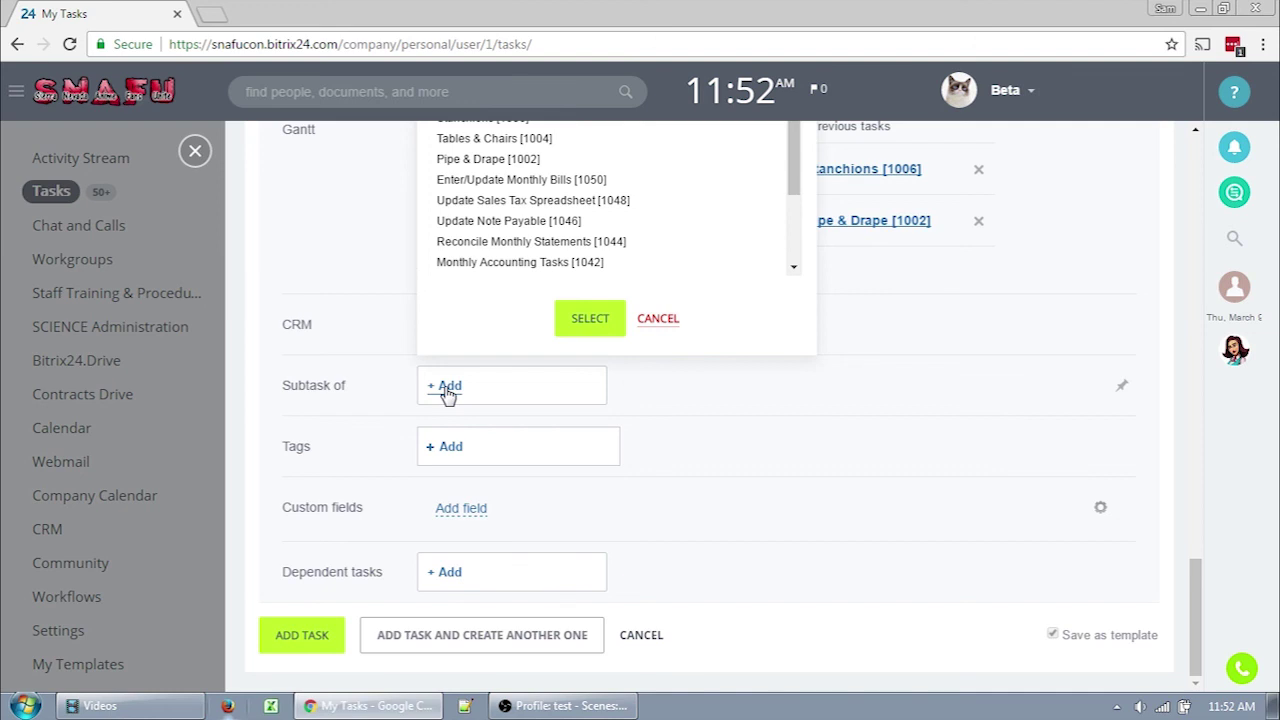
left_click(545, 162)
left_click(563, 325)
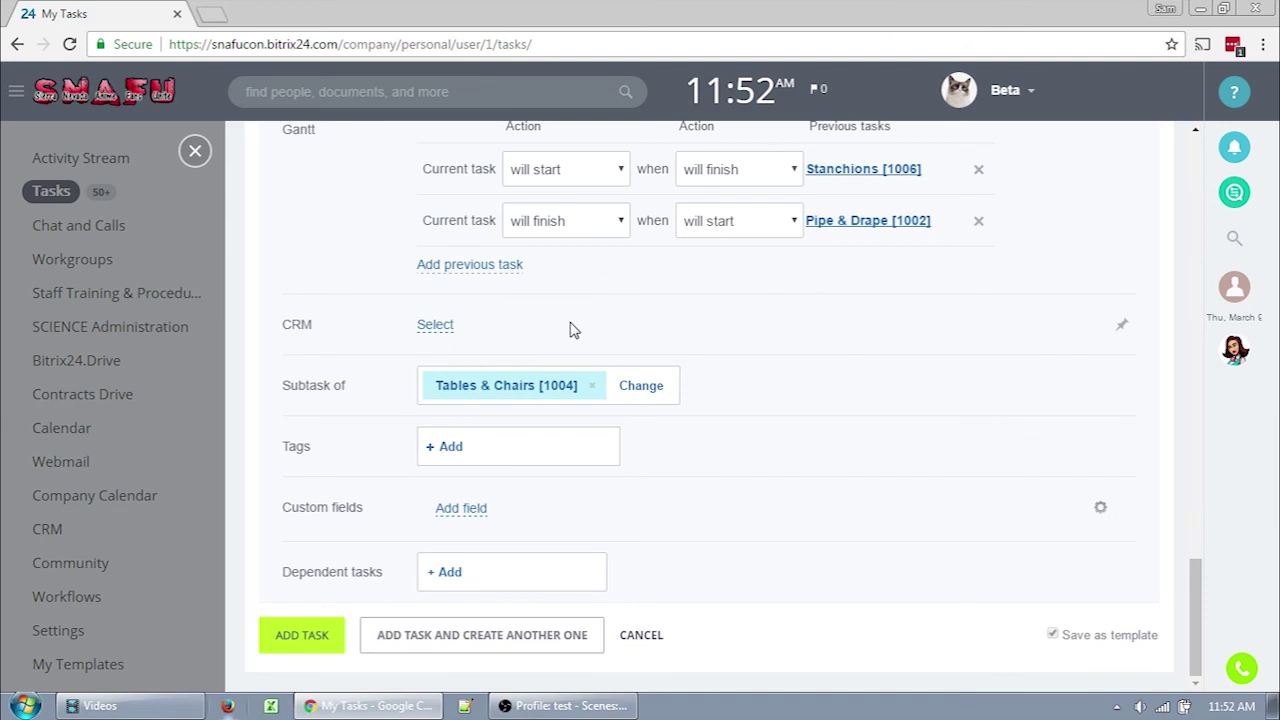
left_click(452, 448)
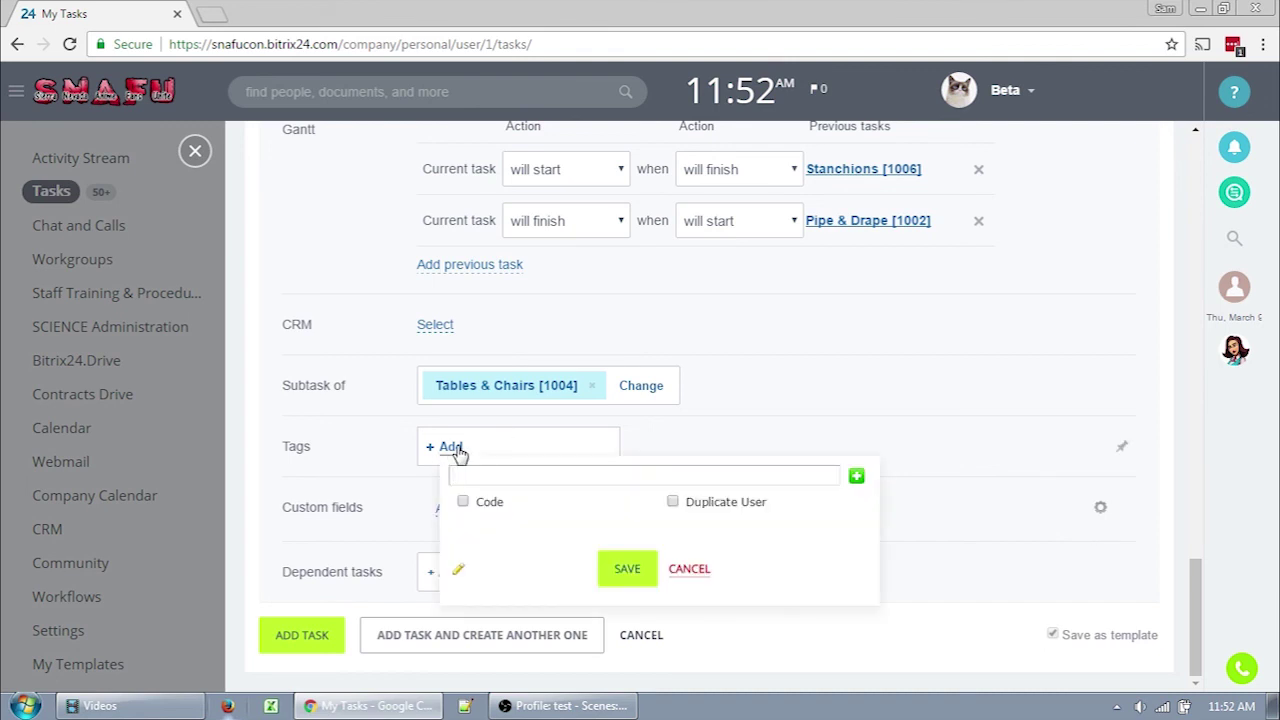
left_click(692, 570)
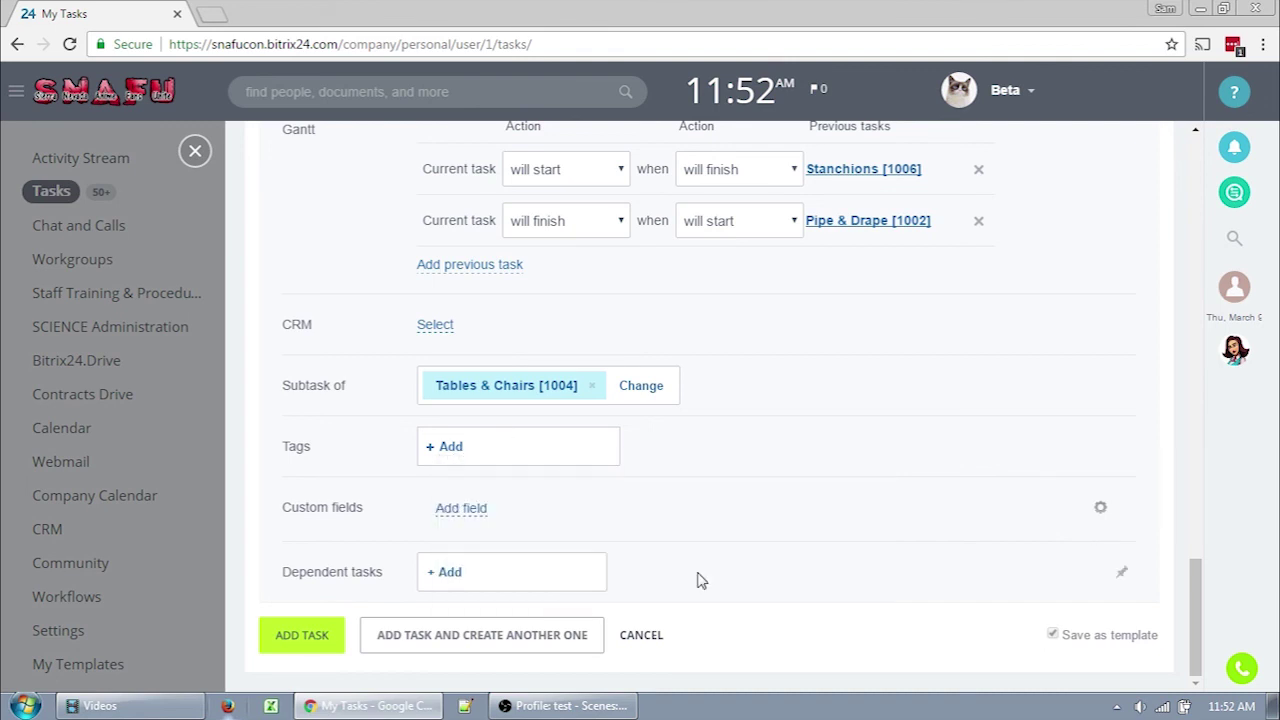